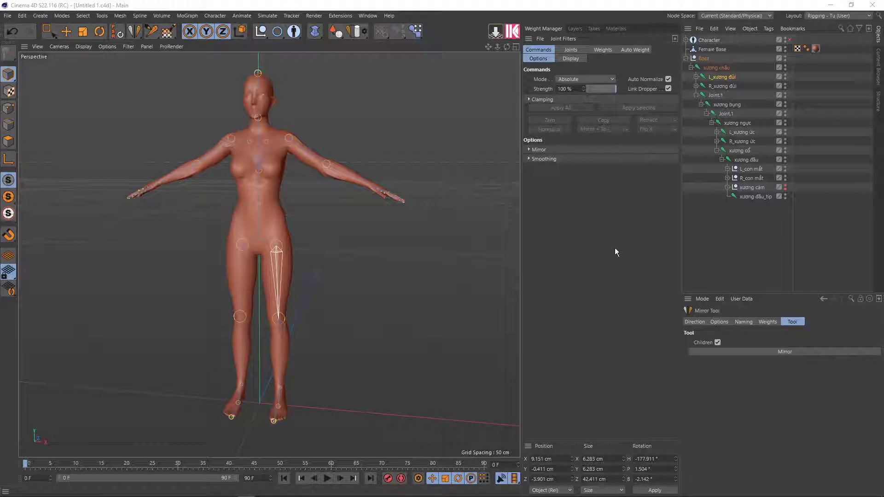
# Switch to the WPS Office window with the Cinema 4D rigging notes.
pyautogui.hotkey('alt', 'Tab')
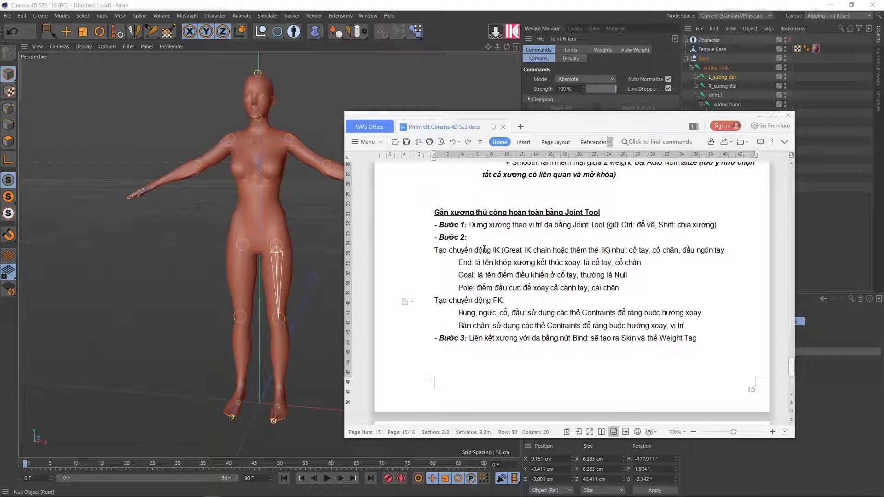
# Highlight the 'Bước 2:' heading in the notes, then return to the Cinema 4D window.
pyautogui.moveTo(468, 238); pyautogui.dragTo(438, 237)
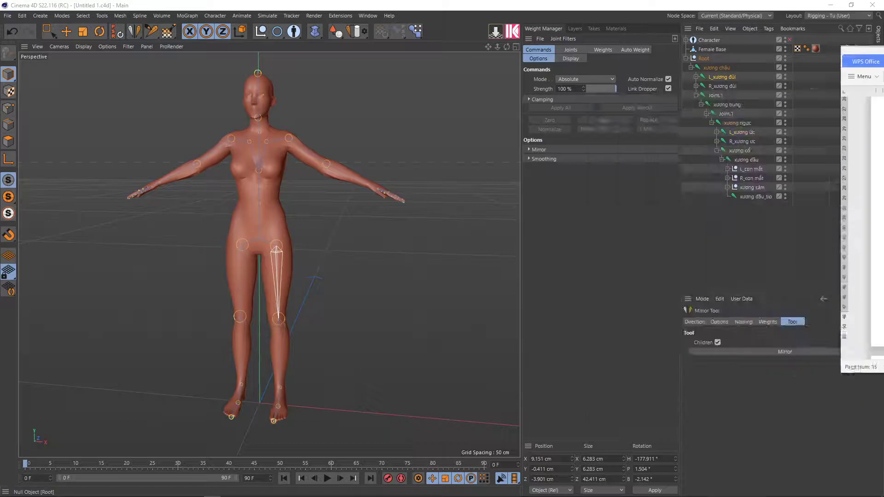
pyautogui.click(760, 115)
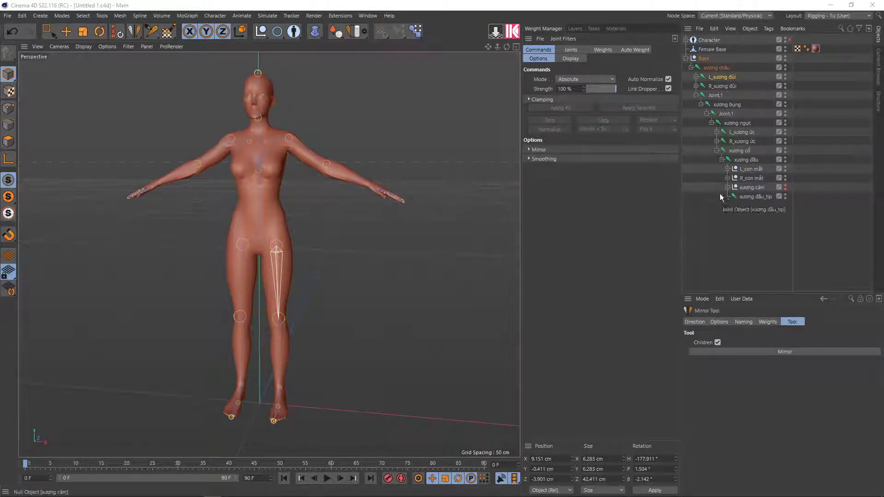
# Hide the Female Base body mesh in the viewport so only joints show.
pyautogui.click(721, 159)
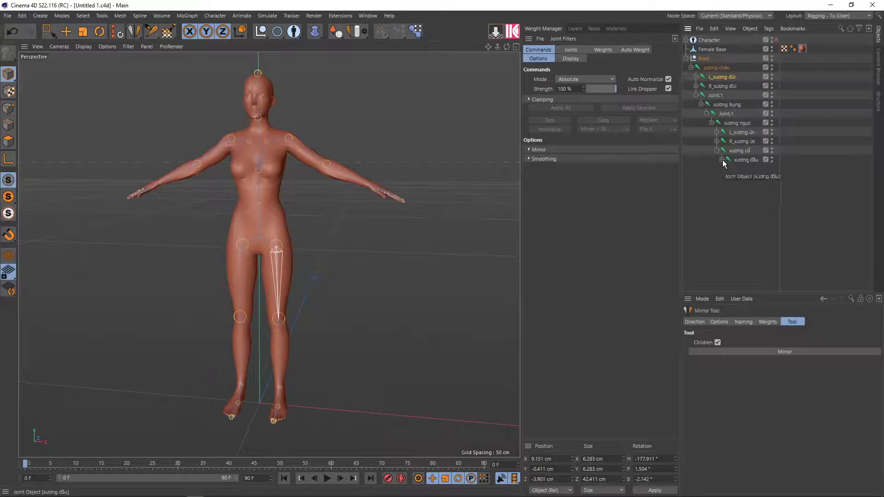
pyautogui.click(722, 159)
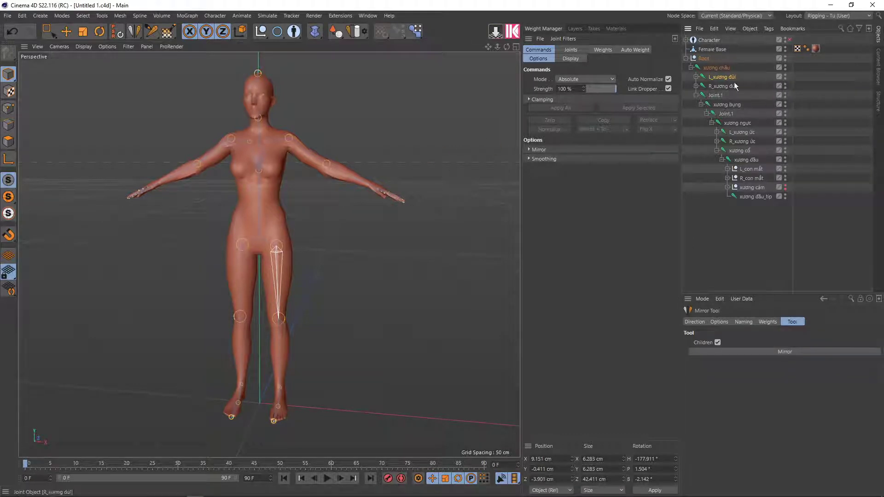
pyautogui.click(784, 47)
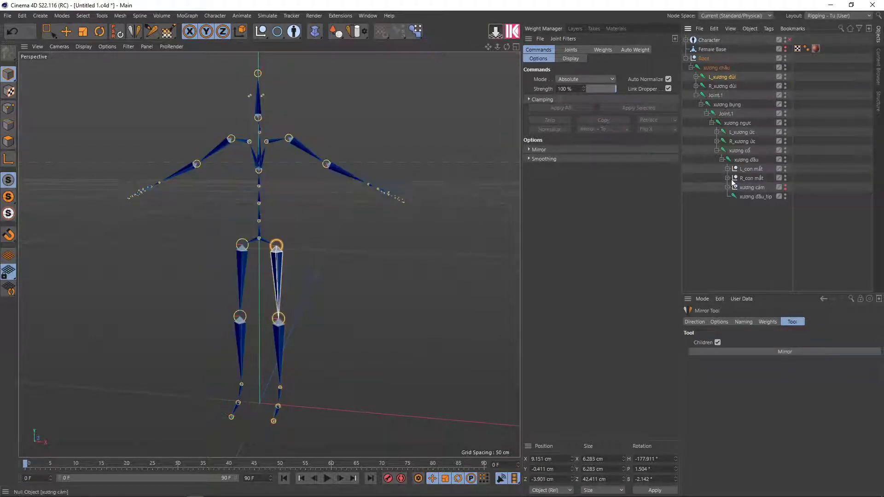
# Collapse the xương đầu, xương cổ, xương ngực and both Joint.1 branches.
pyautogui.click(722, 160)
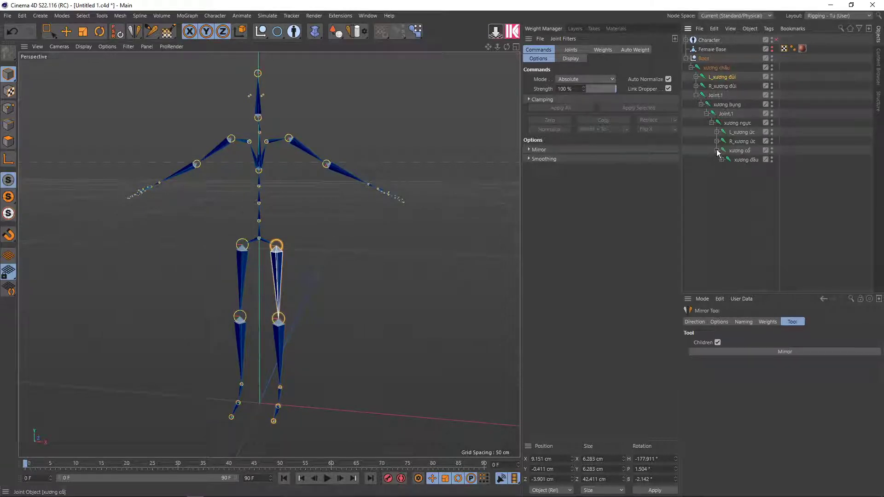
pyautogui.click(717, 150)
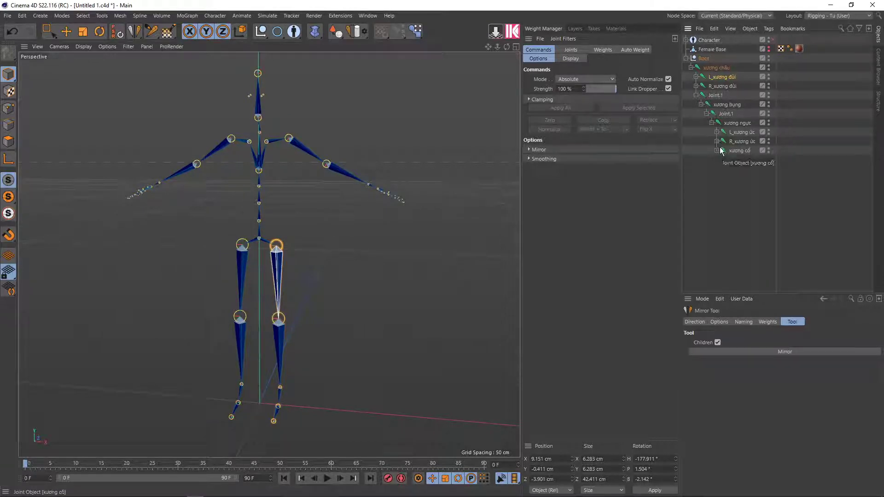
pyautogui.click(712, 123)
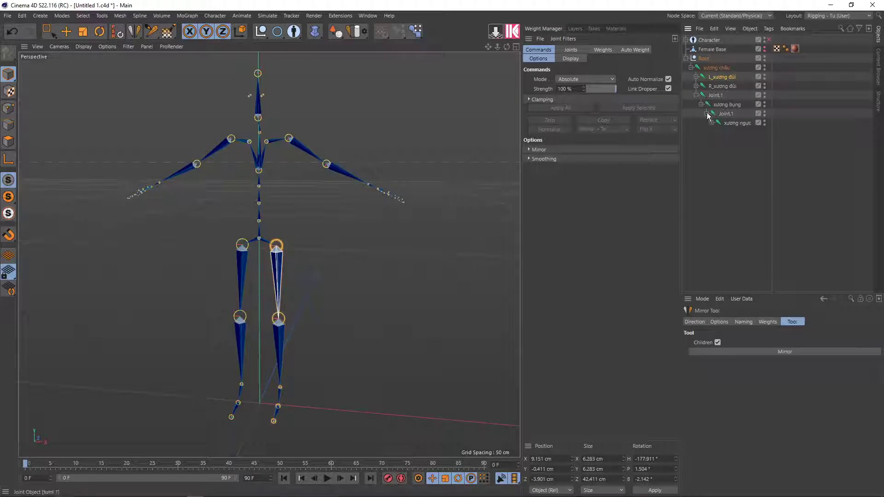
pyautogui.click(707, 115)
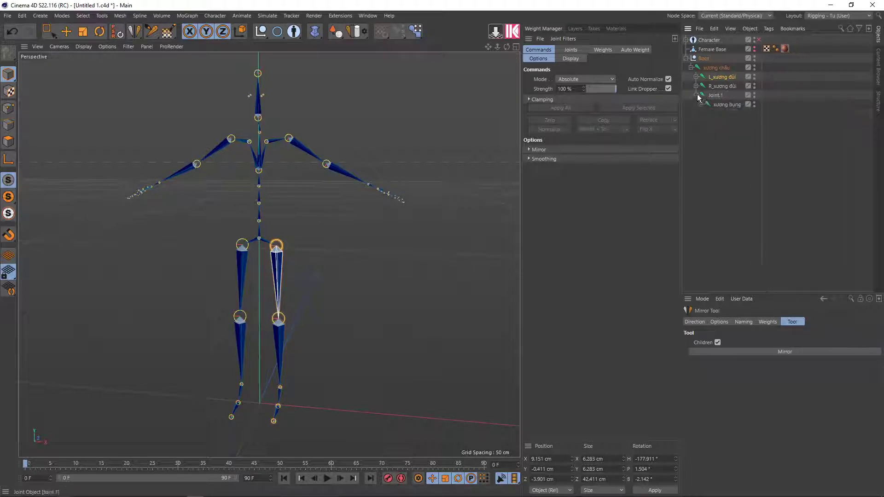
pyautogui.click(696, 95)
pyautogui.click(696, 95)
pyautogui.click(696, 95)
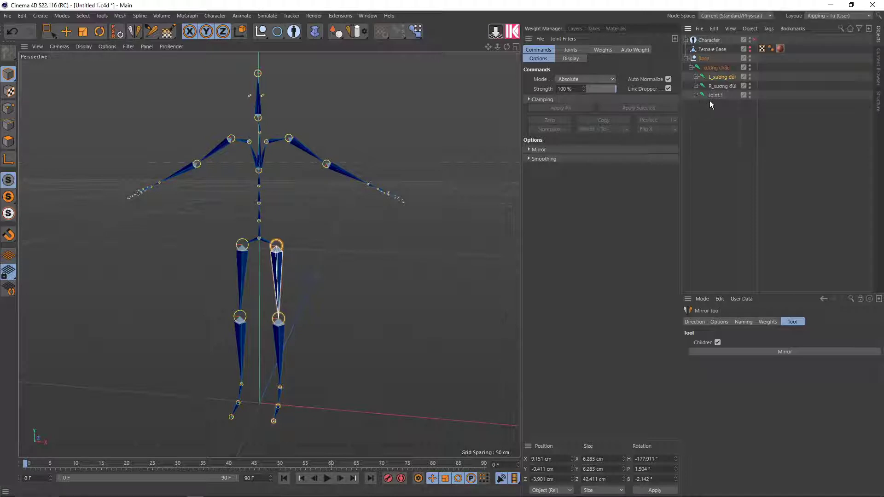
# Select Joint.1 and expand it and xương ngực to show the chest and neck joints.
pyautogui.click(715, 95)
pyautogui.scroll(3, 264, 223)
pyautogui.scroll(2, 294, 212)
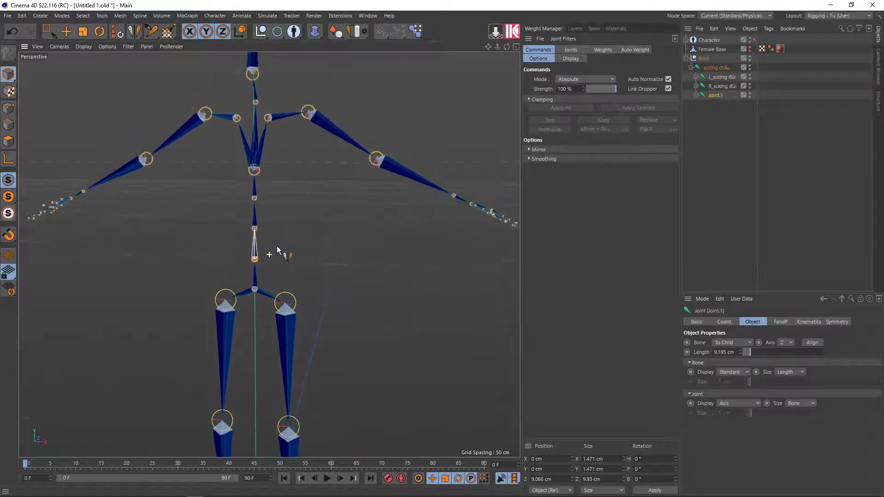
pyautogui.scroll(1, 277, 246)
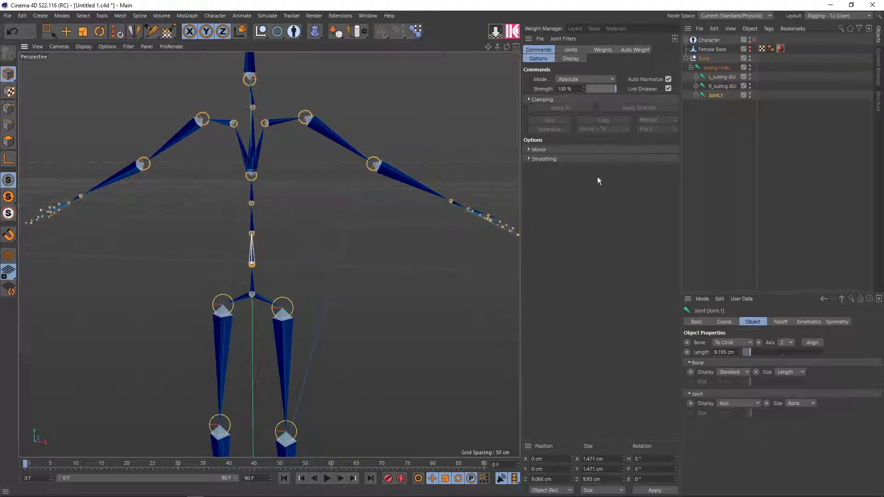
pyautogui.click(696, 95)
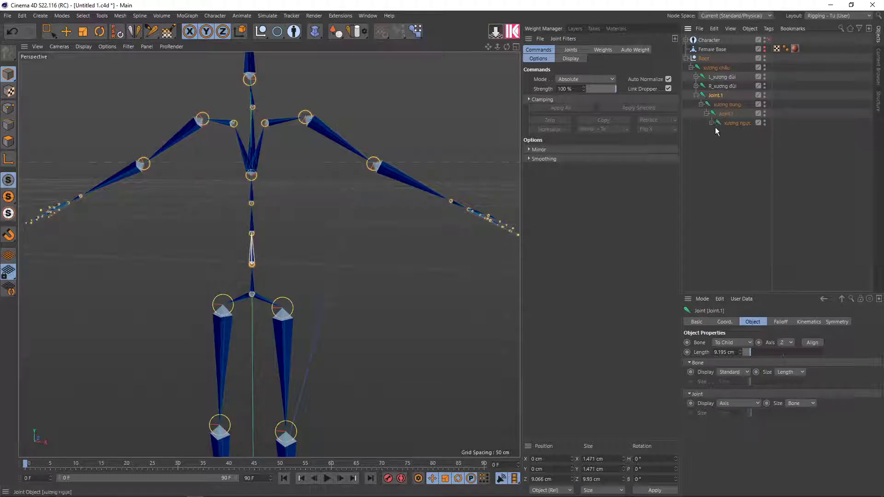
pyautogui.click(711, 123)
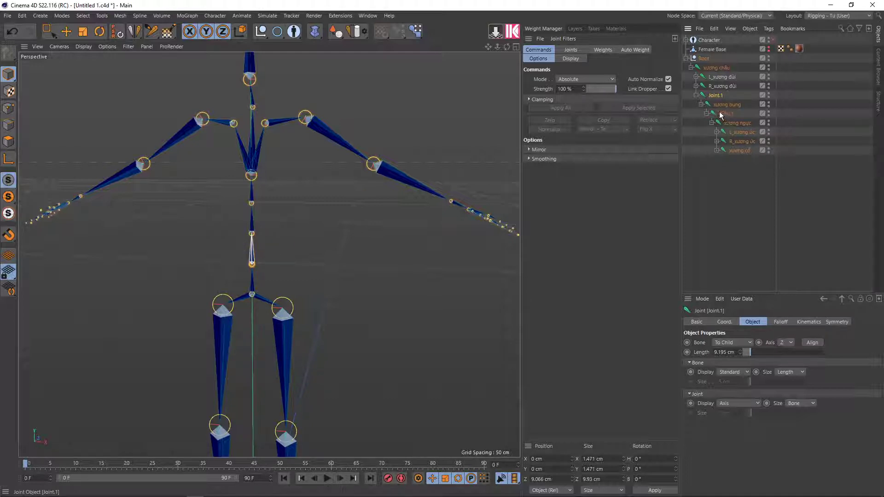
# Inspect xương bụng, xương chậu, L_xương đùi and Joint.1 one by one.
pyautogui.doubleClick(718, 95)
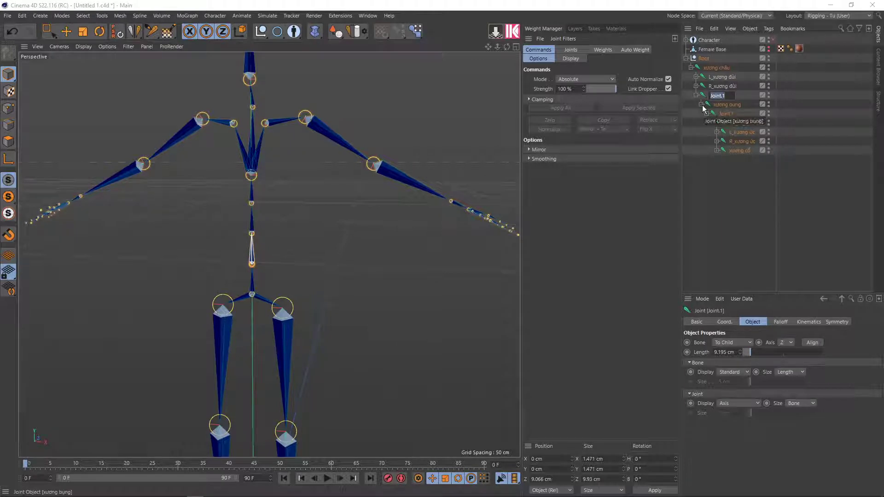
pyautogui.press('Return')
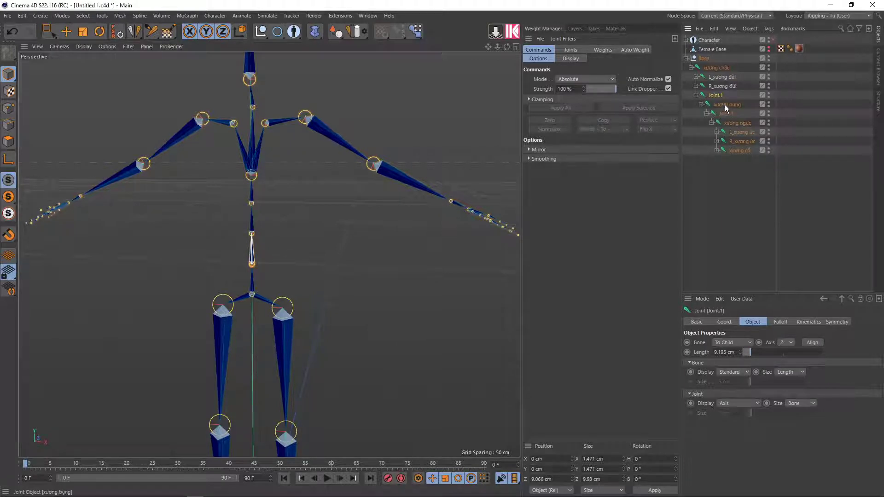
pyautogui.click(726, 105)
pyautogui.scroll(1, 325, 227)
pyautogui.scroll(1, 325, 227)
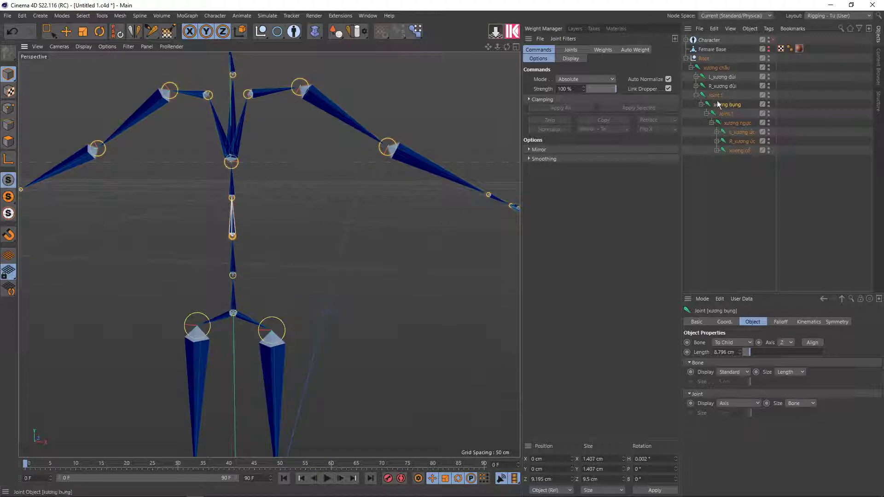
pyautogui.click(717, 69)
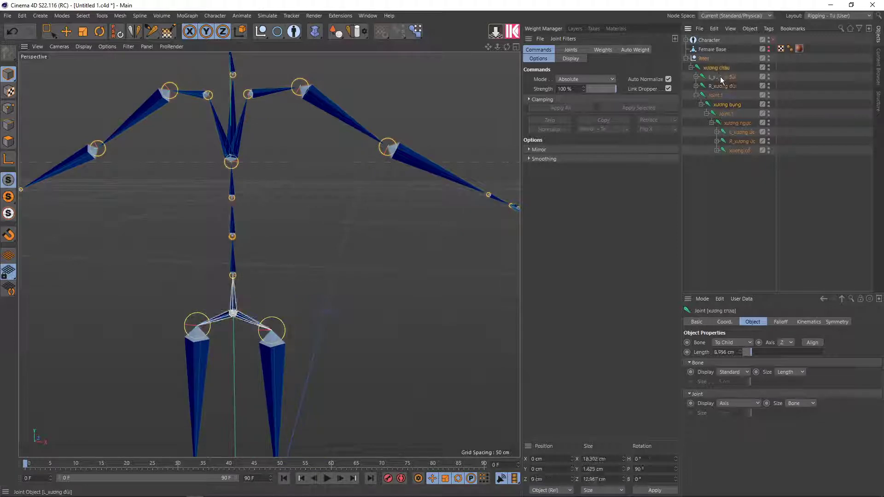
pyautogui.click(720, 77)
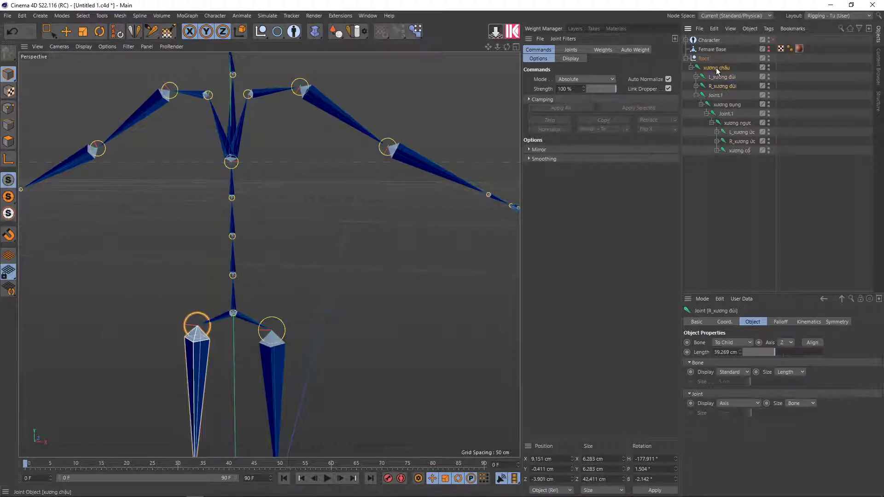
pyautogui.click(716, 68)
pyautogui.click(720, 79)
pyautogui.click(719, 78)
pyautogui.click(719, 87)
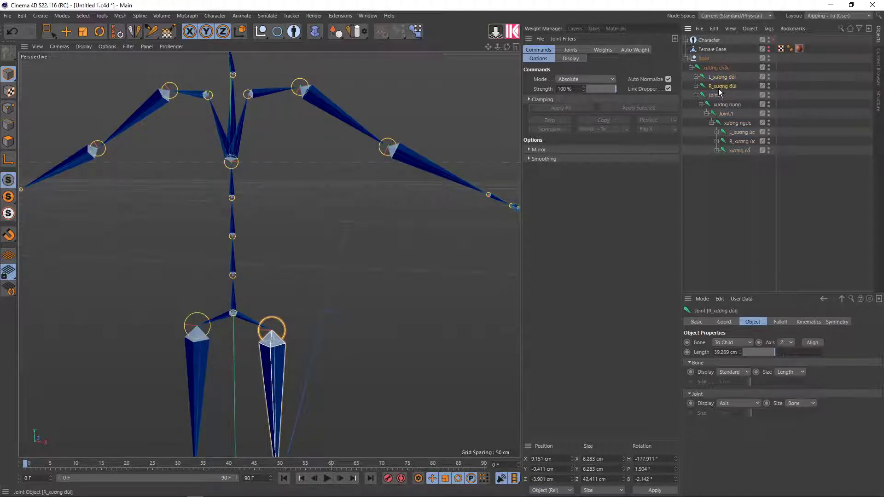
pyautogui.click(719, 104)
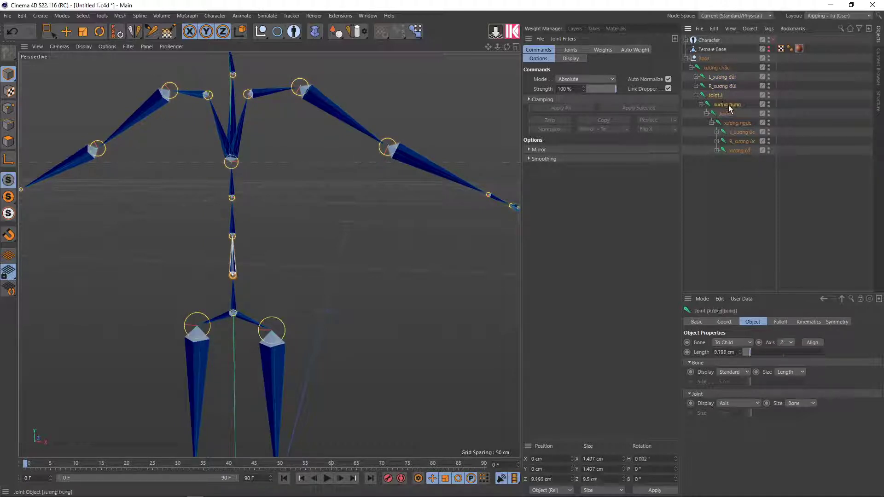
# Rename the lower Joint.1 abdomen joint to xương bụng_1.
pyautogui.doubleClick(718, 96)
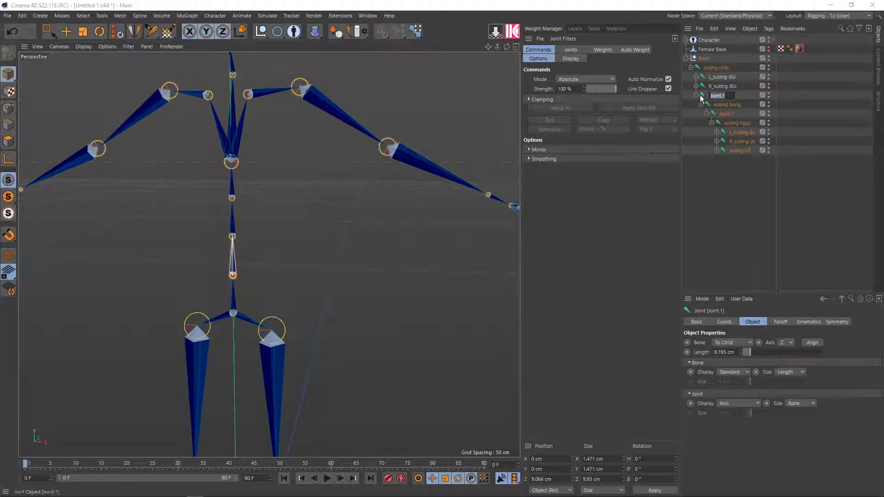
pyautogui.doubleClick(731, 105)
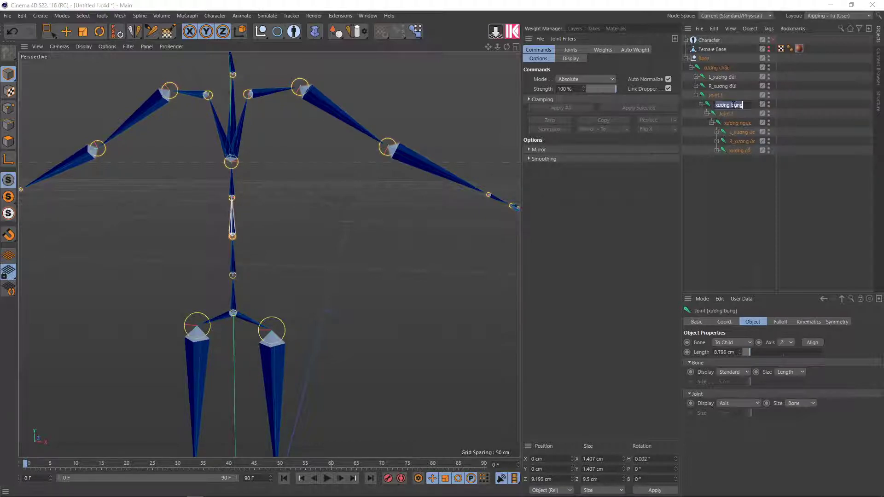
pyautogui.press('End')
pyautogui.doubleClick(718, 96)
pyautogui.write('xu')
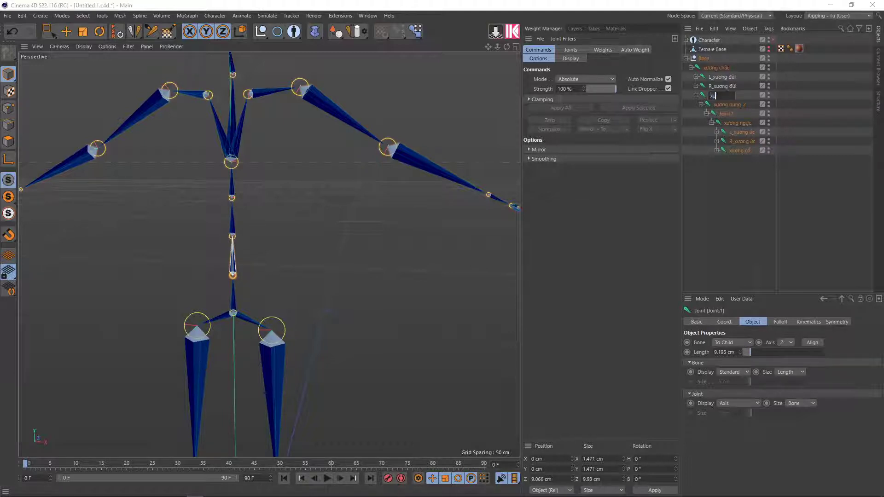
pyautogui.write('ương bung')
pyautogui.write('_1')
pyautogui.press('Return')
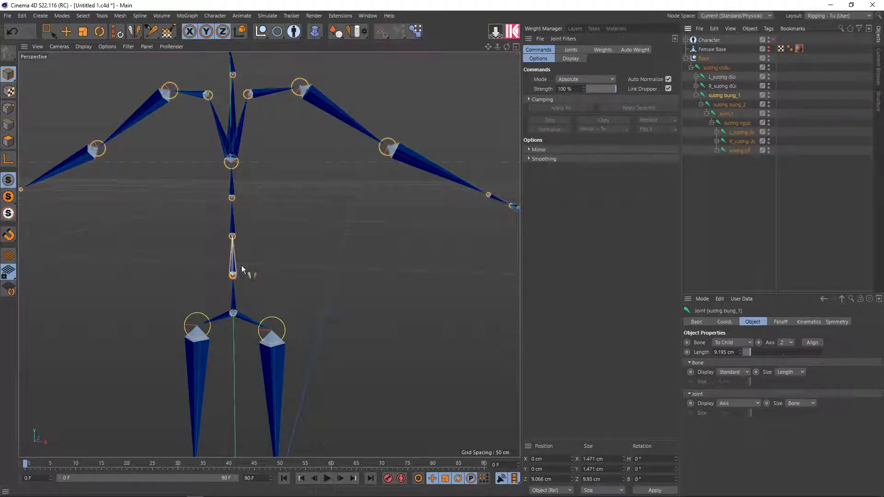
# Rename the Joint.1 between xương bụng_2 and xương ngực to xương bụng_3.
pyautogui.scroll(1, 230, 258)
pyautogui.scroll(1, 228, 255)
pyautogui.scroll(1, 235, 286)
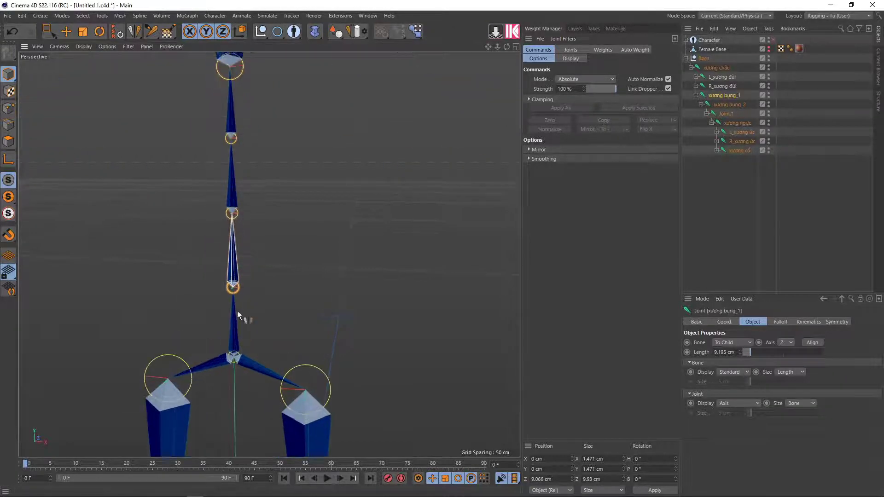
pyautogui.moveTo(236, 311); pyautogui.dragTo(241, 348, button='middle')
pyautogui.click(731, 105)
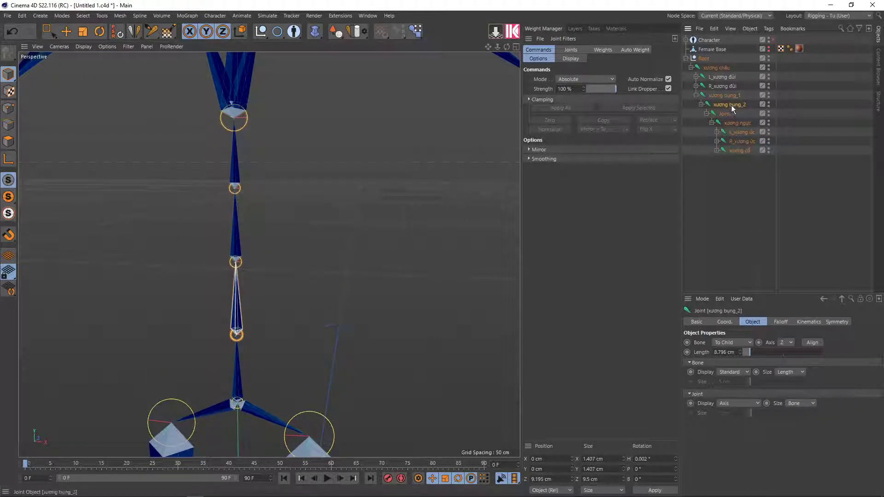
pyautogui.moveTo(317, 244)
pyautogui.mouseDown(button='middle')
pyautogui.moveTo(313, 275)
pyautogui.moveTo(253, 269)
pyautogui.mouseUp(button='middle')
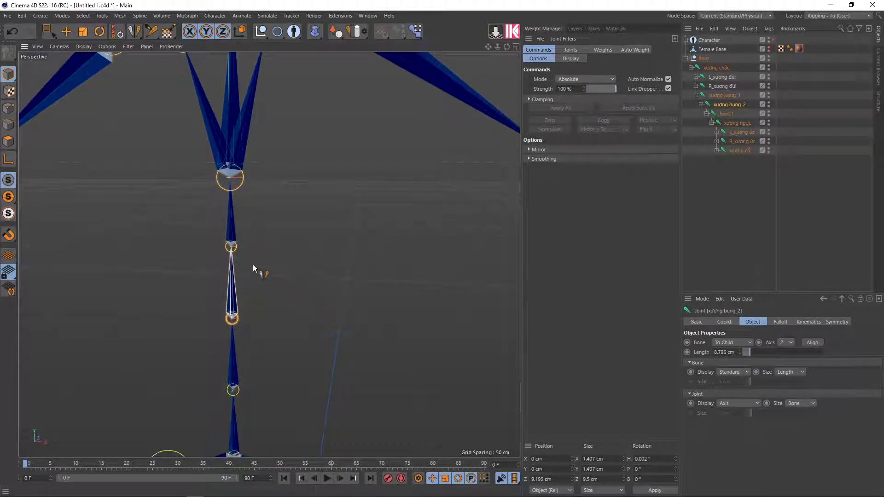
pyautogui.click(737, 123)
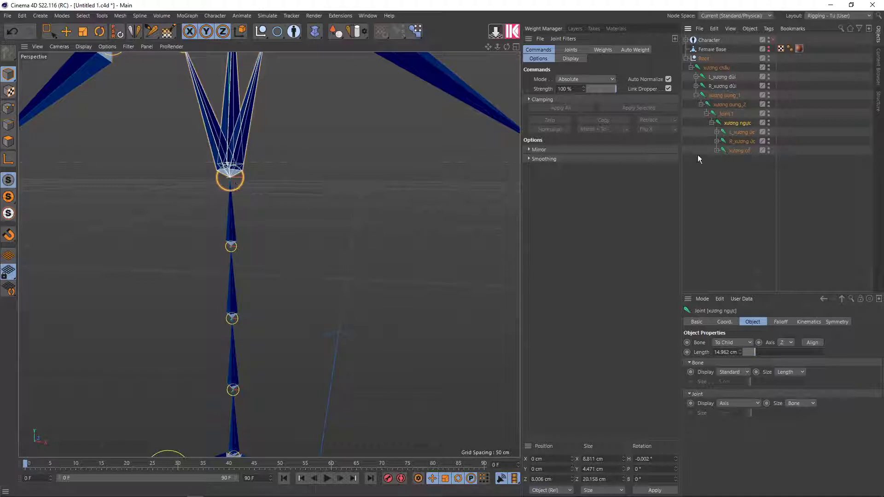
pyautogui.click(730, 114)
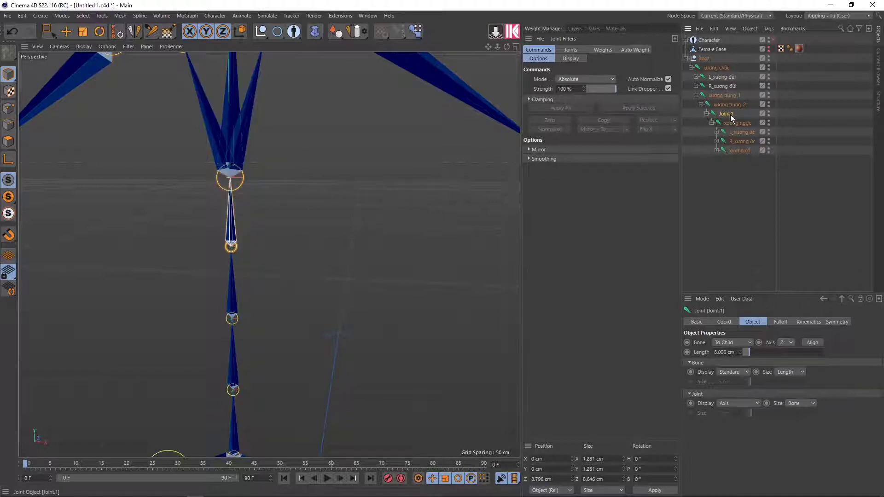
pyautogui.doubleClick(730, 115)
pyautogui.write('xương')
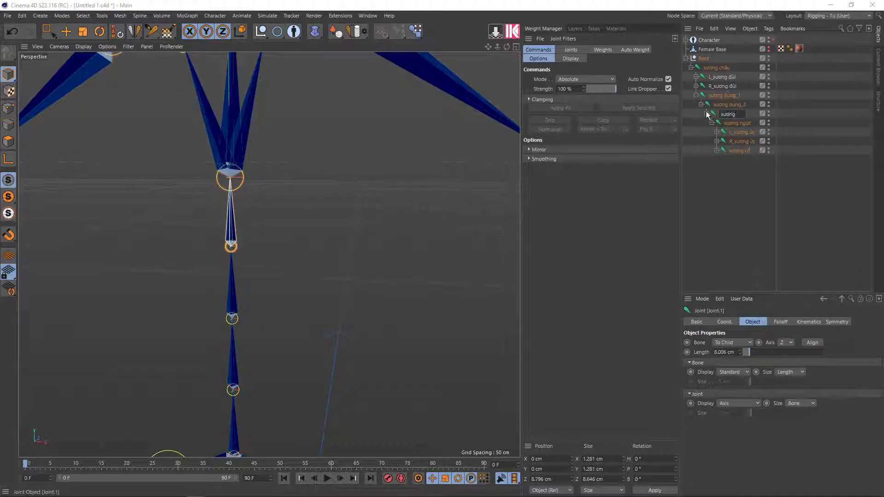
pyautogui.write(' bung_3')
pyautogui.press('Return')
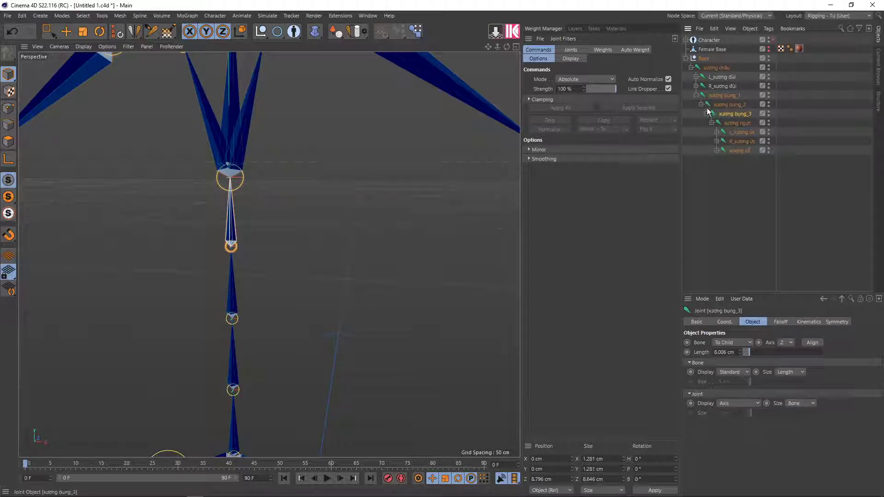
pyautogui.click(696, 95)
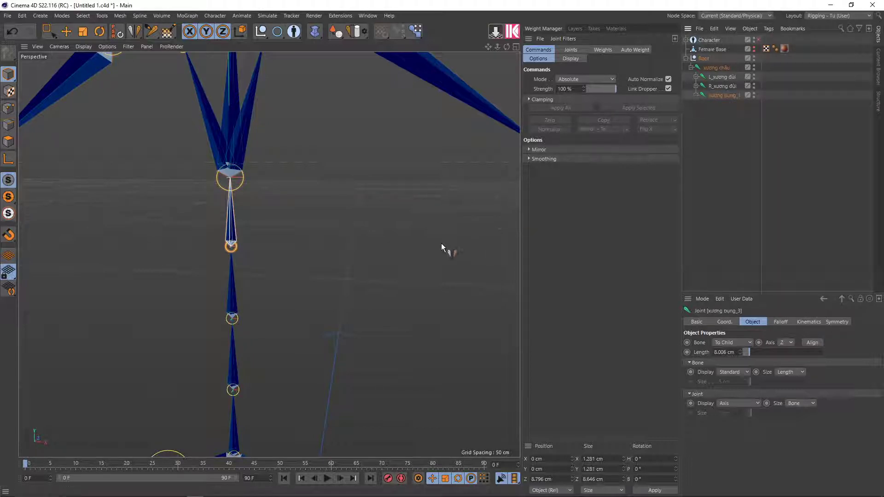
pyautogui.scroll(-1, 441, 243)
pyautogui.scroll(-2, 366, 280)
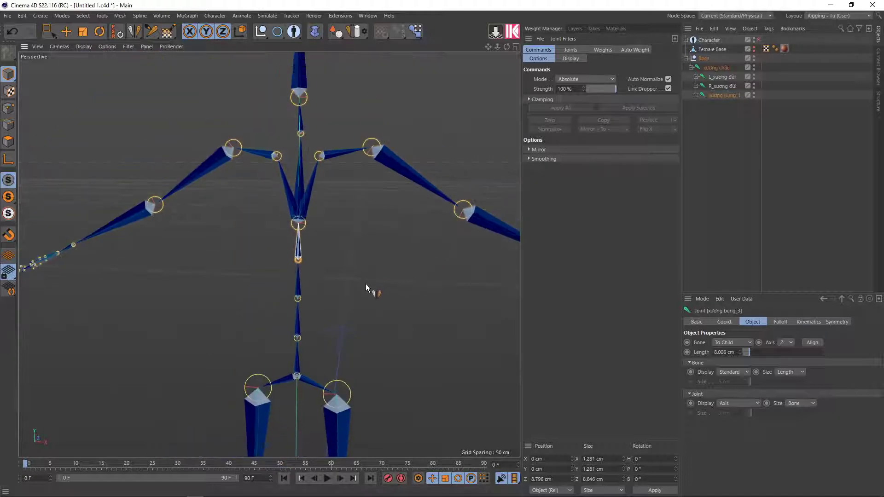
pyautogui.click(713, 70)
pyautogui.scroll(2, 339, 374)
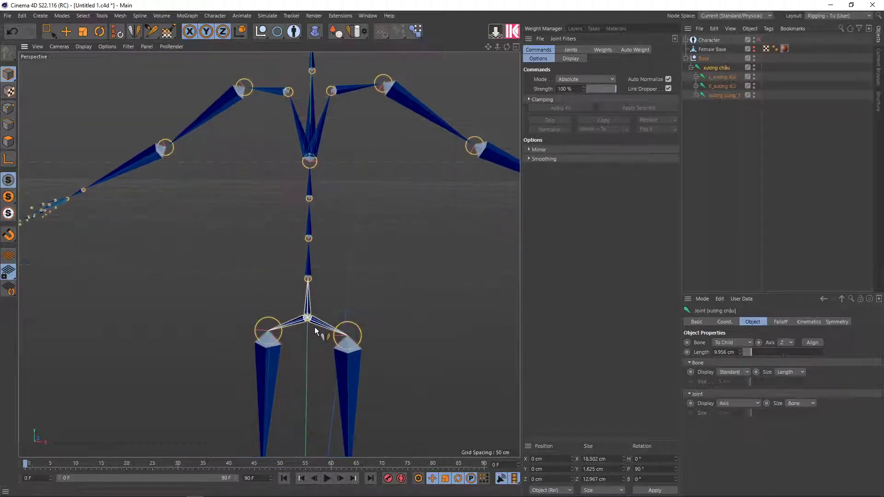
pyautogui.scroll(2, 306, 318)
pyautogui.scroll(1, 306, 318)
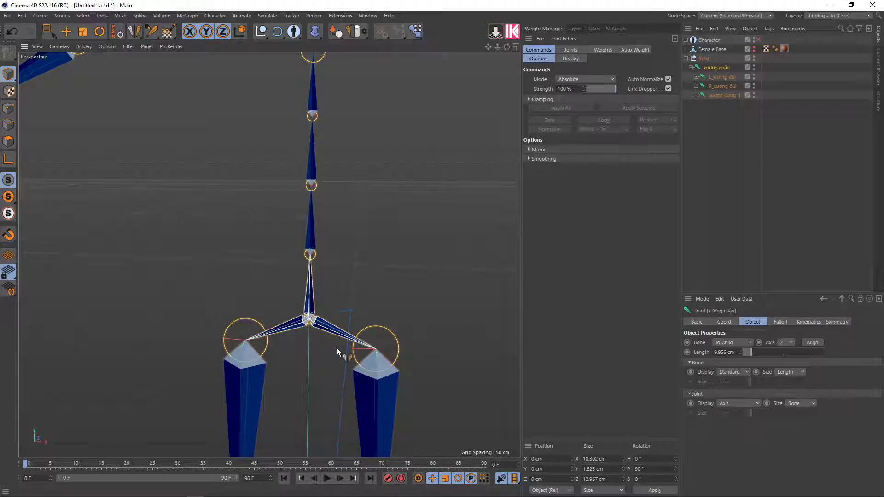
pyautogui.click(723, 76)
pyautogui.scroll(-2, 389, 246)
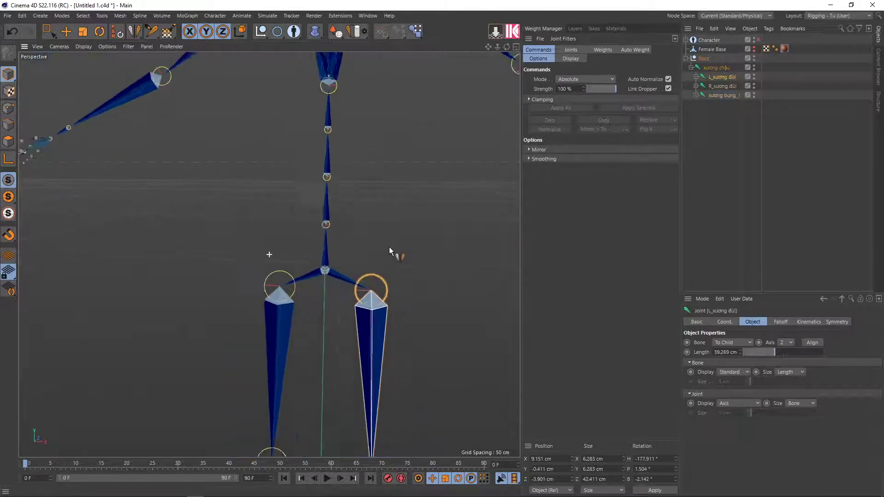
pyautogui.click(718, 86)
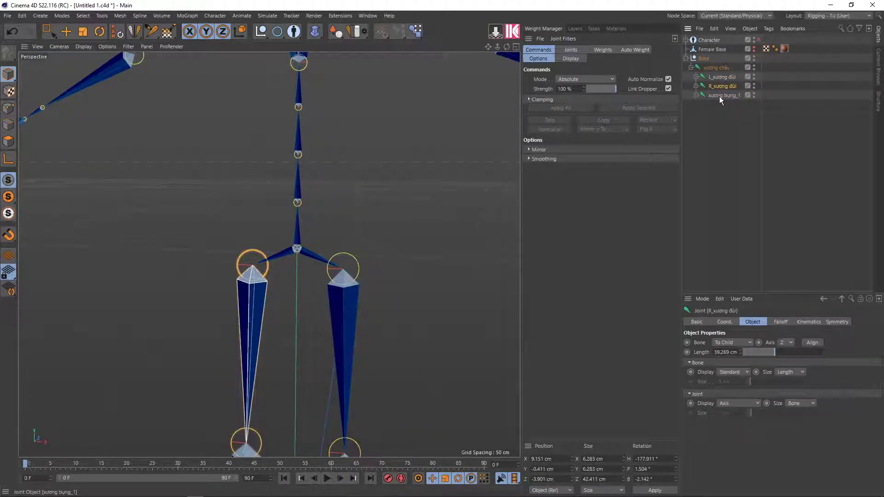
pyautogui.click(720, 96)
pyautogui.keyDown('alt'); pyautogui.moveTo(367, 201); pyautogui.dragTo(318, 303, button='middle'); pyautogui.keyUp('alt')
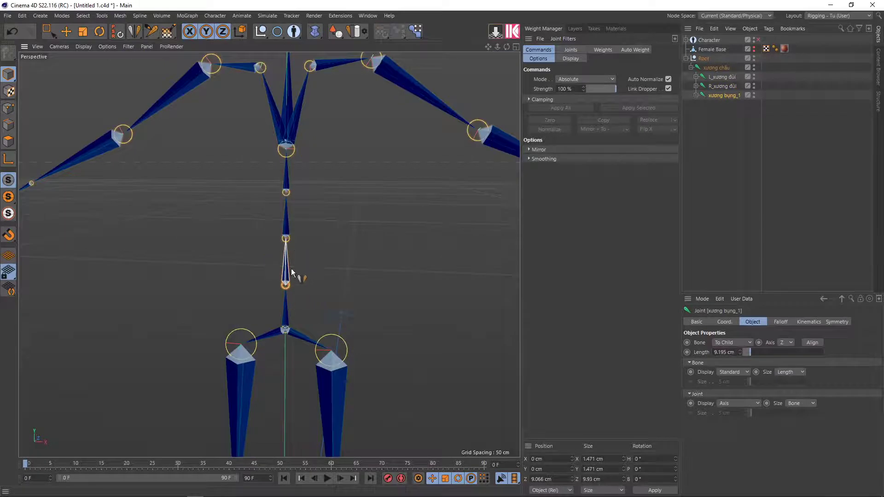
pyautogui.click(711, 68)
pyautogui.click(690, 68)
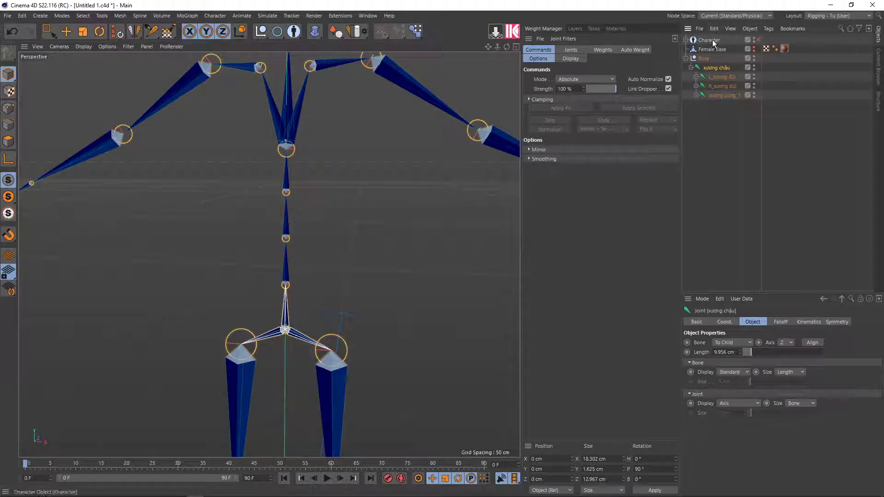
pyautogui.click(756, 59)
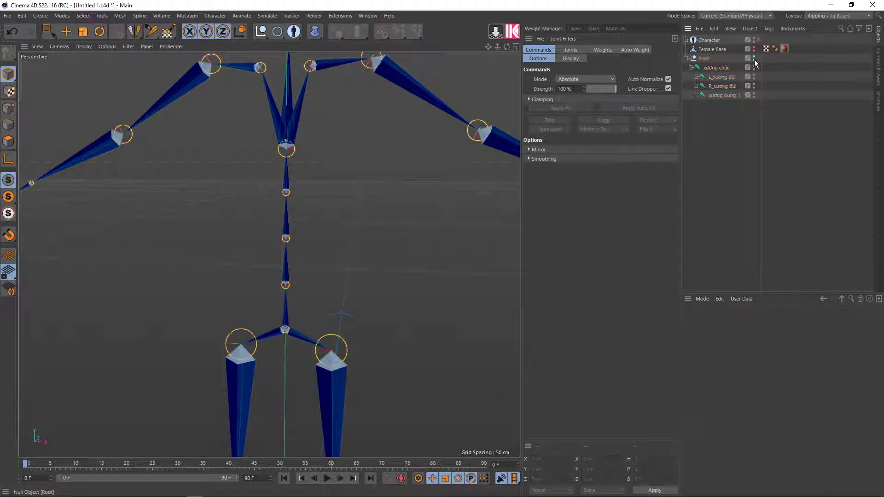
# Hide Root, enable the Character object and expand its component hierarchy.
pyautogui.click(754, 58)
pyautogui.click(758, 40)
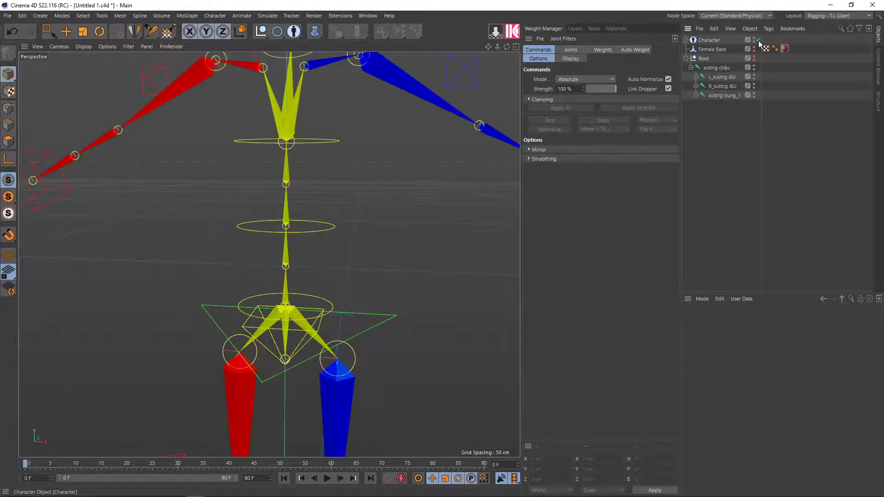
pyautogui.click(686, 40)
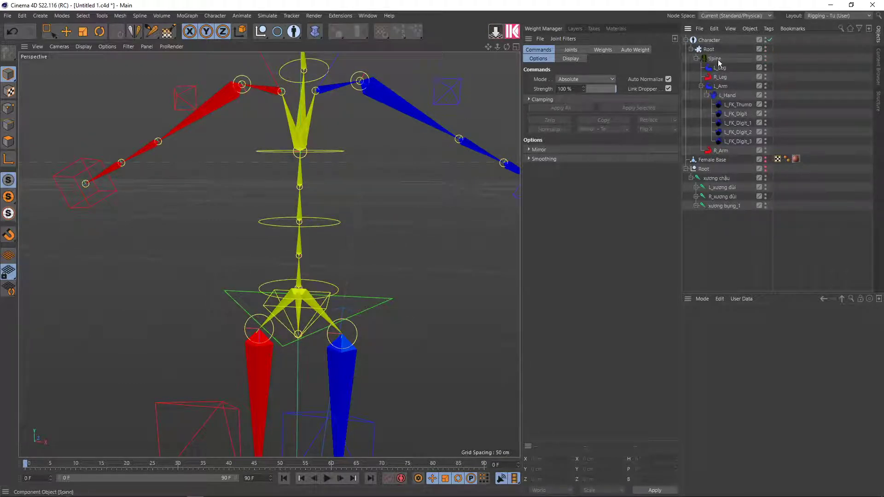
# Set the Character's Display > Object Manager option to Full Hierarchy.
pyautogui.click(709, 40)
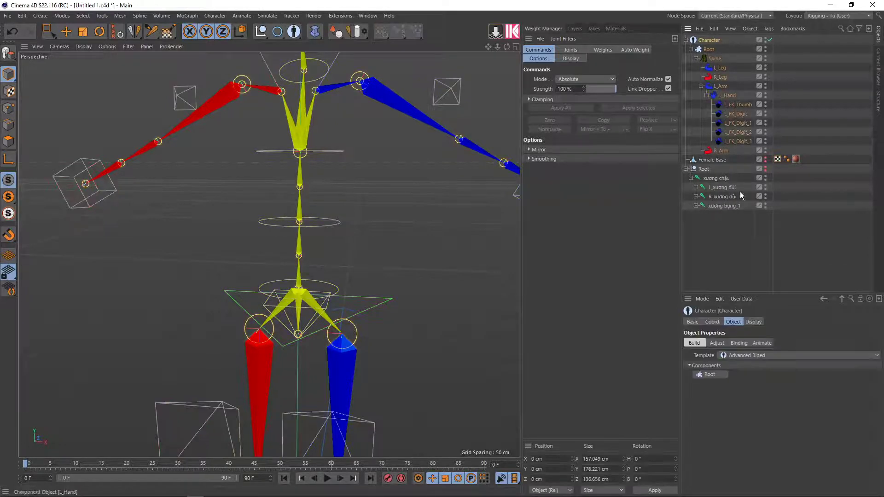
pyautogui.click(750, 322)
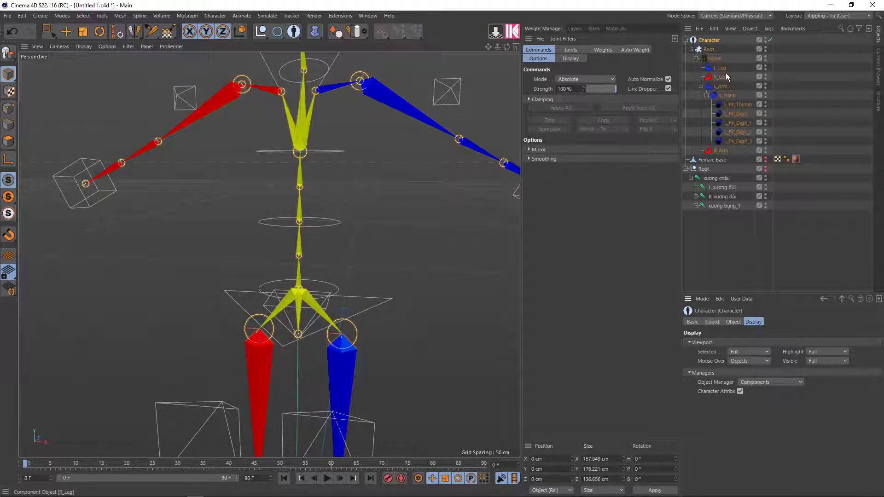
pyautogui.click(762, 382)
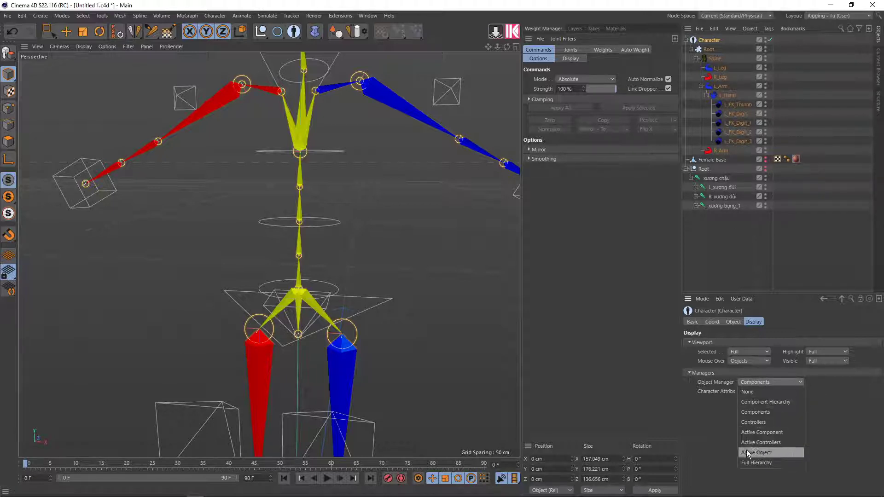
pyautogui.click(760, 463)
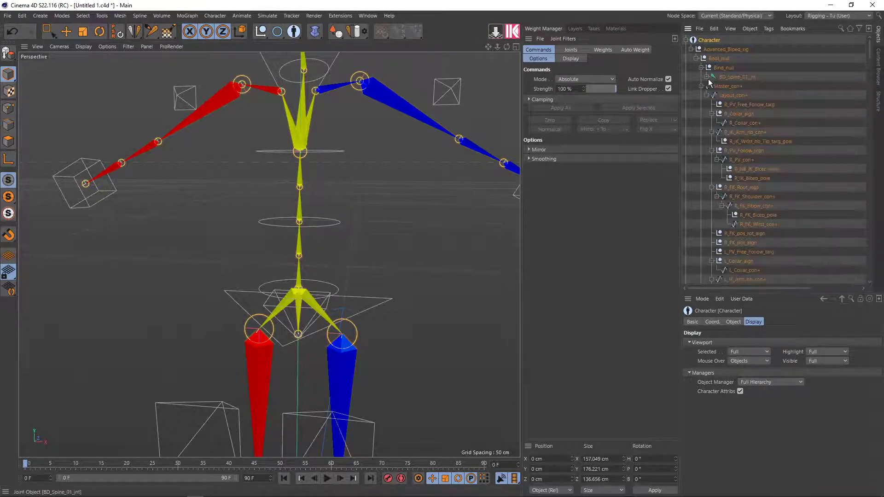
pyautogui.click(711, 86)
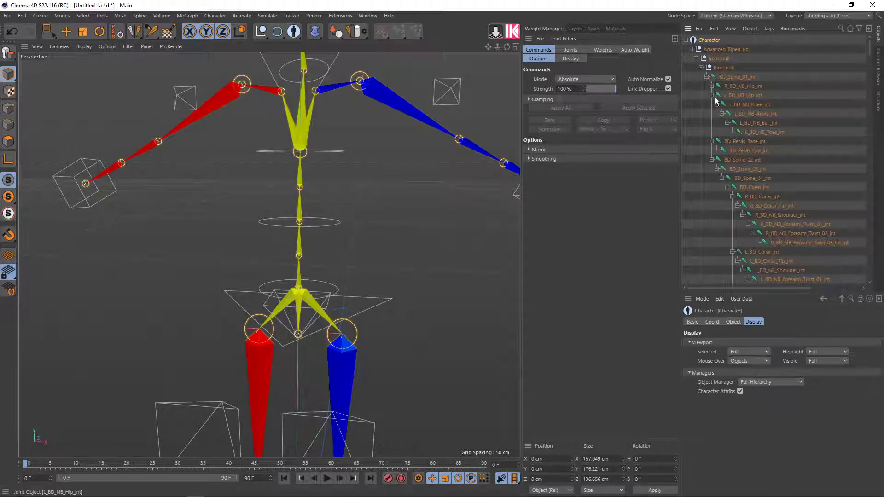
pyautogui.click(711, 95)
pyautogui.click(711, 104)
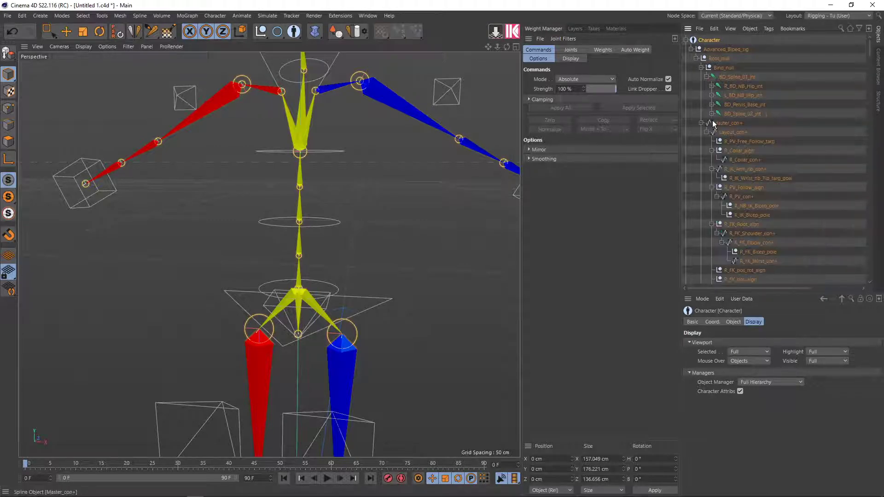
pyautogui.click(731, 79)
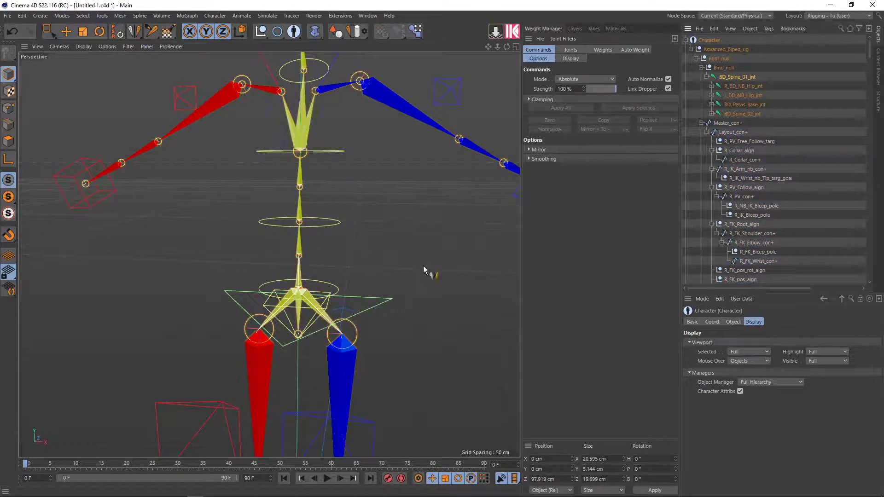
pyautogui.scroll(2, 313, 313)
pyautogui.scroll(2, 313, 313)
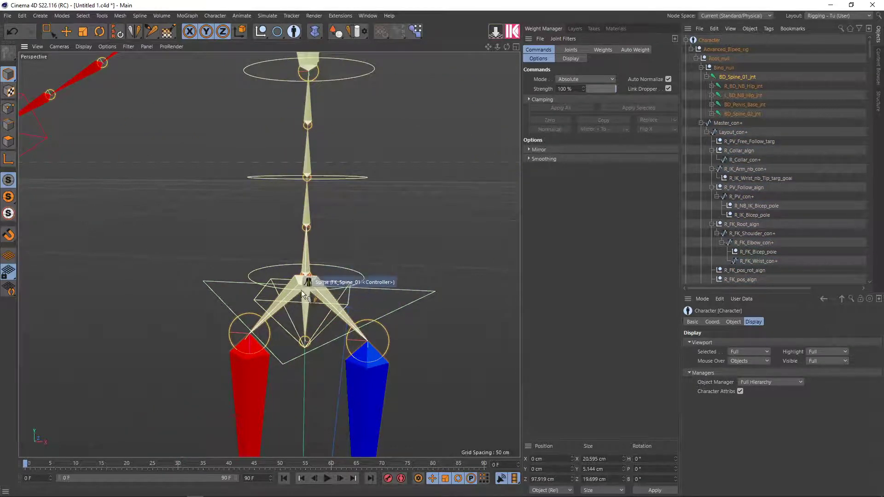
pyautogui.click(741, 96)
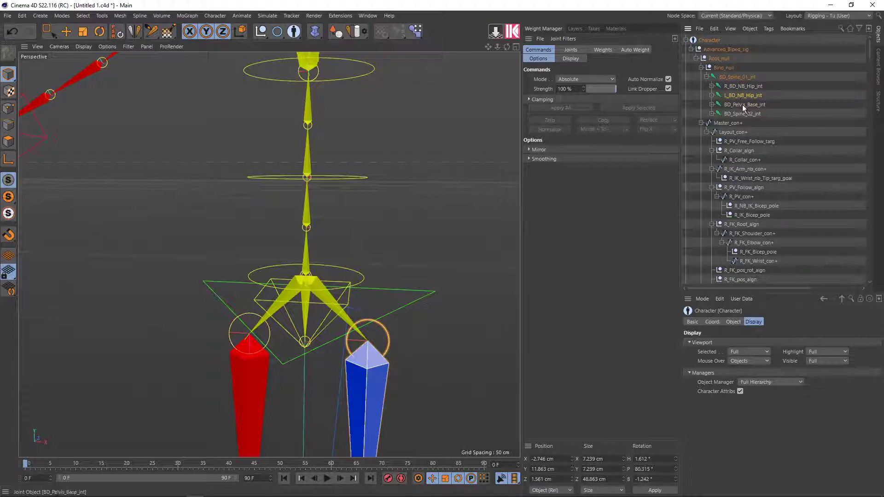
pyautogui.click(742, 104)
pyautogui.scroll(1, 302, 319)
pyautogui.scroll(1, 306, 322)
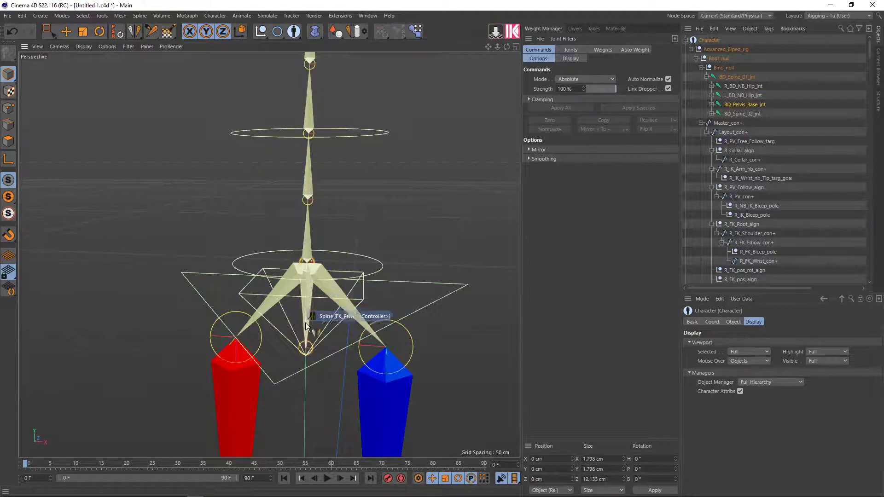
pyautogui.scroll(1, 308, 318)
pyautogui.scroll(1, 303, 307)
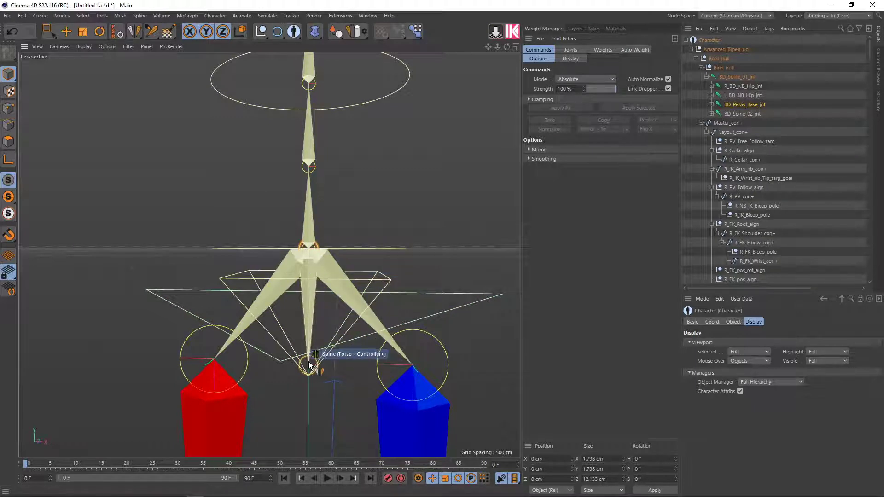
pyautogui.scroll(-1, 313, 350)
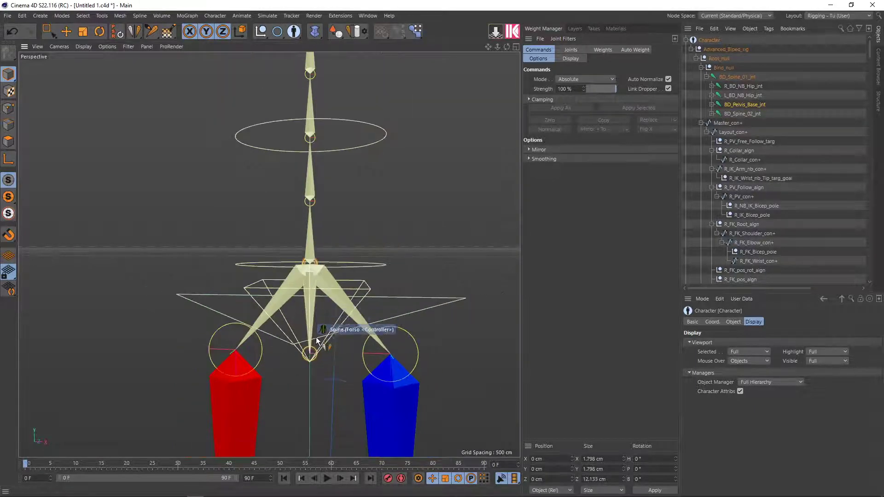
pyautogui.scroll(1, 304, 322)
pyautogui.scroll(1, 309, 322)
pyautogui.scroll(1, 316, 333)
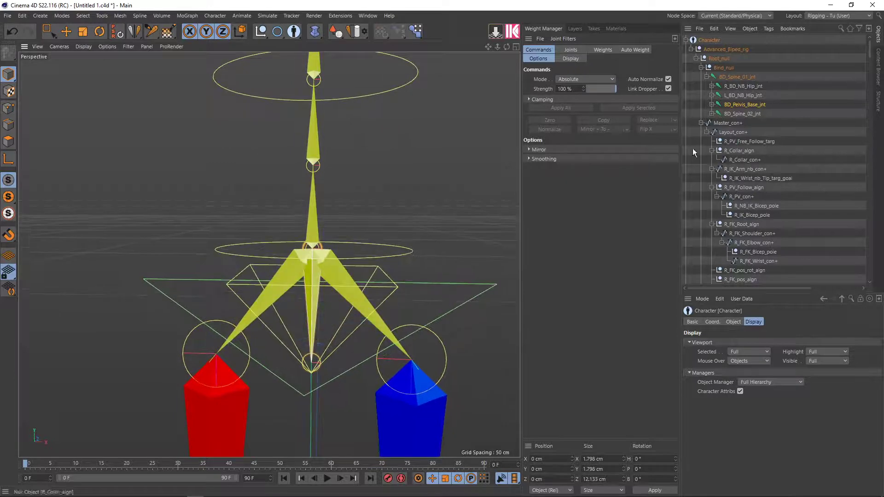
pyautogui.click(738, 115)
pyautogui.scroll(-1, 345, 239)
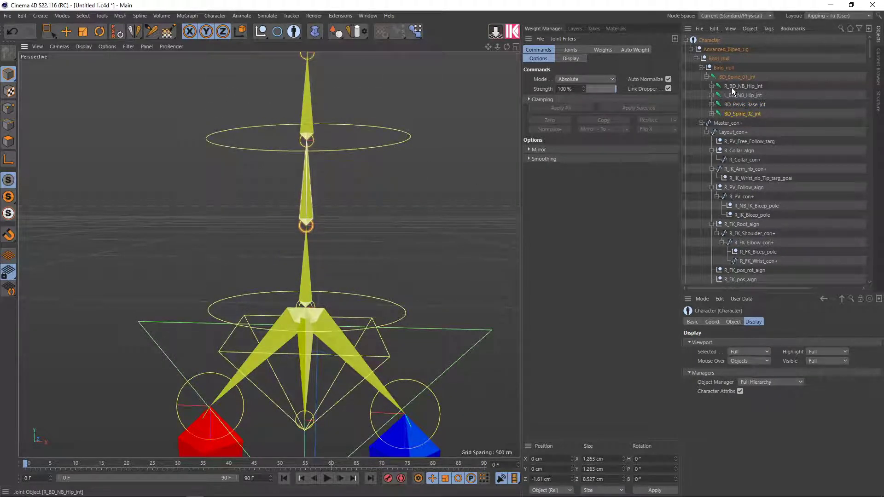
pyautogui.scroll(1, 406, 200)
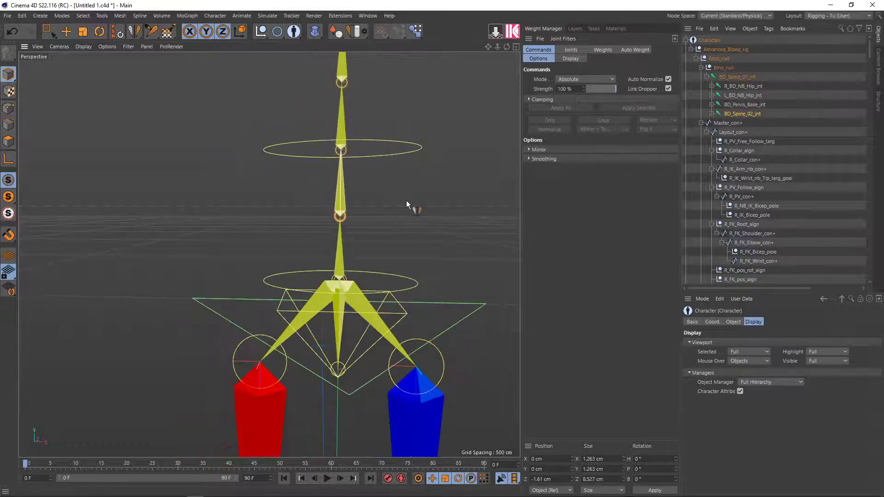
pyautogui.scroll(1, 394, 197)
pyautogui.scroll(3, 344, 333)
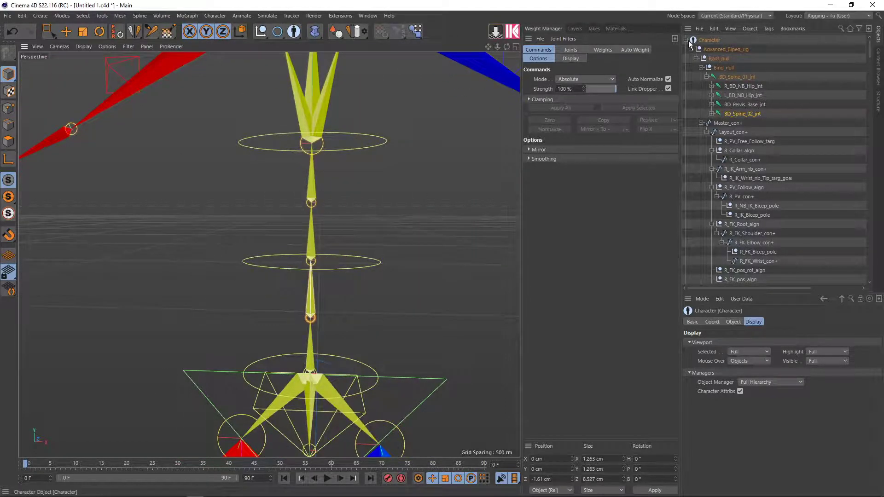
# Collapse and disable the Character rig, and make the Root skeleton visible again.
pyautogui.click(686, 40)
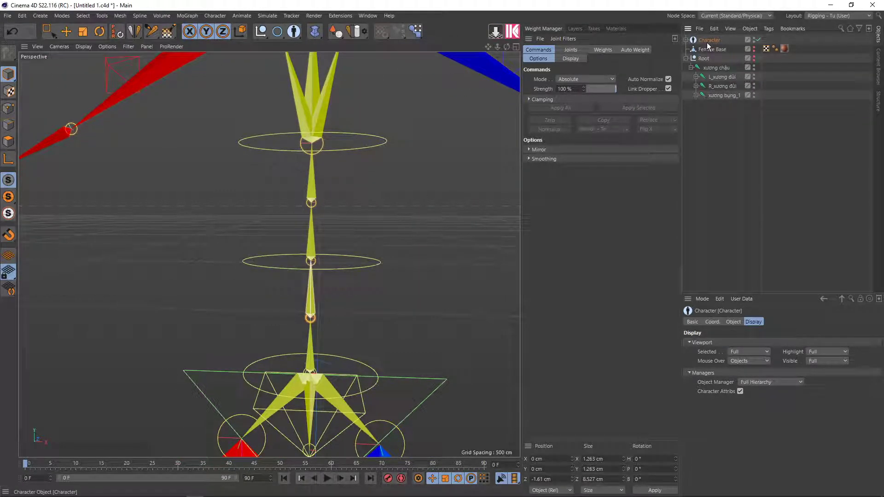
pyautogui.click(757, 40)
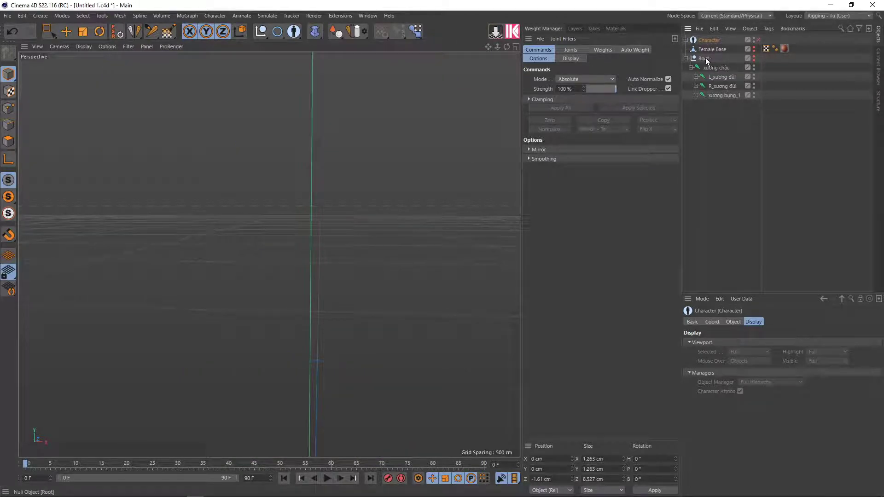
pyautogui.click(706, 60)
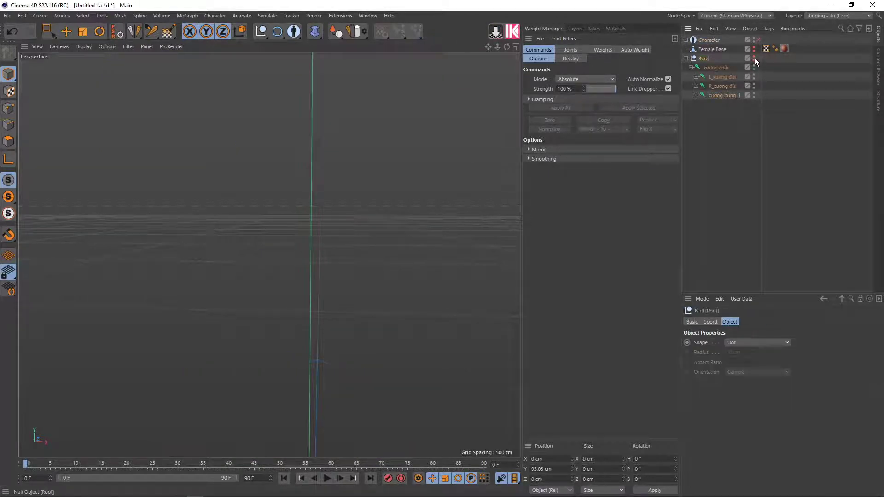
pyautogui.click(753, 58)
# Rename the Root null to Xương.
pyautogui.doubleClick(704, 59)
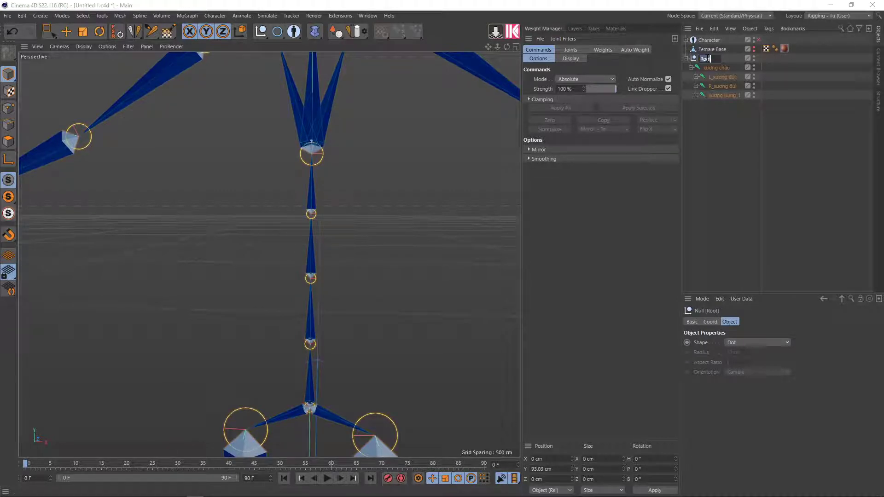
pyautogui.write('Xương')
pyautogui.press('Return')
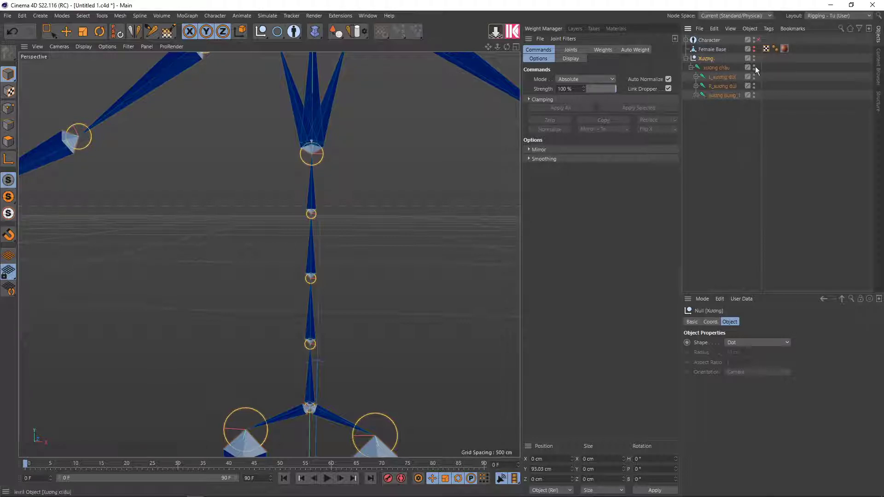
pyautogui.scroll(-4, 318, 191)
pyautogui.scroll(-3, 333, 209)
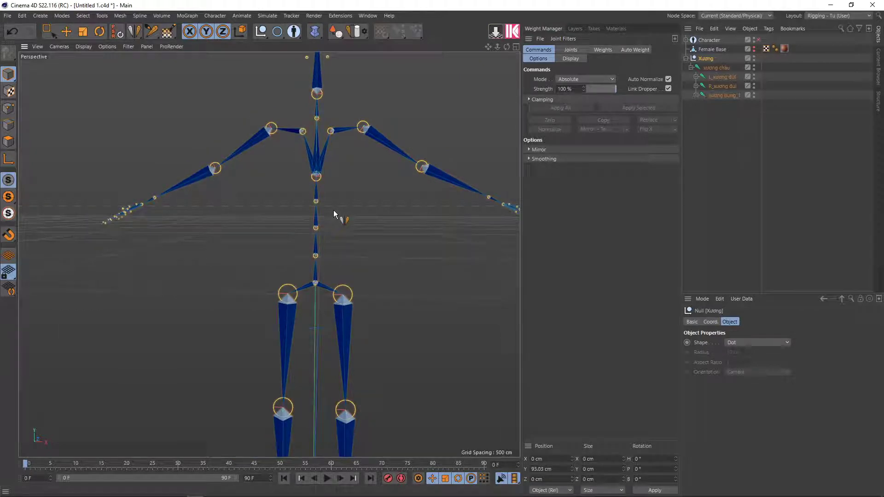
pyautogui.moveTo(333, 210)
pyautogui.keyDown('alt'); pyautogui.mouseDown()
pyautogui.moveTo(304, 220)
pyautogui.moveTo(376, 211)
pyautogui.moveTo(322, 181)
pyautogui.moveTo(309, 193)
pyautogui.moveTo(319, 193)
pyautogui.mouseUp(); pyautogui.keyUp('alt')
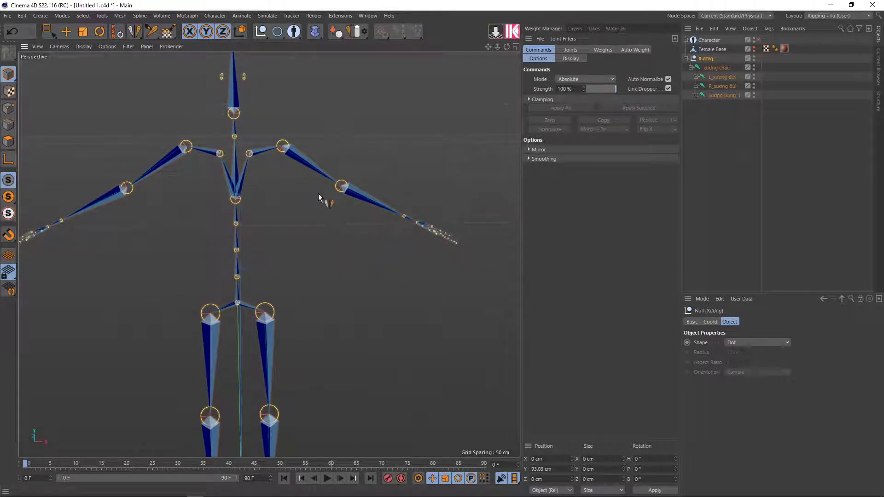
pyautogui.scroll(1, 290, 158)
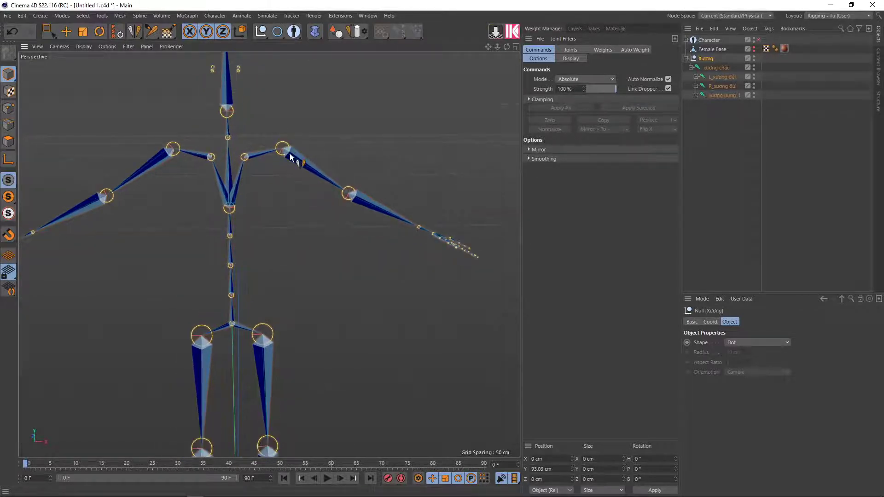
pyautogui.scroll(2, 288, 148)
pyautogui.keyDown('alt'); pyautogui.moveTo(268, 253); pyautogui.dragTo(256, 197, button='middle'); pyautogui.keyUp('alt')
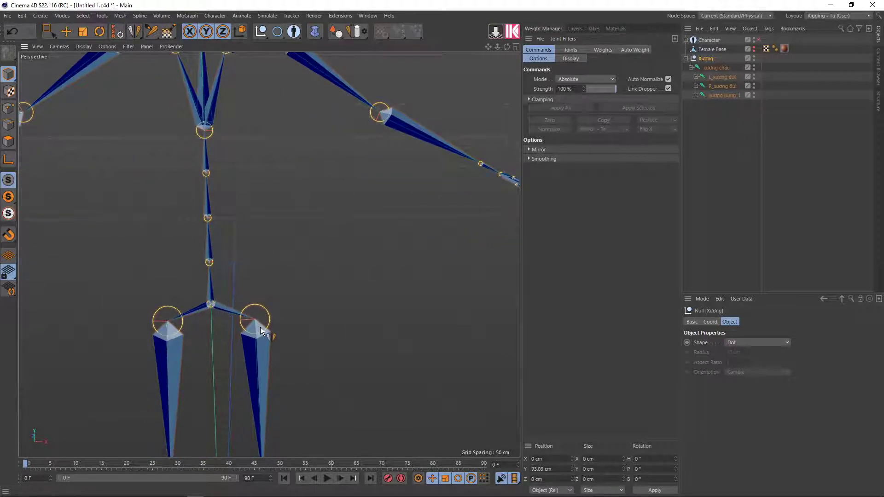
pyautogui.scroll(-2, 266, 359)
pyautogui.keyDown('alt'); pyautogui.moveTo(270, 365); pyautogui.dragTo(203, 316, button='middle'); pyautogui.keyUp('alt')
pyautogui.scroll(1, 400, 266)
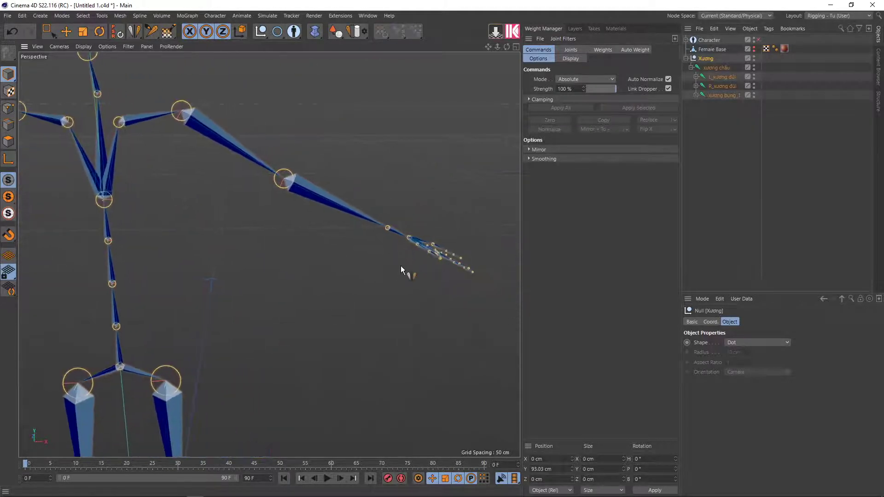
pyautogui.scroll(2, 436, 247)
pyautogui.scroll(1, 438, 248)
pyautogui.scroll(1, 444, 260)
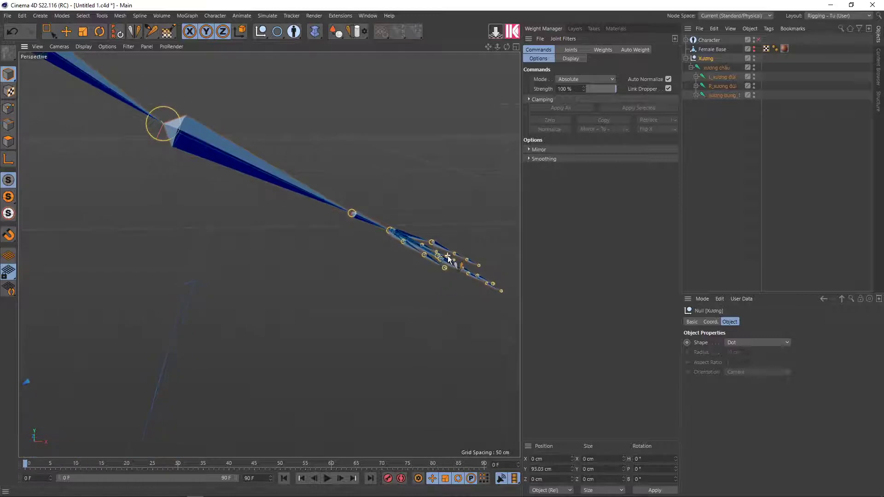
pyautogui.scroll(1, 450, 267)
pyautogui.scroll(1, 449, 274)
pyautogui.scroll(-2, 440, 283)
pyautogui.scroll(3, 414, 286)
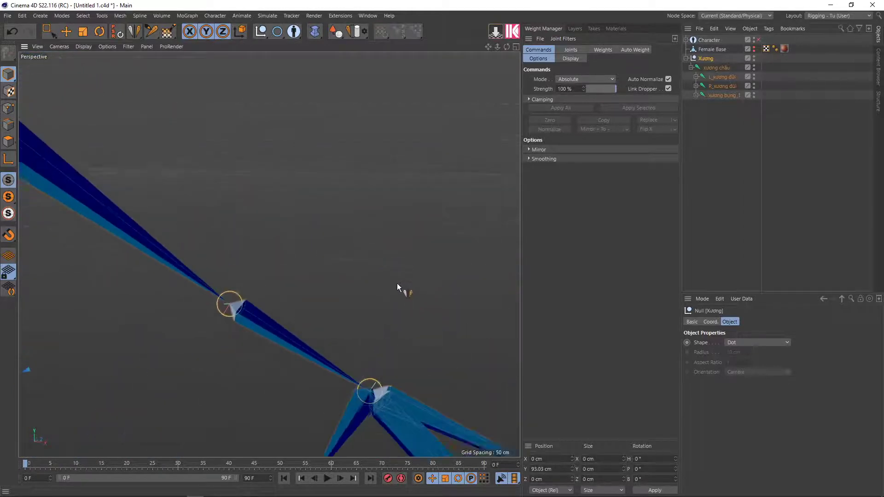
pyautogui.scroll(-1, 405, 292)
pyautogui.moveTo(415, 303)
pyautogui.keyDown('alt'); pyautogui.mouseDown()
pyautogui.moveTo(394, 261)
pyautogui.moveTo(466, 292)
pyautogui.moveTo(488, 332)
pyautogui.moveTo(282, 282)
pyautogui.moveTo(316, 300)
pyautogui.moveTo(332, 282)
pyautogui.mouseUp(); pyautogui.keyUp('alt')
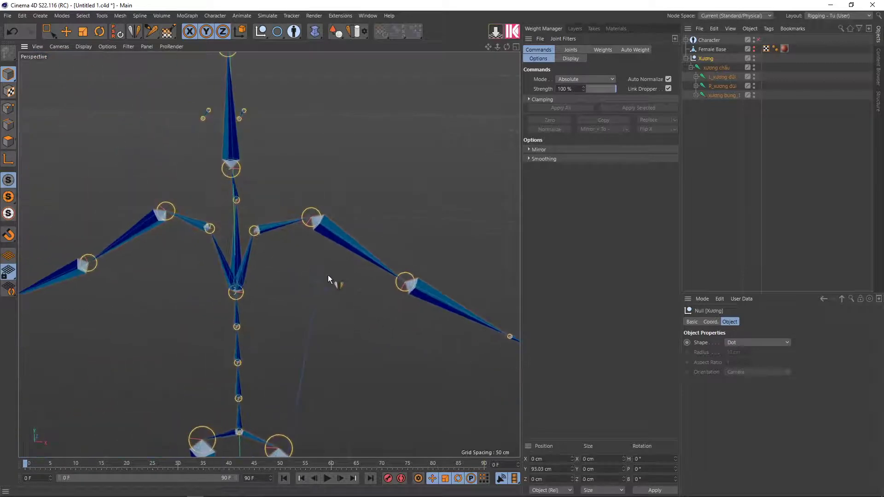
pyautogui.keyDown('alt'); pyautogui.moveTo(300, 255); pyautogui.dragTo(341, 228); pyautogui.keyUp('alt')
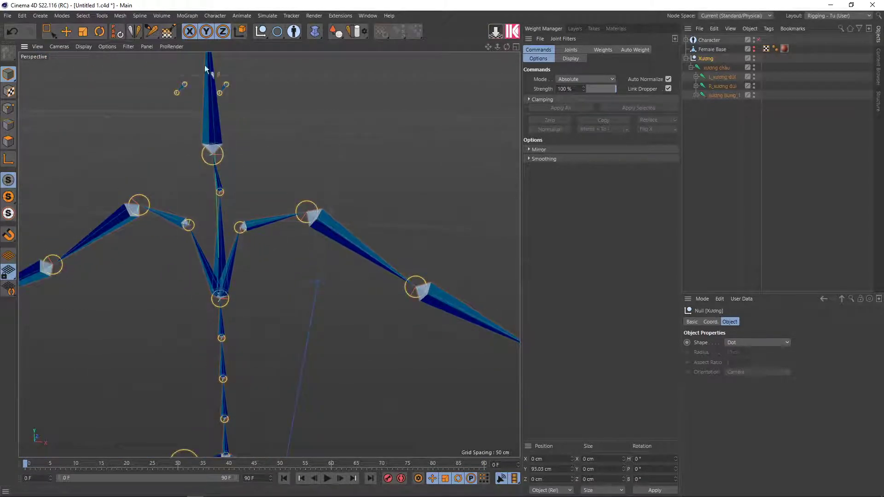
# With the Joint Tool active, expand xương bụng_1 and L_xương ức and select L_xương vai.
pyautogui.click(151, 31)
pyautogui.click(305, 203)
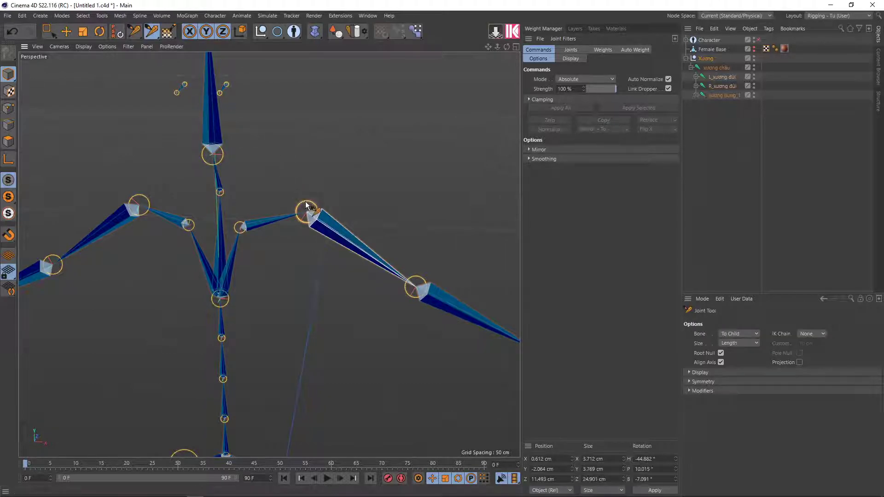
pyautogui.click(696, 95)
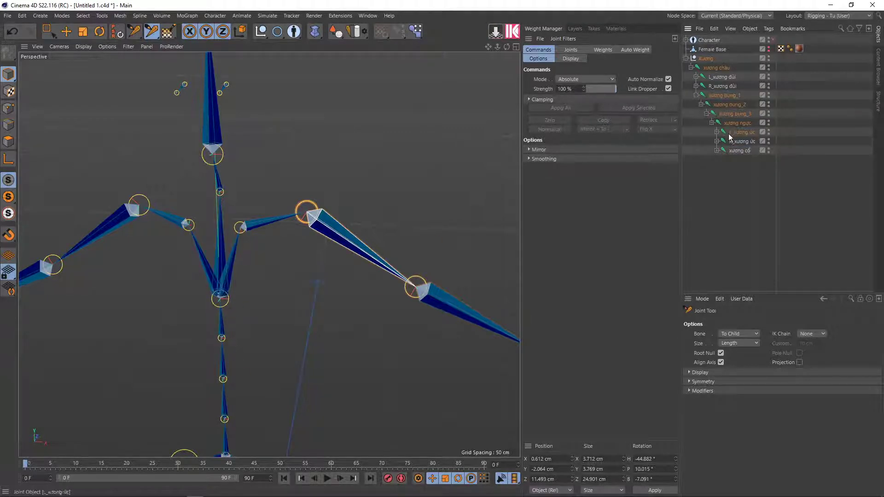
pyautogui.keyDown('ctrl'); pyautogui.click(717, 132); pyautogui.keyUp('ctrl')
pyautogui.moveTo(453, 262)
pyautogui.keyDown('alt'); pyautogui.mouseDown(button='middle')
pyautogui.moveTo(394, 237)
pyautogui.moveTo(354, 232)
pyautogui.mouseUp(button='middle'); pyautogui.keyUp('alt')
pyautogui.click(761, 139)
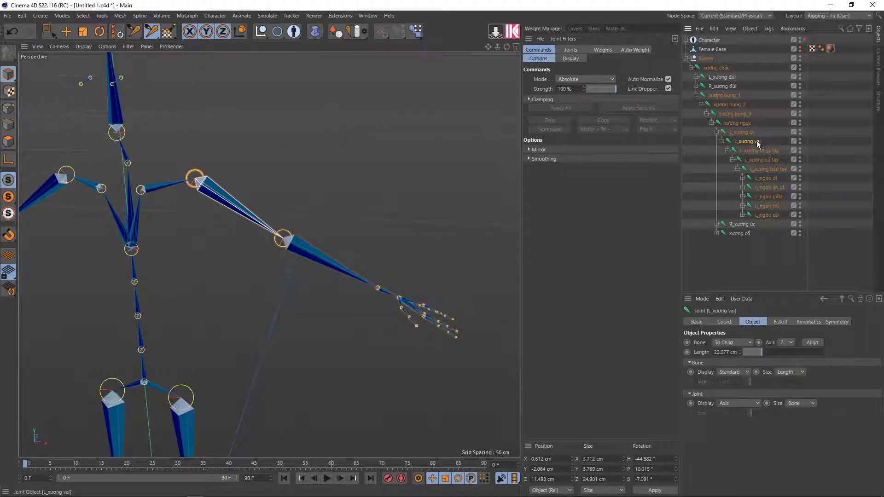
pyautogui.keyDown('alt'); pyautogui.moveTo(410, 231); pyautogui.dragTo(277, 217); pyautogui.keyUp('alt')
pyautogui.scroll(2, 277, 218)
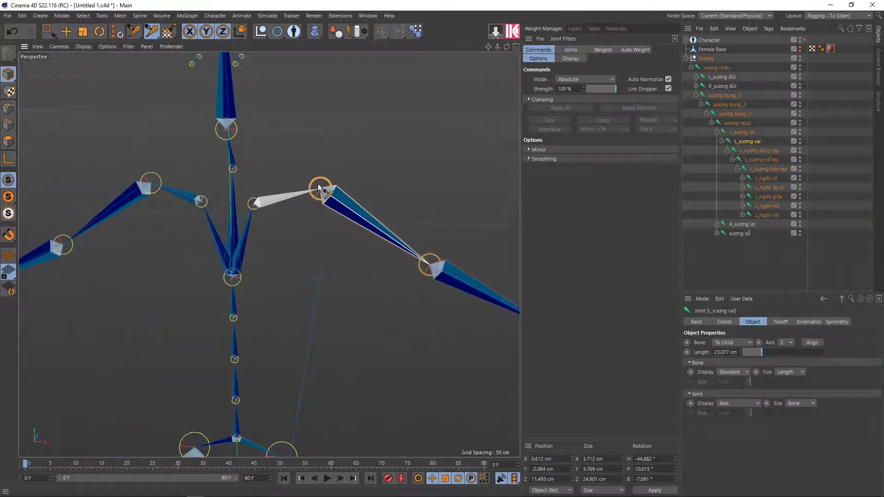
# Add an IK tag to L_xương vai via Rigging Tags > IK.
pyautogui.rightClick(753, 143)
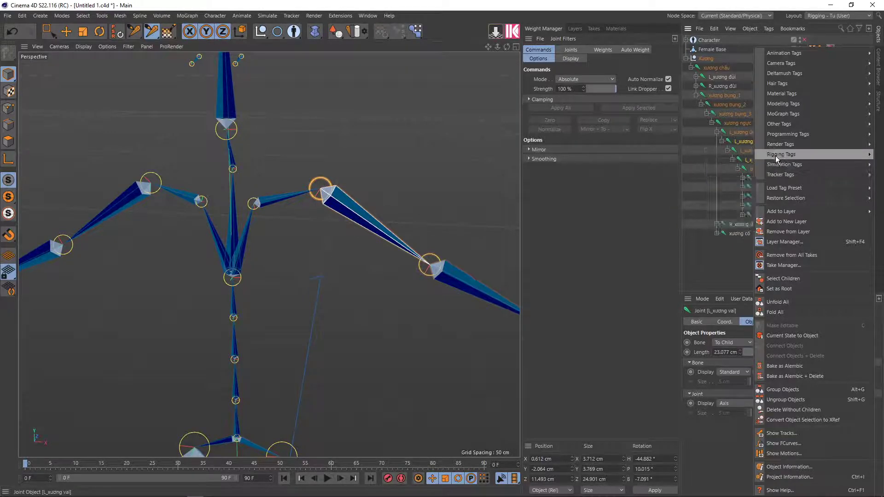
pyautogui.moveTo(780, 154)
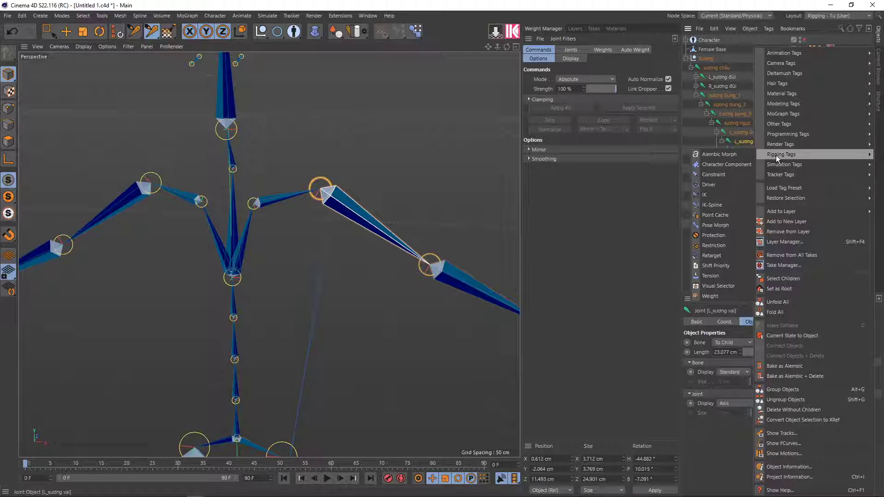
pyautogui.click(705, 195)
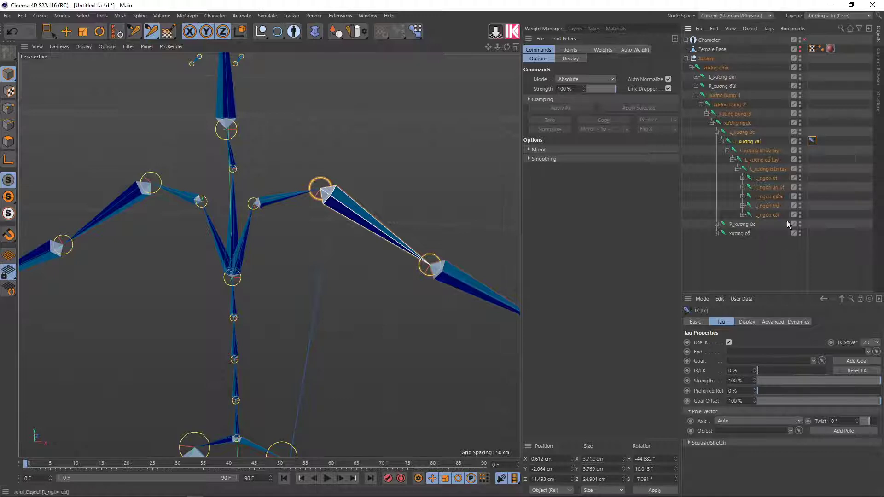
# Frame the torso and left arm, and pin the shoulder IK tag's settings in place.
pyautogui.scroll(-2, 426, 283)
pyautogui.keyDown('alt'); pyautogui.moveTo(426, 282); pyautogui.dragTo(316, 247, button='middle'); pyautogui.keyUp('alt')
pyautogui.scroll(1, 420, 283)
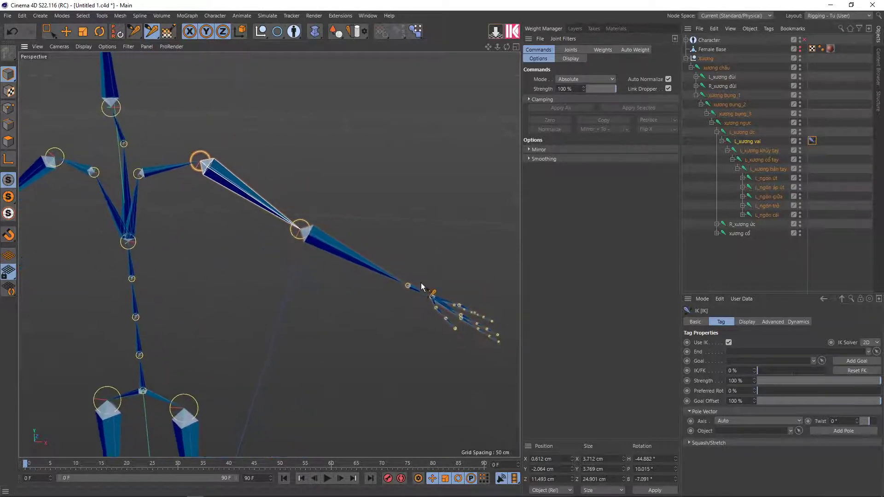
pyautogui.scroll(2, 404, 291)
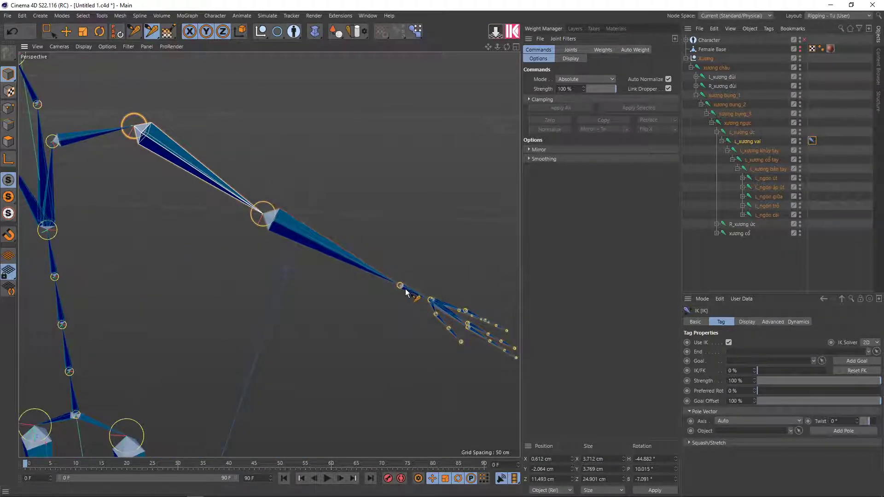
pyautogui.keyDown('alt'); pyautogui.moveTo(404, 290); pyautogui.dragTo(402, 309, button='middle'); pyautogui.keyUp('alt')
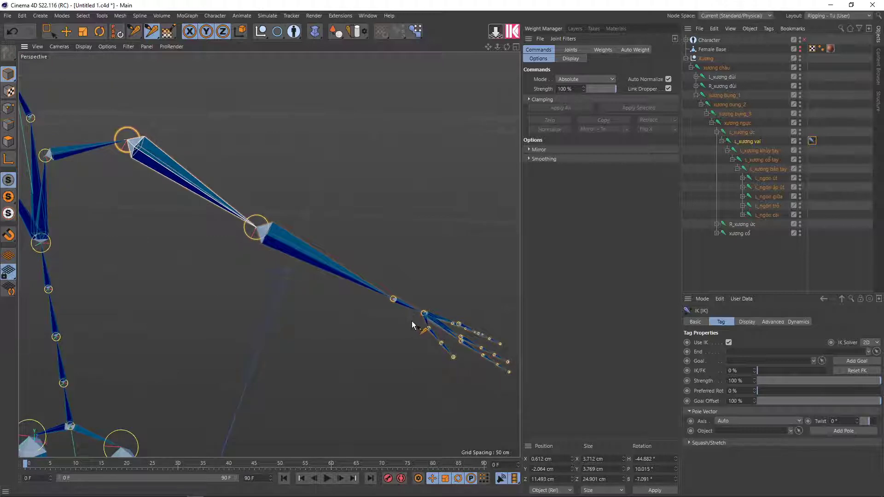
pyautogui.moveTo(412, 321)
pyautogui.keyDown('alt'); pyautogui.mouseDown()
pyautogui.moveTo(390, 334)
pyautogui.moveTo(408, 341)
pyautogui.moveTo(375, 353)
pyautogui.mouseUp(); pyautogui.keyUp('alt')
pyautogui.scroll(2, 368, 354)
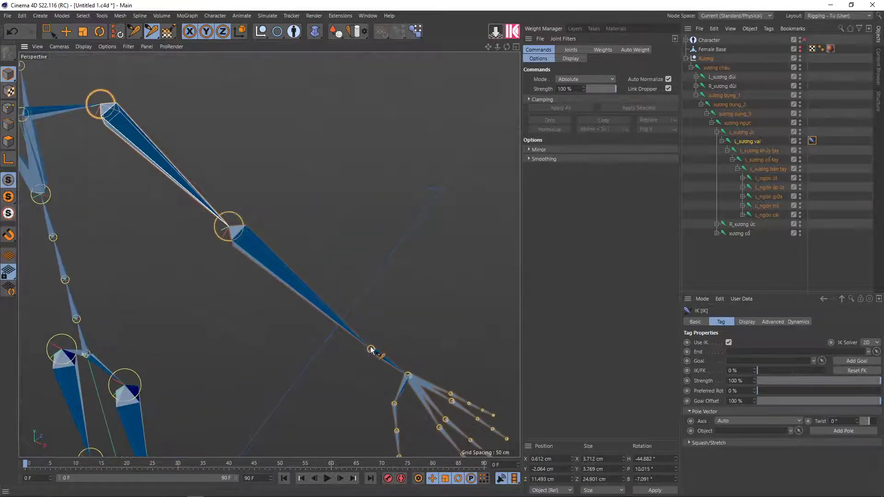
pyautogui.moveTo(428, 336)
pyautogui.keyDown('alt'); pyautogui.mouseDown()
pyautogui.moveTo(450, 311)
pyautogui.moveTo(418, 299)
pyautogui.mouseUp(); pyautogui.keyUp('alt')
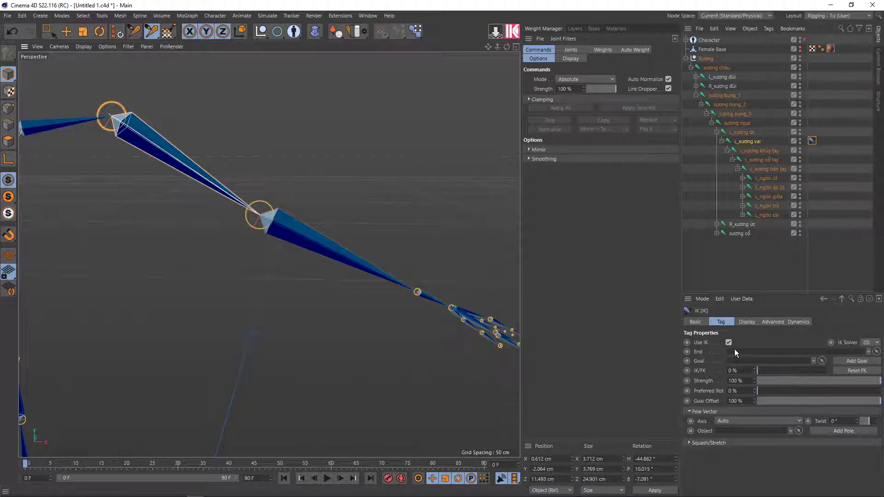
pyautogui.click(860, 299)
pyautogui.scroll(2, 416, 293)
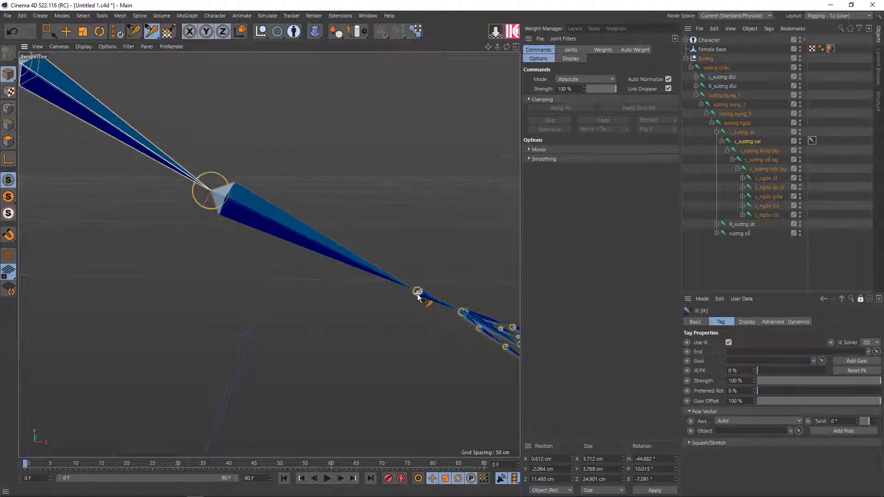
# Set the shoulder IK tag's End to the wrist joint L_xương cổ tay and frame the arm.
pyautogui.click(415, 293)
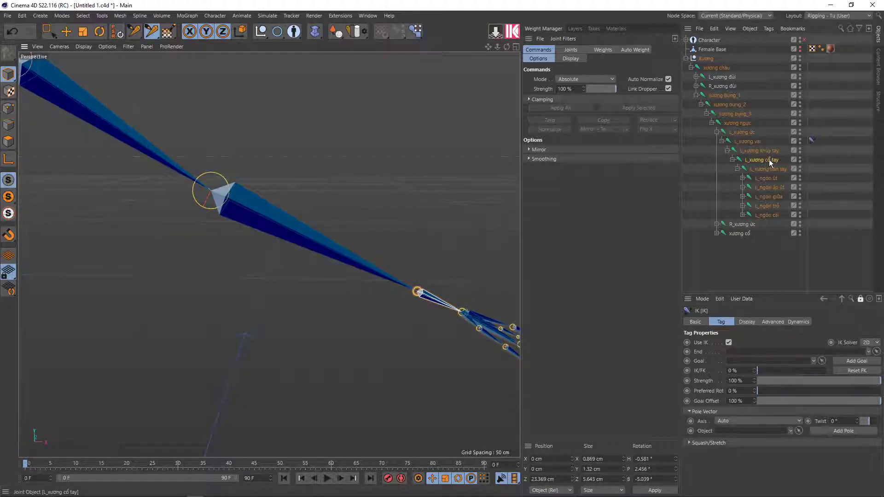
pyautogui.moveTo(756, 163)
pyautogui.mouseDown()
pyautogui.moveTo(712, 354)
pyautogui.moveTo(743, 353)
pyautogui.mouseUp()
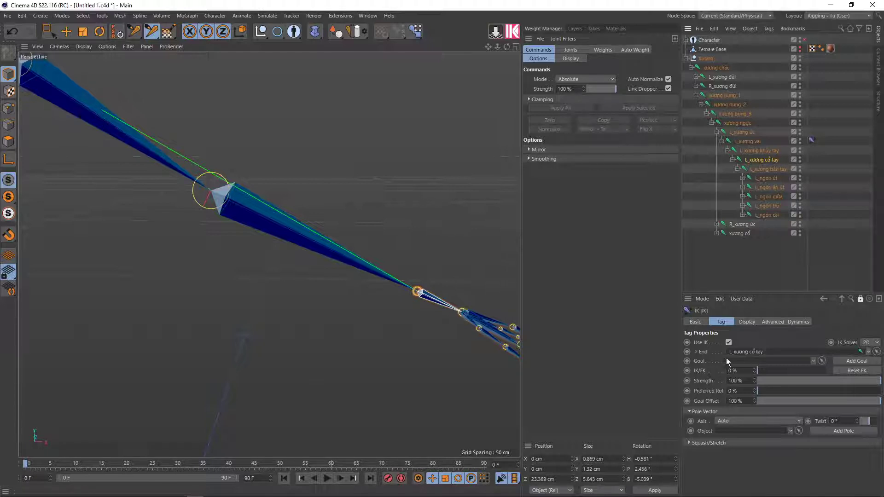
pyautogui.scroll(-4, 322, 271)
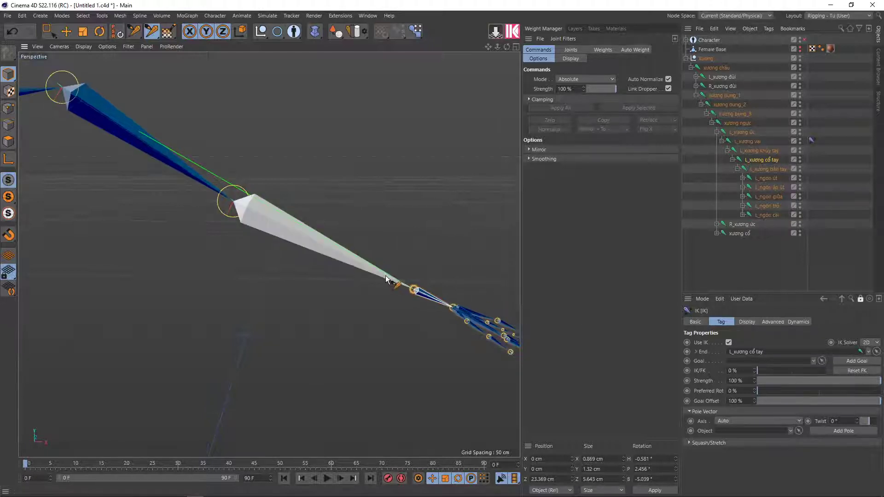
pyautogui.scroll(-2, 318, 274)
pyautogui.scroll(-3, 308, 283)
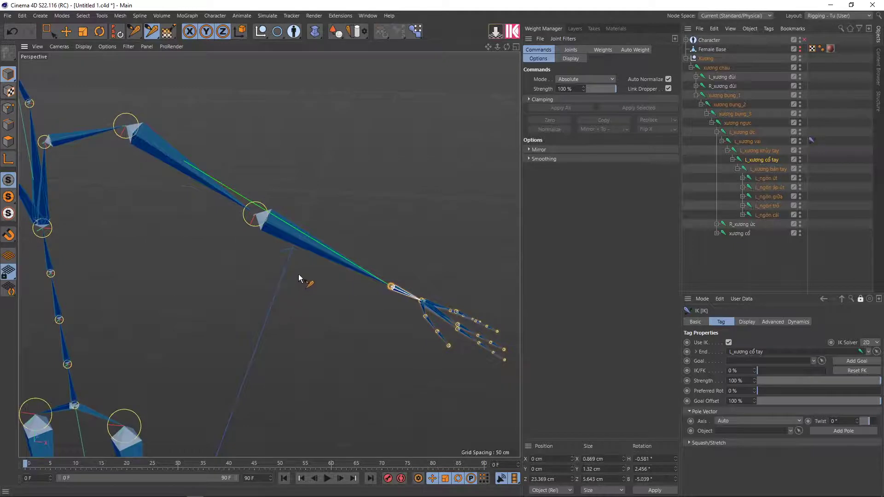
pyautogui.scroll(2, 258, 249)
pyautogui.keyDown('alt'); pyautogui.moveTo(260, 262); pyautogui.dragTo(253, 295, button='middle'); pyautogui.keyUp('alt')
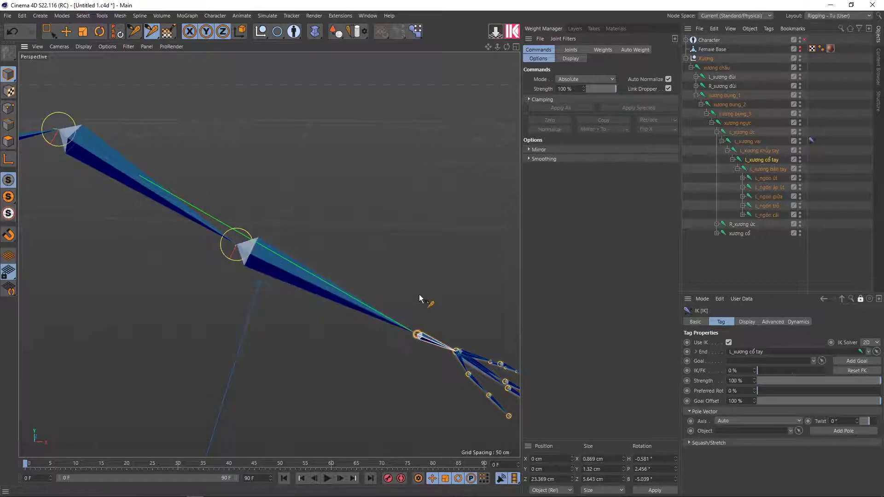
pyautogui.scroll(-3, 421, 300)
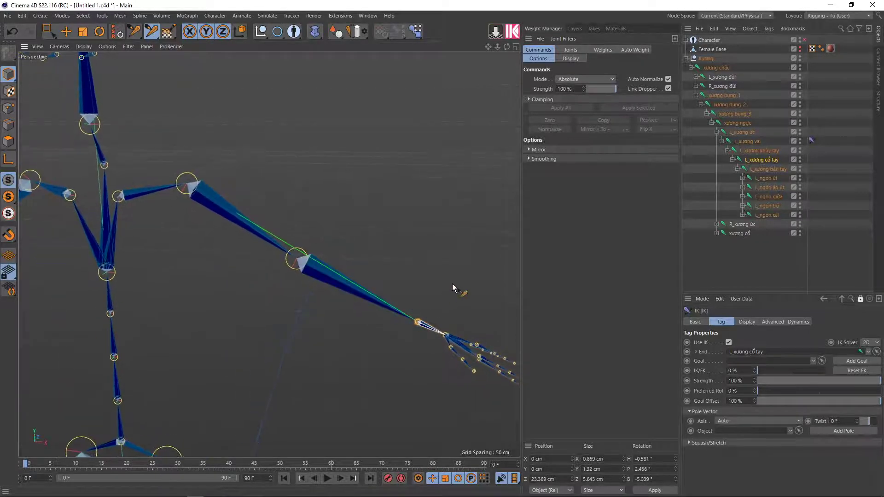
pyautogui.keyDown('alt'); pyautogui.moveTo(395, 309); pyautogui.dragTo(374, 287); pyautogui.keyUp('alt')
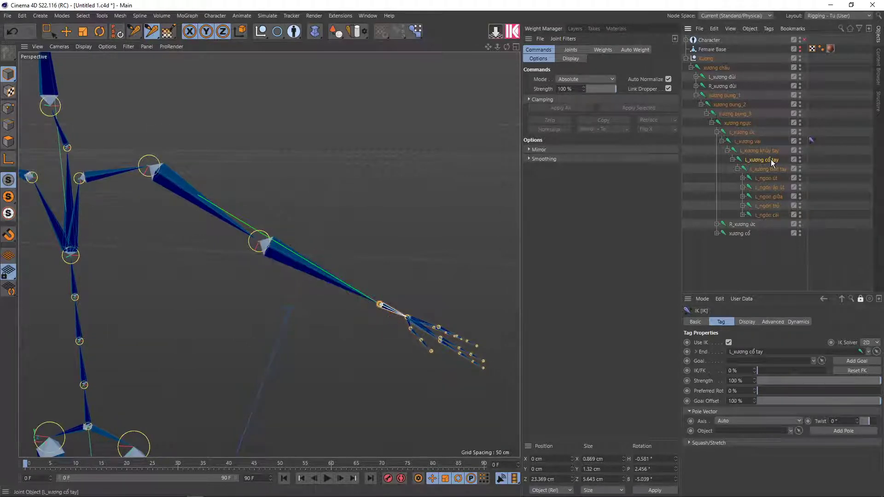
pyautogui.press('r')
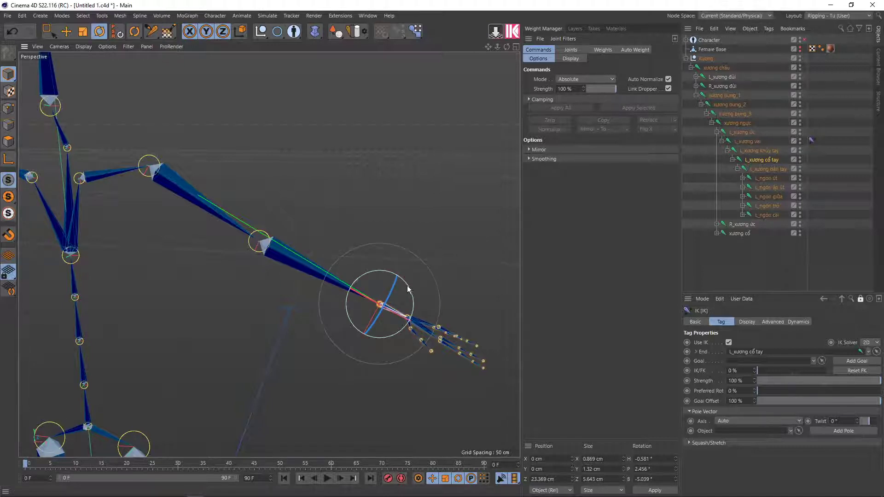
pyautogui.press('e')
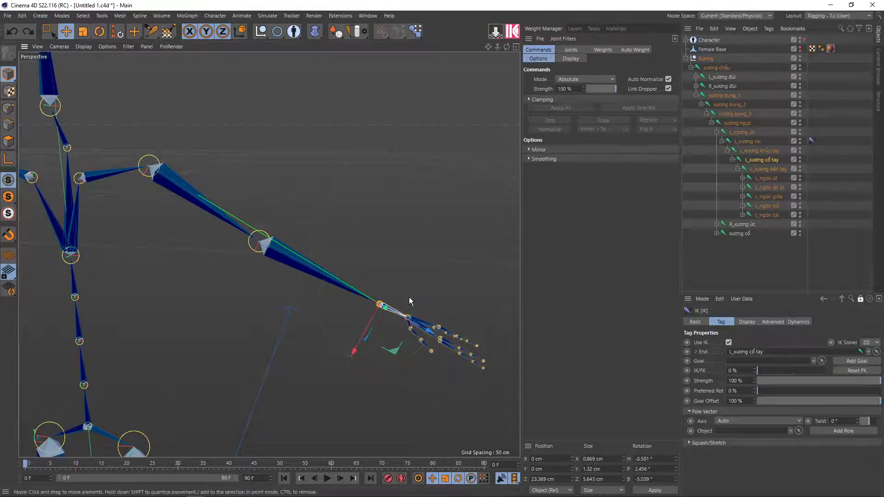
pyautogui.moveTo(410, 301)
pyautogui.keyDown('alt'); pyautogui.mouseDown()
pyautogui.moveTo(358, 355)
pyautogui.moveTo(328, 357)
pyautogui.mouseUp(); pyautogui.keyUp('alt')
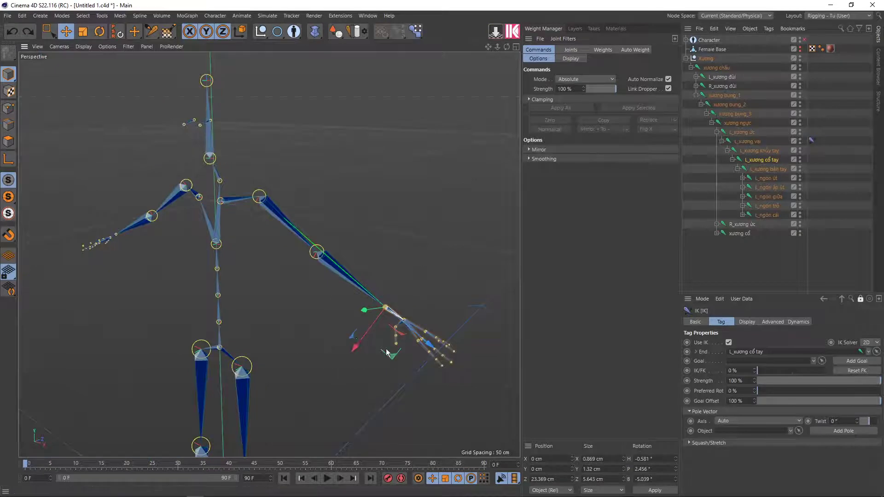
pyautogui.moveTo(386, 353)
pyautogui.mouseDown()
pyautogui.moveTo(181, 323)
pyautogui.moveTo(180, 333)
pyautogui.moveTo(211, 294)
pyautogui.moveTo(155, 230)
pyautogui.moveTo(194, 323)
pyautogui.moveTo(246, 365)
pyautogui.moveTo(134, 355)
pyautogui.moveTo(249, 406)
pyautogui.moveTo(266, 326)
pyautogui.moveTo(152, 326)
pyautogui.moveTo(164, 373)
pyautogui.moveTo(283, 393)
pyautogui.moveTo(184, 383)
pyautogui.moveTo(174, 371)
pyautogui.mouseUp()
pyautogui.hotkey('ctrl', 'z')
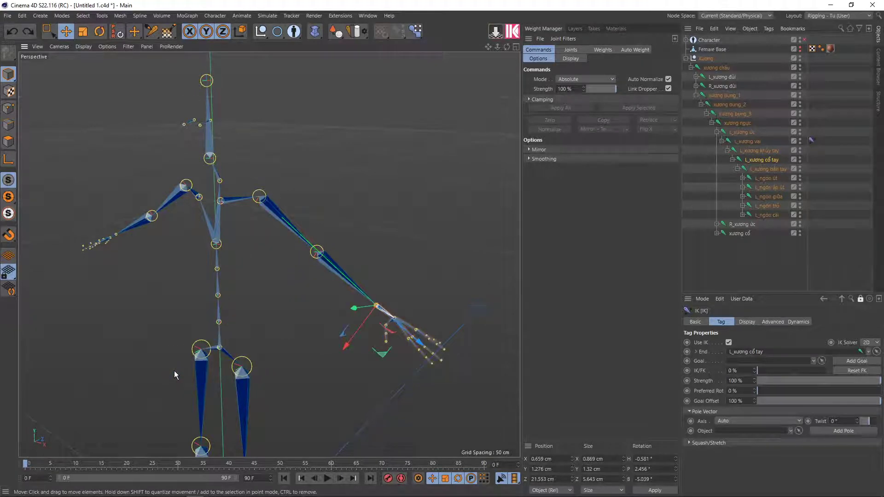
pyautogui.scroll(1, 377, 313)
pyautogui.scroll(2, 388, 318)
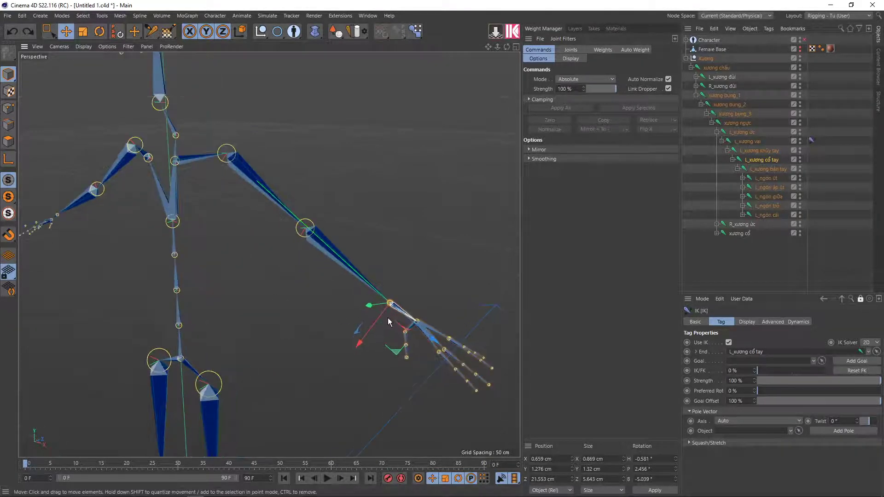
pyautogui.keyDown('alt'); pyautogui.moveTo(387, 317); pyautogui.dragTo(484, 295); pyautogui.keyUp('alt')
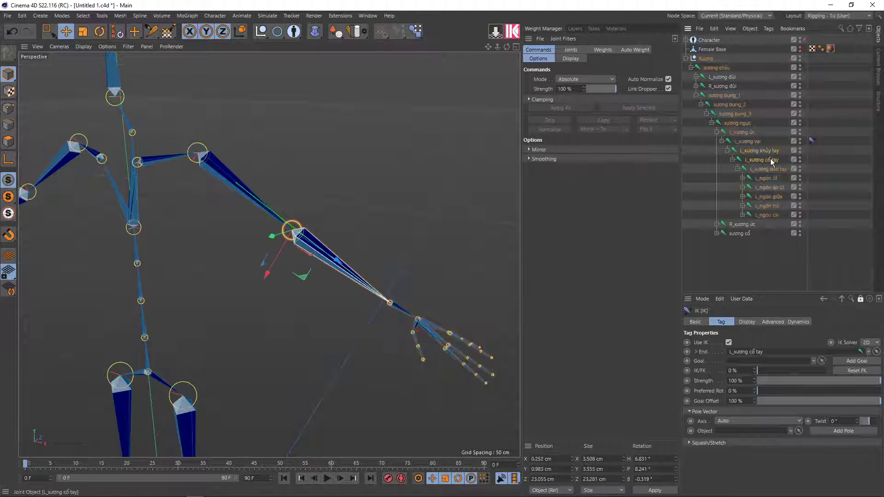
pyautogui.keyDown('alt'); pyautogui.moveTo(398, 370); pyautogui.dragTo(447, 315); pyautogui.keyUp('alt')
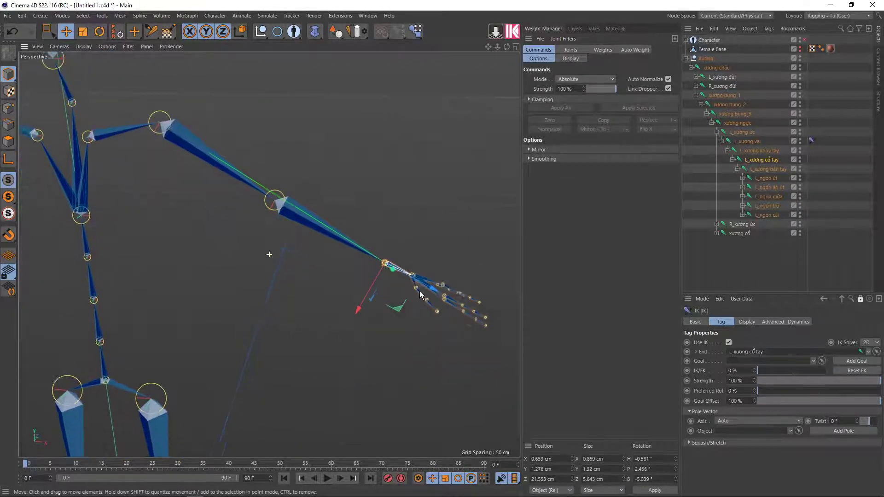
# Create the wrist goal null for the arm IK and display it as a cube.
pyautogui.click(846, 361)
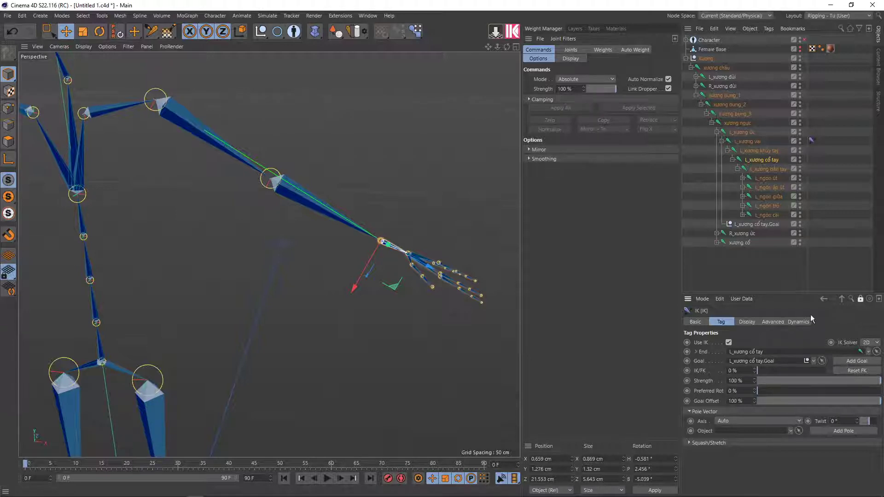
pyautogui.click(745, 226)
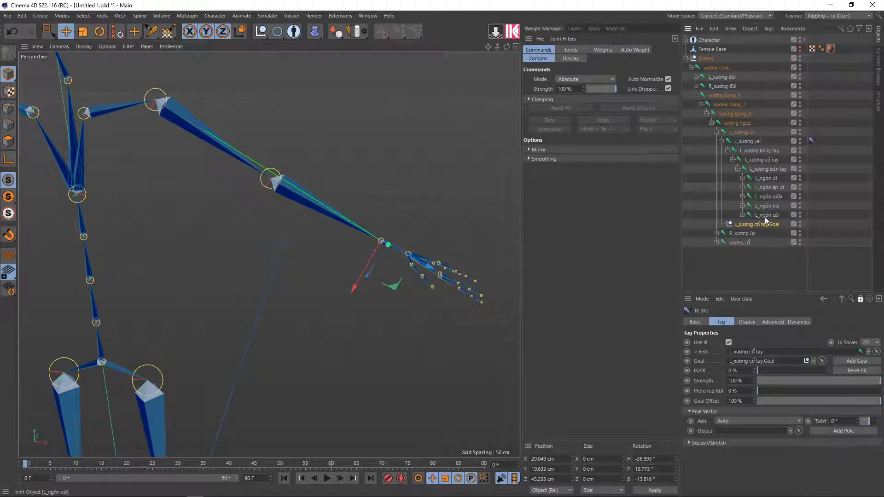
pyautogui.click(859, 300)
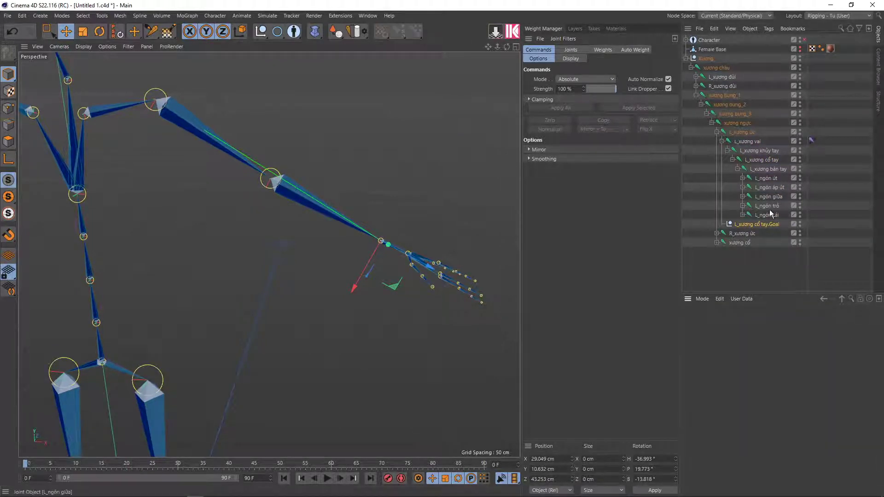
pyautogui.click(753, 225)
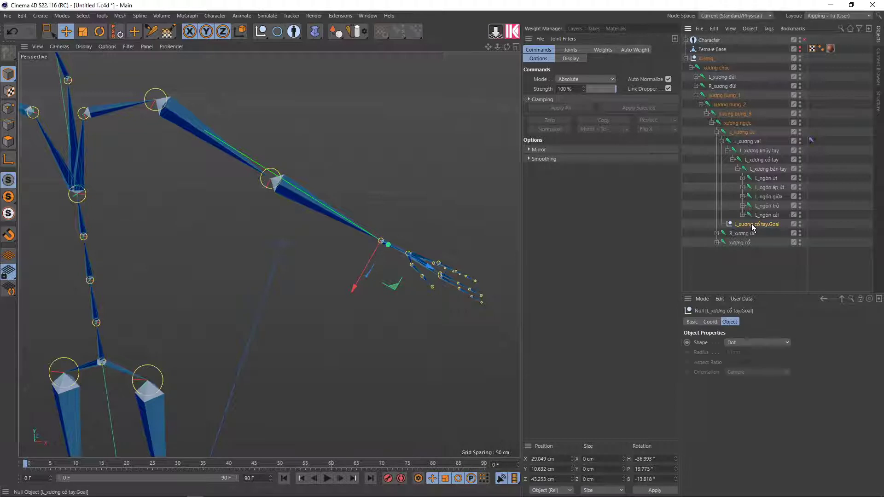
pyautogui.click(735, 343)
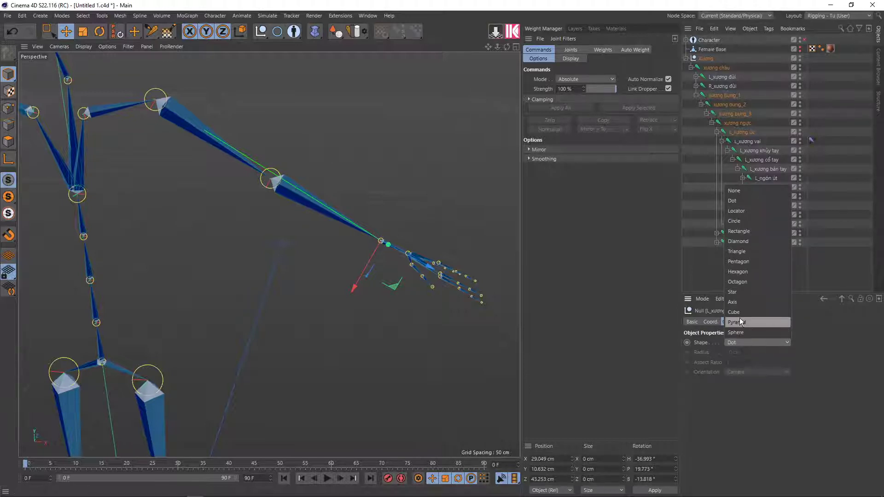
pyautogui.click(734, 312)
pyautogui.scroll(-5, 357, 271)
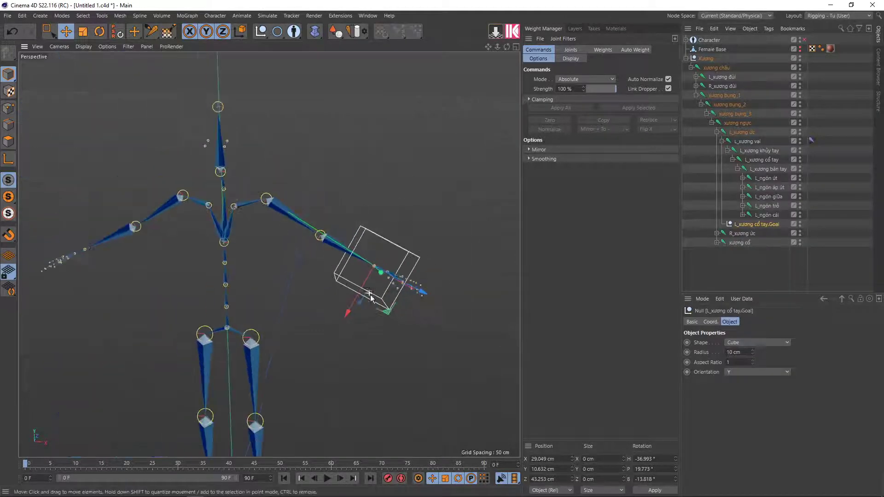
pyautogui.moveTo(357, 271)
pyautogui.keyDown('alt'); pyautogui.mouseDown()
pyautogui.moveTo(387, 315)
pyautogui.moveTo(401, 303)
pyautogui.mouseUp(); pyautogui.keyUp('alt')
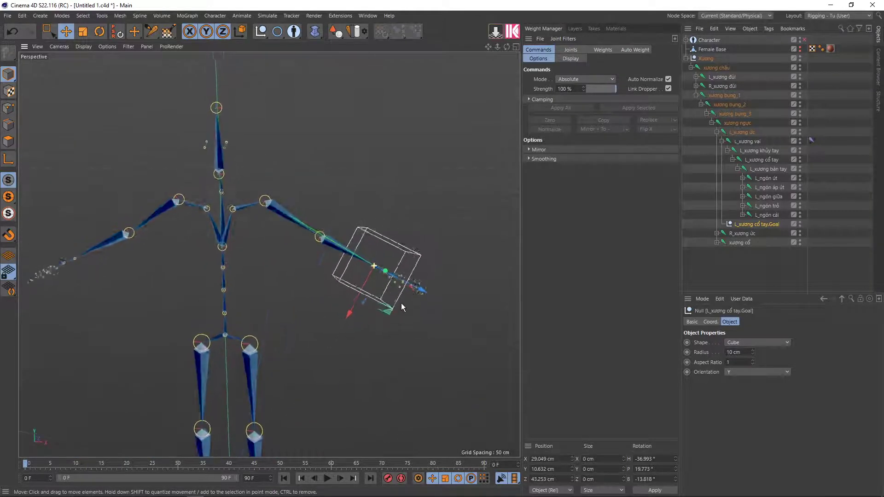
pyautogui.moveTo(479, 197)
pyautogui.keyDown('alt'); pyautogui.mouseDown()
pyautogui.moveTo(375, 283)
pyautogui.moveTo(397, 350)
pyautogui.moveTo(383, 325)
pyautogui.mouseUp(); pyautogui.keyUp('alt')
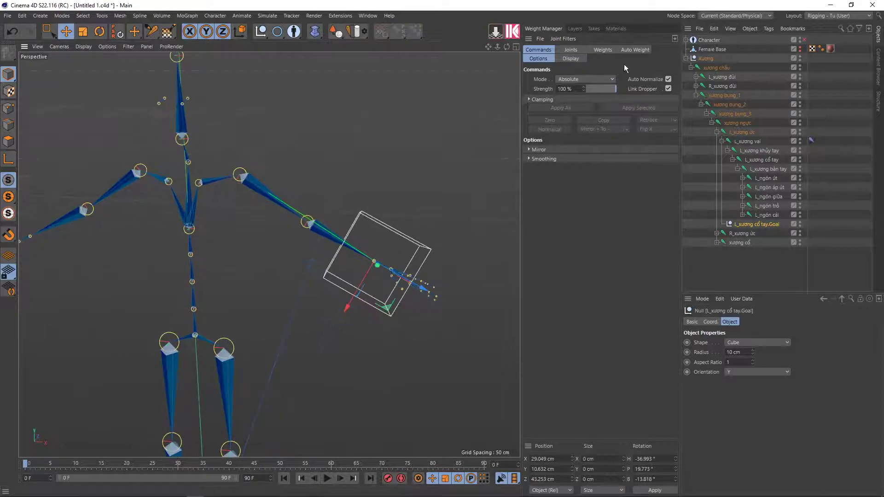
# Try a 5 cm radius for the goal cube, toggling the Female Base mesh to check it.
pyautogui.click(799, 48)
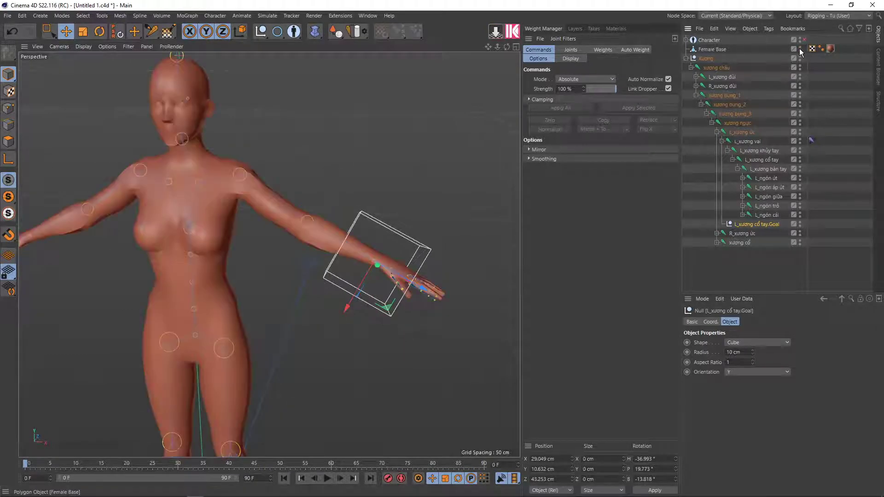
pyautogui.click(799, 49)
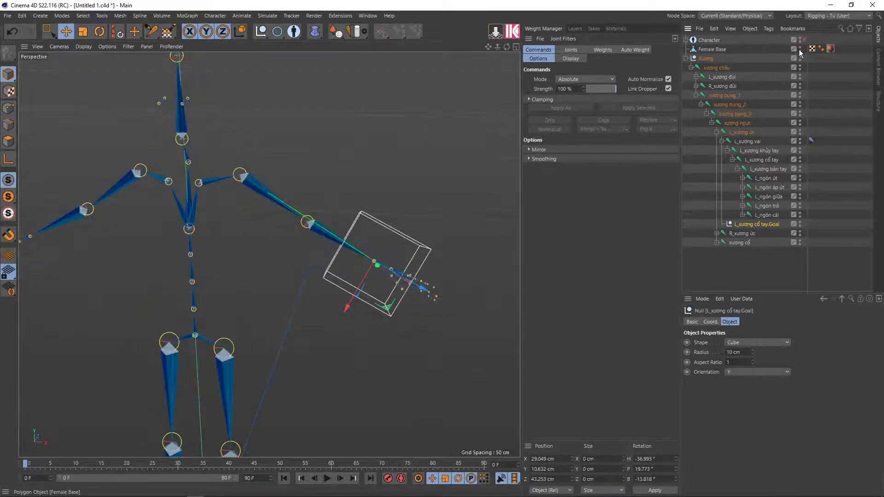
pyautogui.moveTo(512, 241)
pyautogui.keyDown('alt'); pyautogui.mouseDown()
pyautogui.moveTo(364, 252)
pyautogui.moveTo(587, 300)
pyautogui.mouseUp(); pyautogui.keyUp('alt')
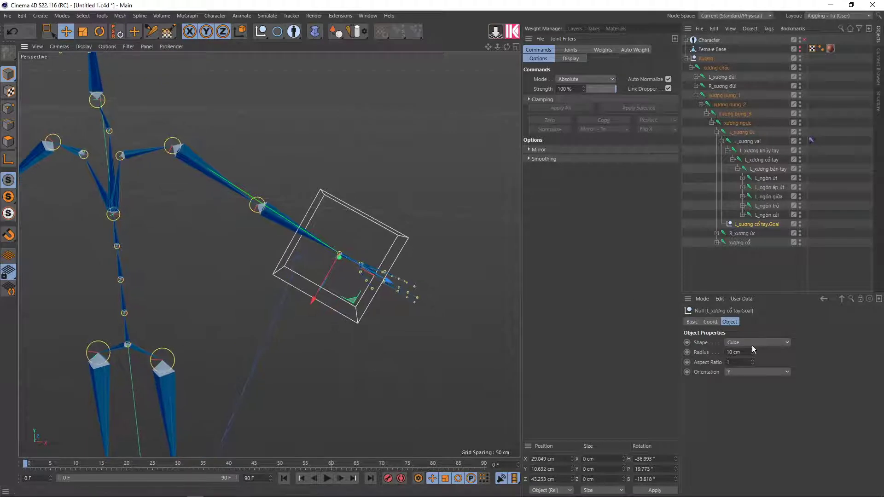
pyautogui.doubleClick(736, 352)
pyautogui.write('5')
pyautogui.press('Return')
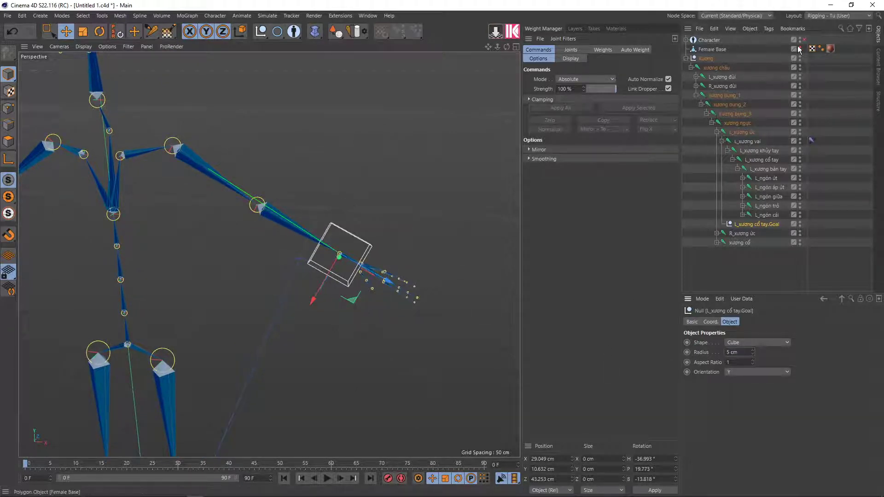
# Reduce the goal cube's radius to 4 cm.
pyautogui.click(799, 48)
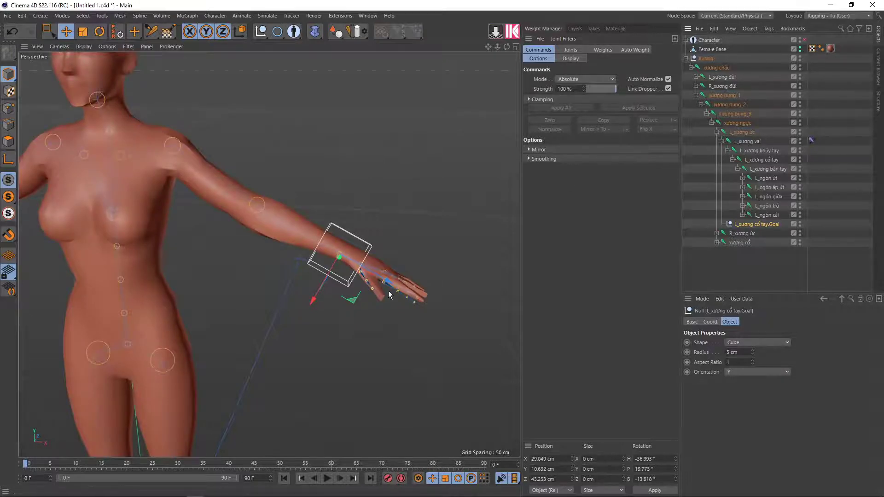
pyautogui.click(800, 48)
pyautogui.moveTo(365, 282)
pyautogui.keyDown('alt'); pyautogui.mouseDown()
pyautogui.moveTo(365, 269)
pyautogui.moveTo(375, 295)
pyautogui.mouseUp(); pyautogui.keyUp('alt')
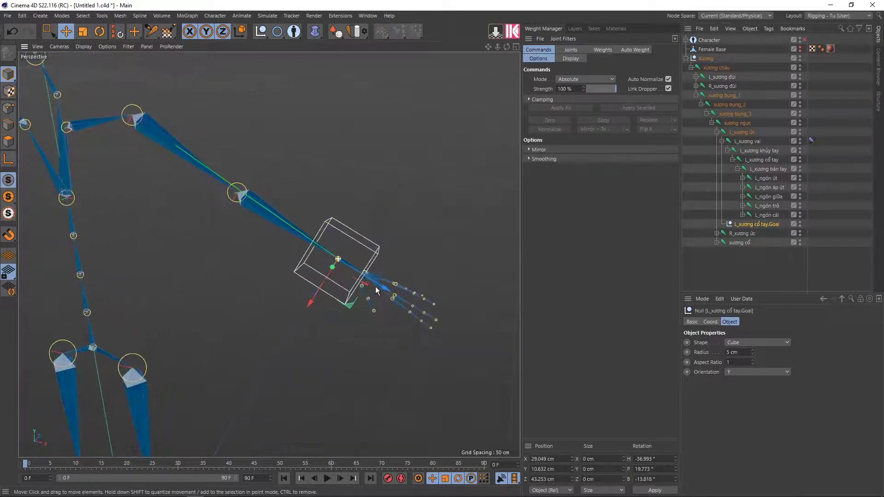
pyautogui.doubleClick(736, 352)
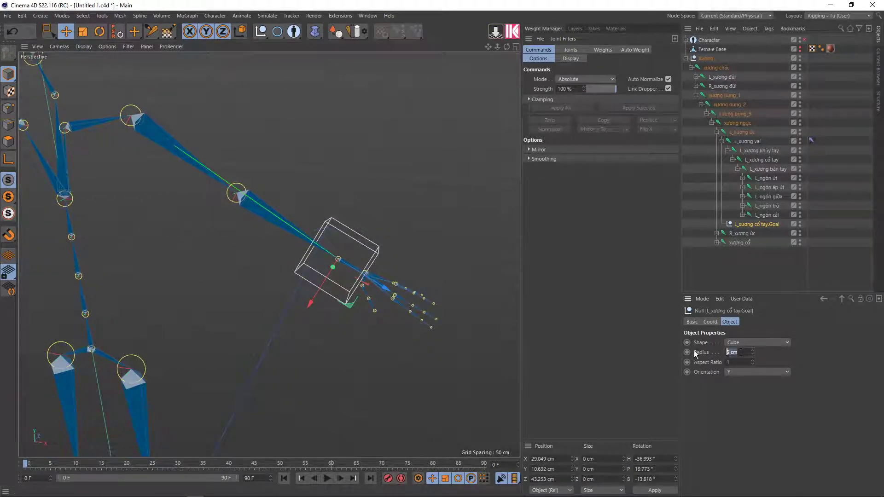
pyautogui.write('4')
pyautogui.press('Return')
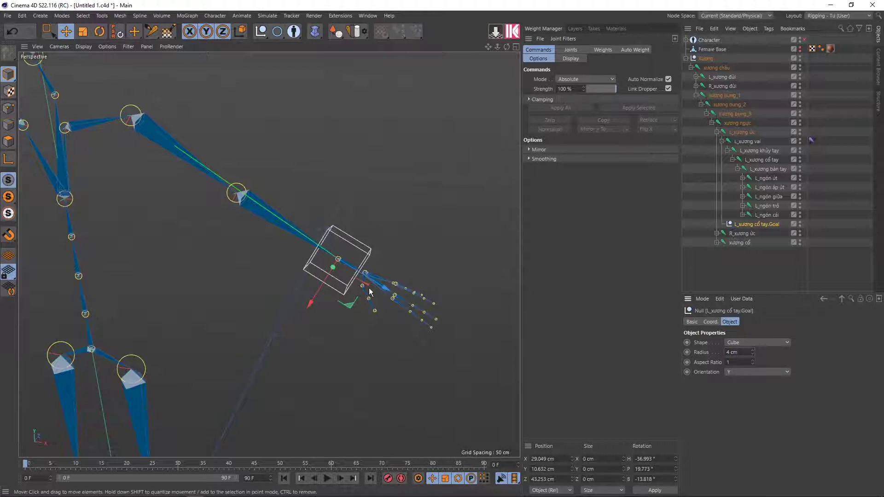
pyautogui.moveTo(369, 291)
pyautogui.keyDown('alt'); pyautogui.mouseDown()
pyautogui.moveTo(378, 276)
pyautogui.moveTo(372, 302)
pyautogui.moveTo(317, 263)
pyautogui.mouseUp(); pyautogui.keyUp('alt')
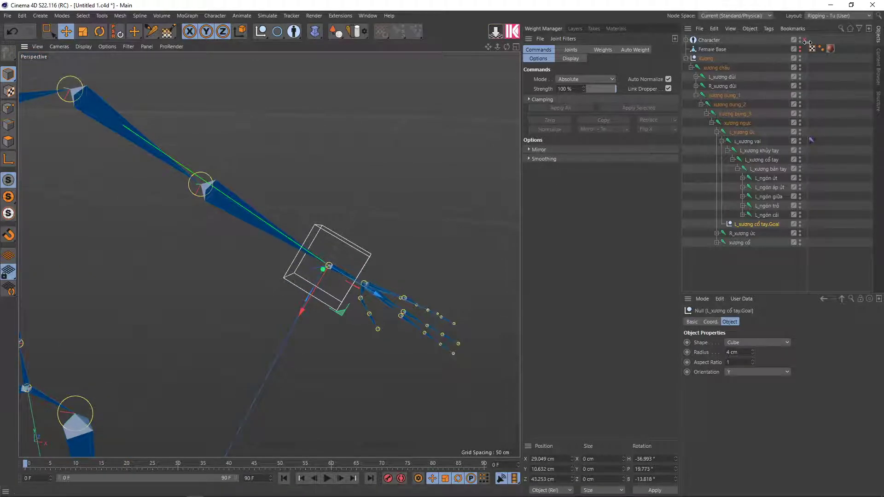
pyautogui.click(802, 57)
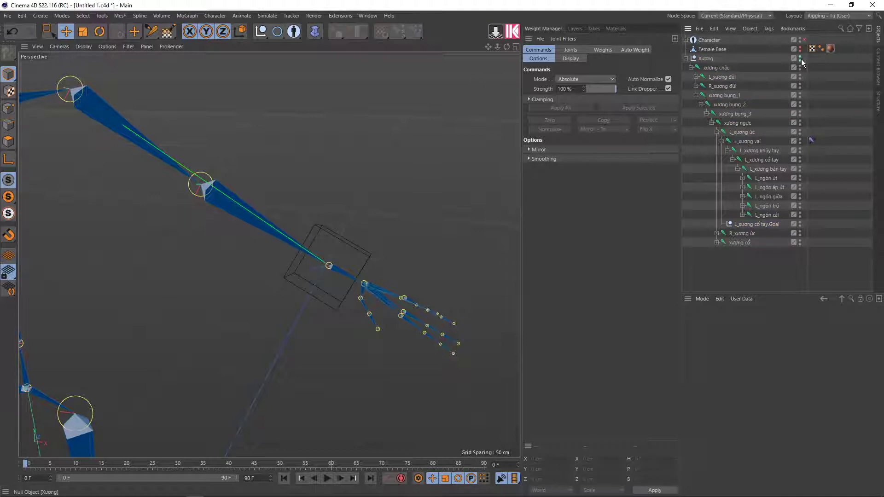
pyautogui.click(799, 57)
pyautogui.click(804, 39)
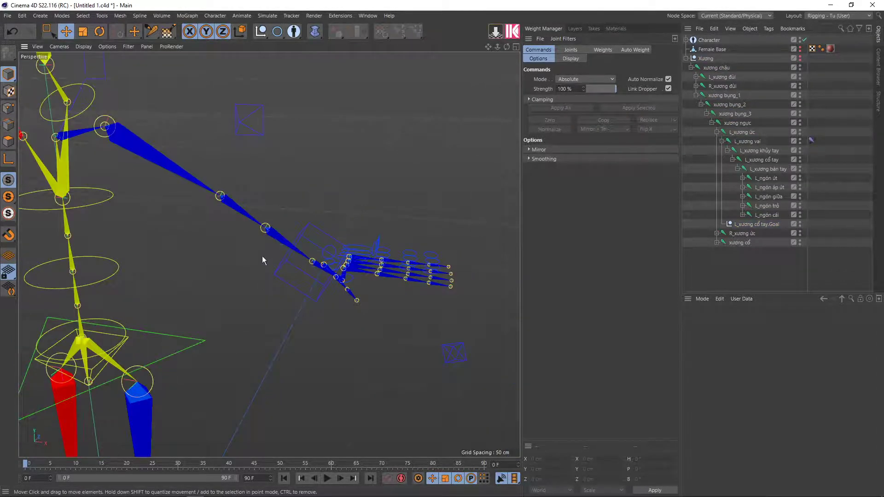
pyautogui.click(299, 240)
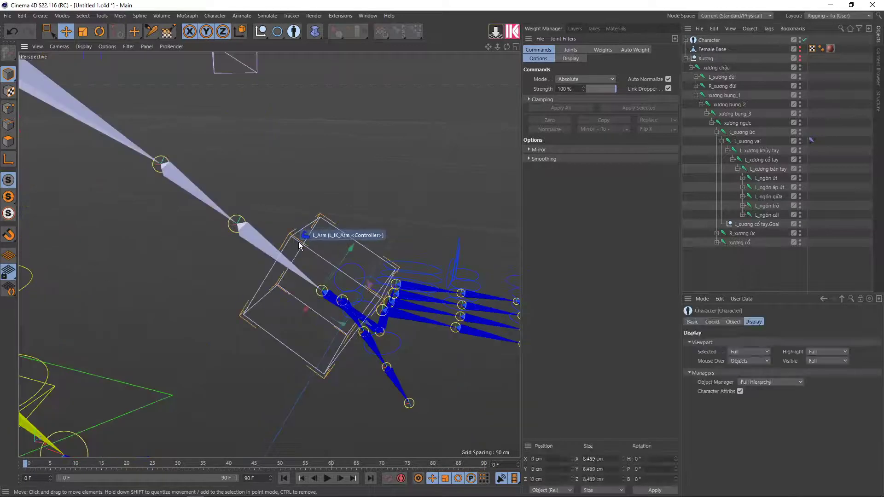
pyautogui.keyDown('alt'); pyautogui.moveTo(314, 251); pyautogui.dragTo(360, 319); pyautogui.keyUp('alt')
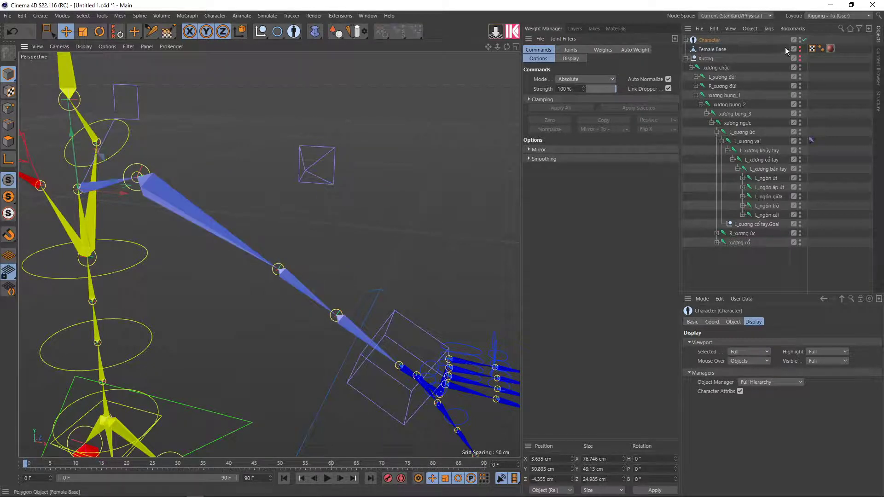
pyautogui.click(804, 39)
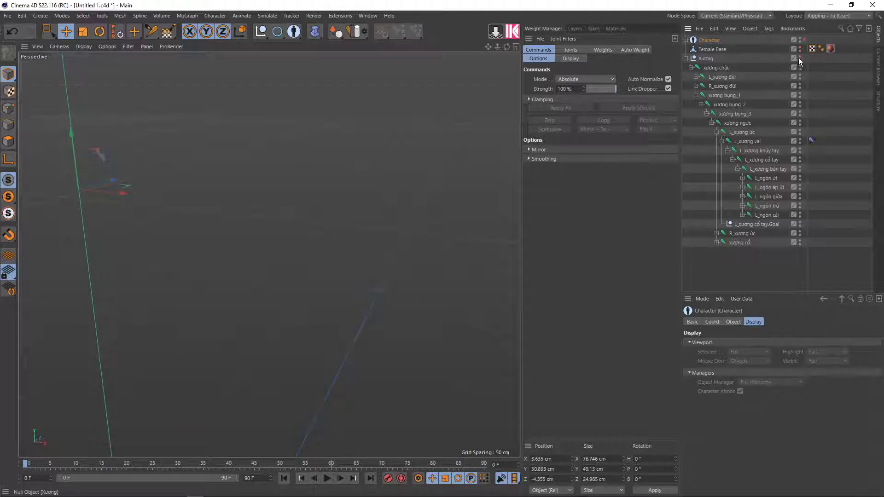
pyautogui.click(800, 57)
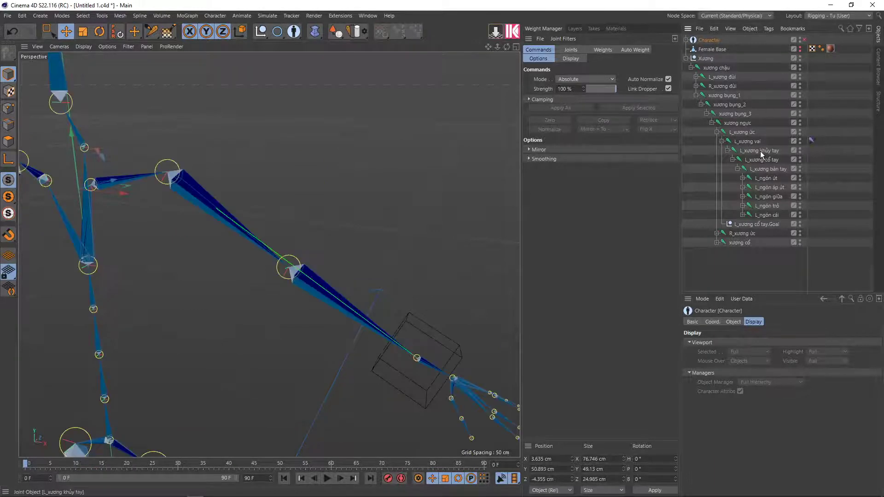
pyautogui.click(811, 140)
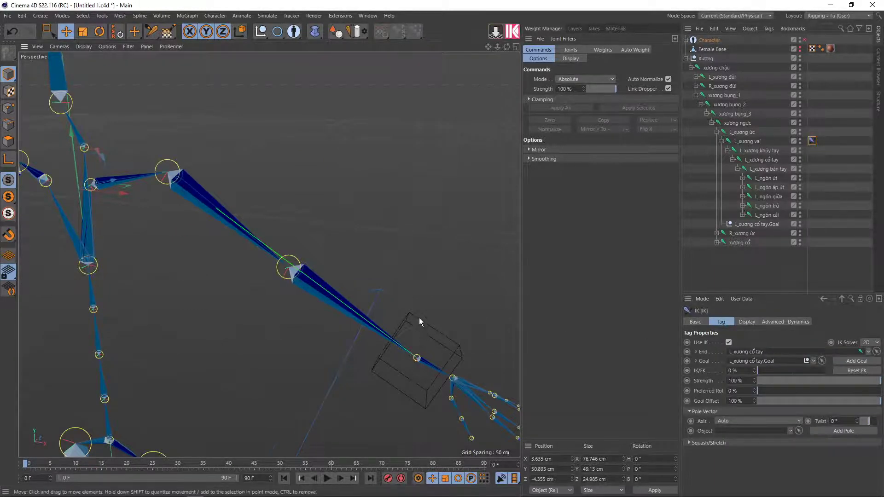
pyautogui.moveTo(419, 317); pyautogui.dragTo(395, 273, button='middle')
pyautogui.scroll(2, 395, 272)
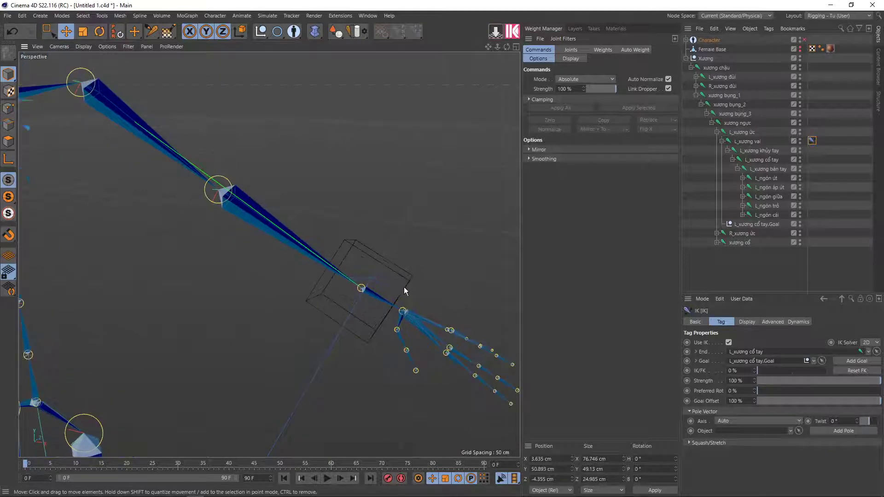
pyautogui.scroll(-2, 404, 287)
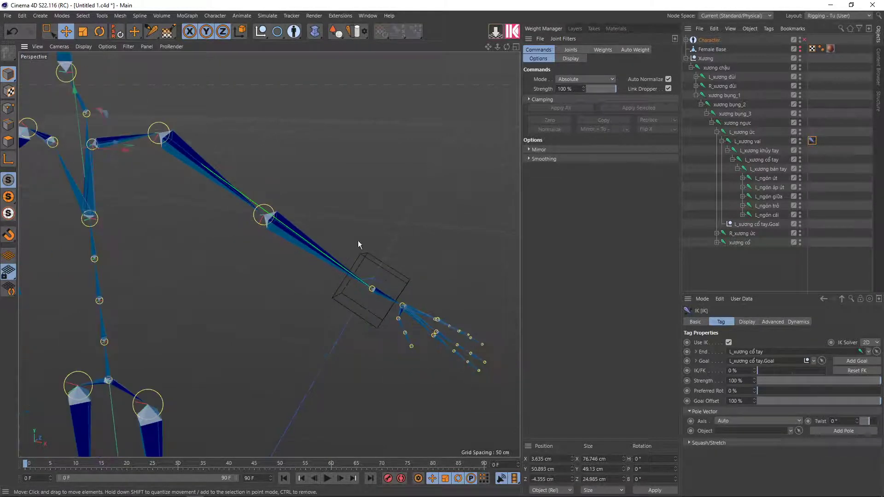
pyautogui.scroll(1, 396, 284)
pyautogui.scroll(-1, 395, 285)
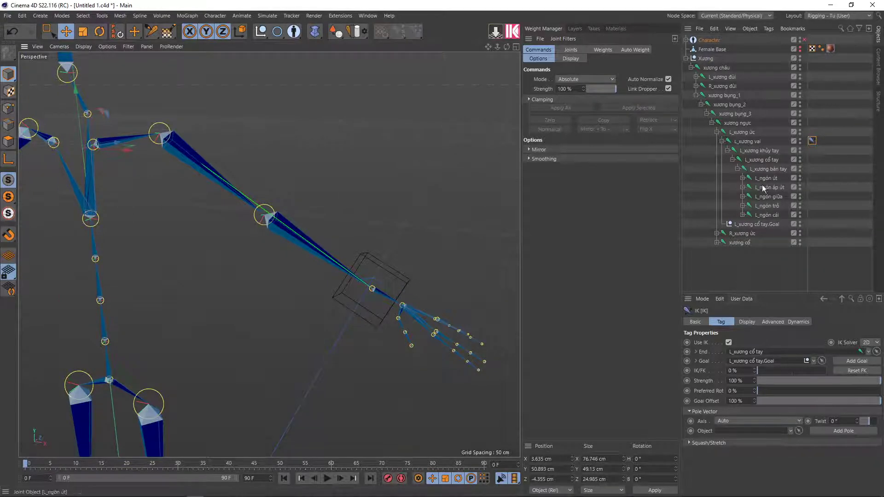
pyautogui.click(747, 225)
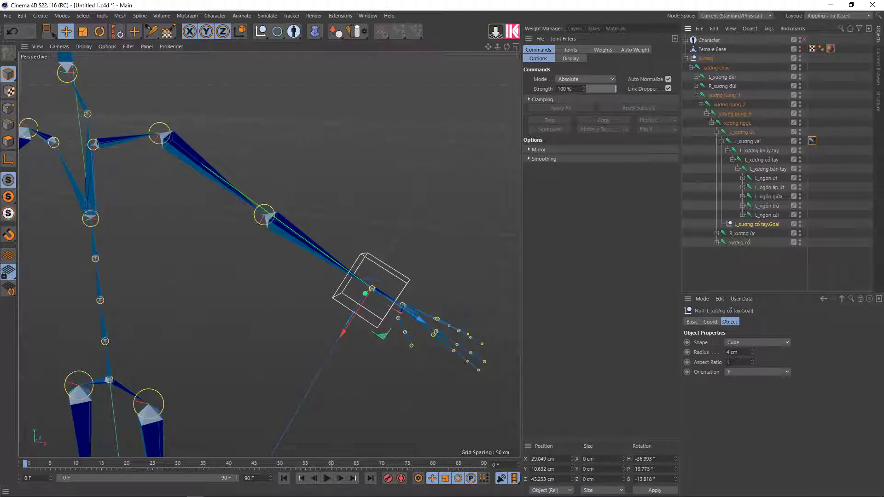
# Turn on the wrist goal's Display Color so it draws white, then deselect to check it.
pyautogui.click(692, 322)
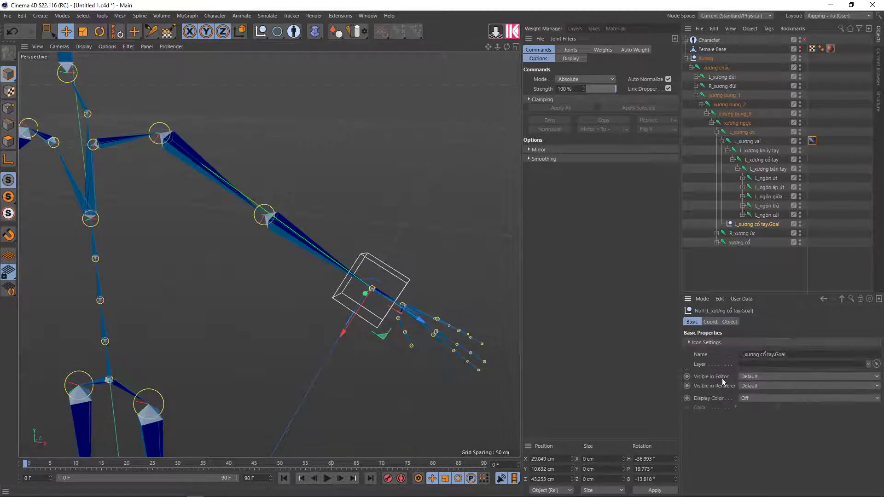
pyautogui.click(746, 399)
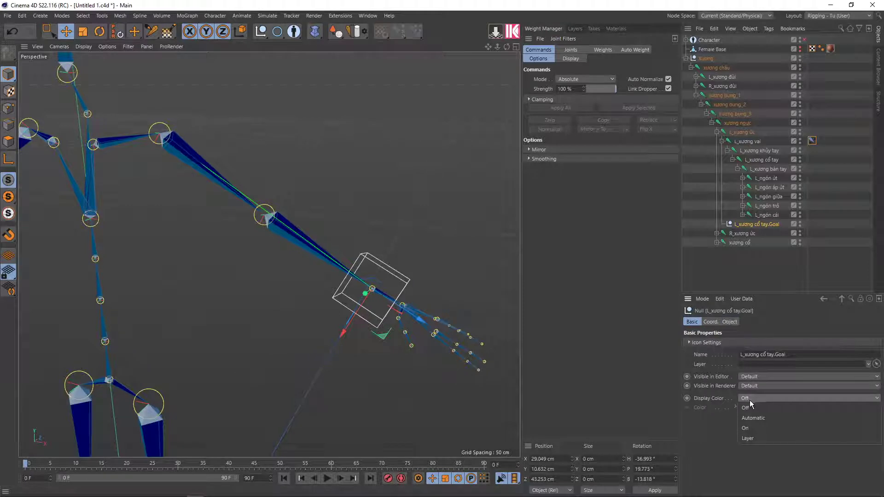
pyautogui.click(746, 427)
pyautogui.keyDown('alt'); pyautogui.moveTo(403, 306); pyautogui.dragTo(394, 272); pyautogui.keyUp('alt')
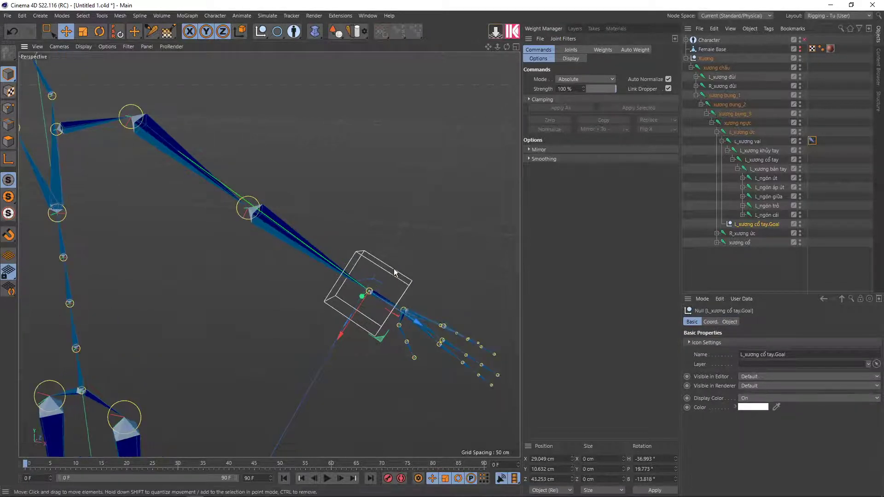
pyautogui.click(425, 228)
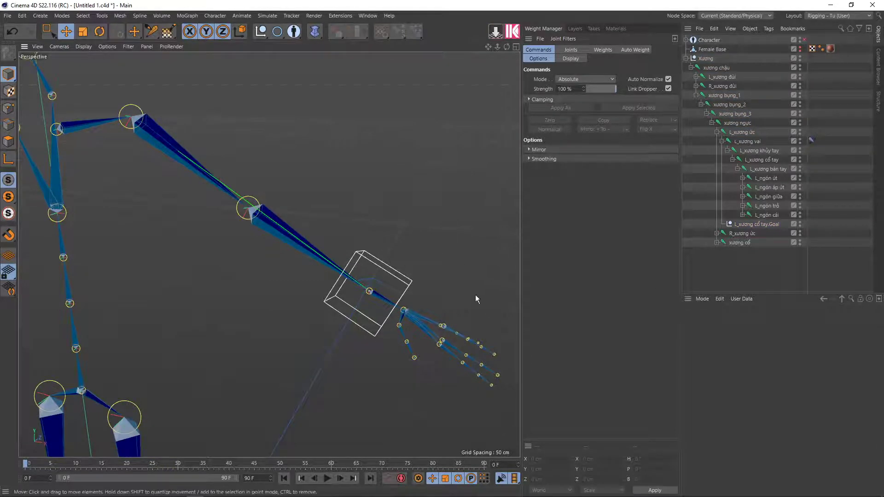
pyautogui.keyDown('alt'); pyautogui.moveTo(476, 298); pyautogui.dragTo(446, 288); pyautogui.keyUp('alt')
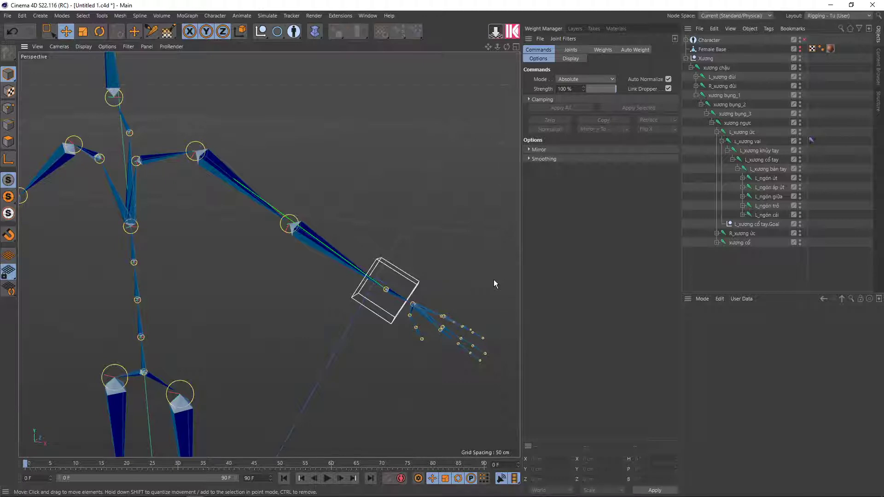
pyautogui.moveTo(461, 308)
pyautogui.keyDown('alt'); pyautogui.mouseDown()
pyautogui.moveTo(473, 280)
pyautogui.moveTo(449, 289)
pyautogui.moveTo(416, 273)
pyautogui.moveTo(448, 289)
pyautogui.mouseUp(); pyautogui.keyUp('alt')
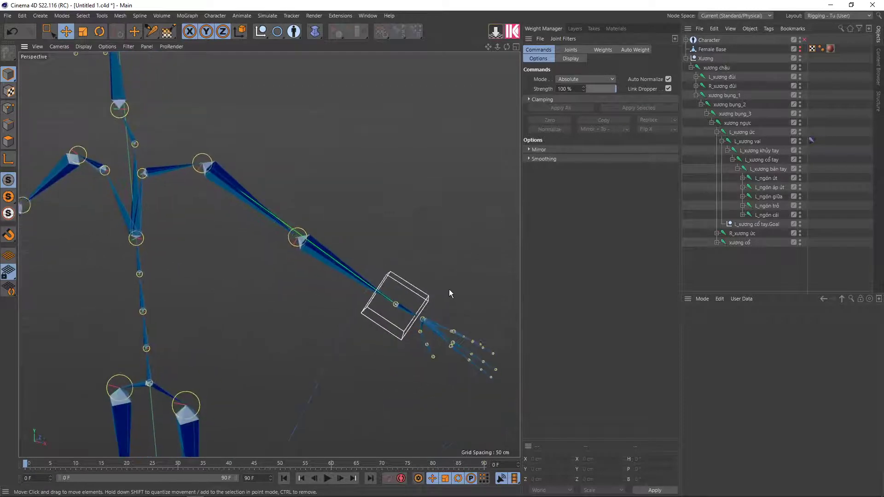
pyautogui.scroll(-1, 449, 293)
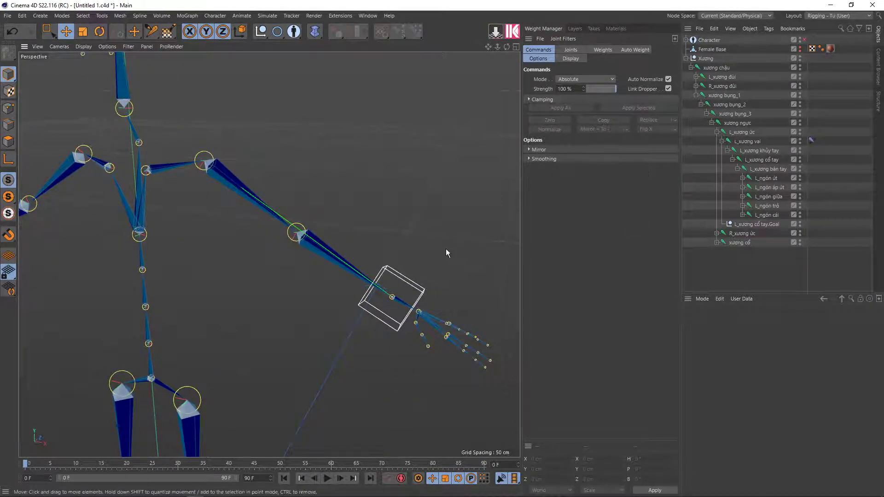
pyautogui.keyDown('alt'); pyautogui.moveTo(445, 249); pyautogui.dragTo(446, 249); pyautogui.keyUp('alt')
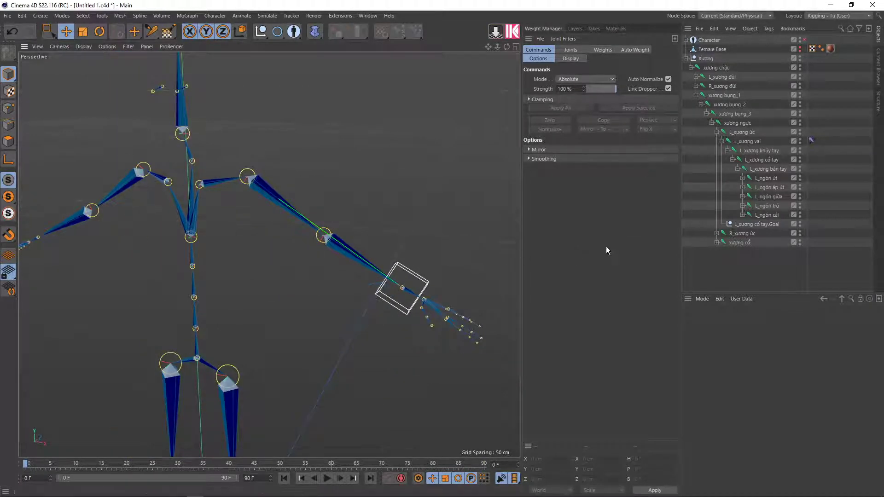
# Add a pole to the left arm's IK tag and select the new L_xương vai.Pole null.
pyautogui.keyDown('alt'); pyautogui.moveTo(511, 242); pyautogui.dragTo(481, 231, button='middle'); pyautogui.keyUp('alt')
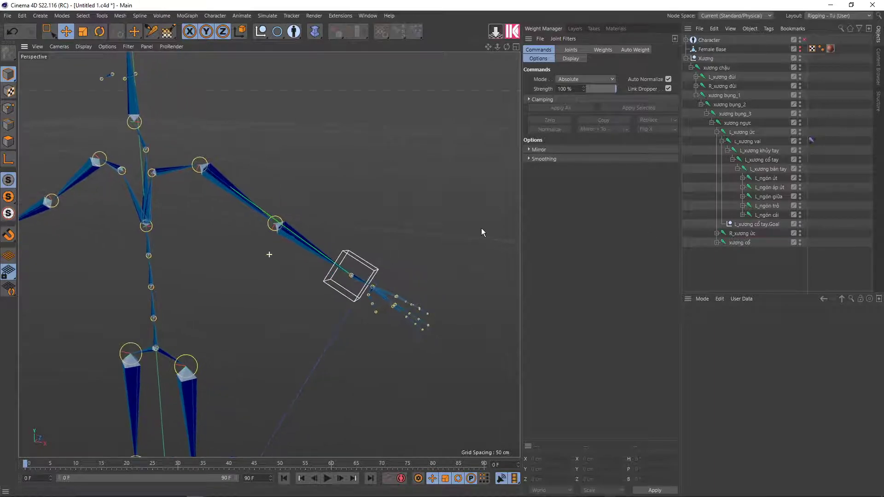
pyautogui.click(811, 139)
pyautogui.moveTo(295, 210)
pyautogui.keyDown('alt'); pyautogui.mouseDown()
pyautogui.moveTo(180, 165)
pyautogui.moveTo(308, 200)
pyautogui.moveTo(264, 233)
pyautogui.mouseUp(); pyautogui.keyUp('alt')
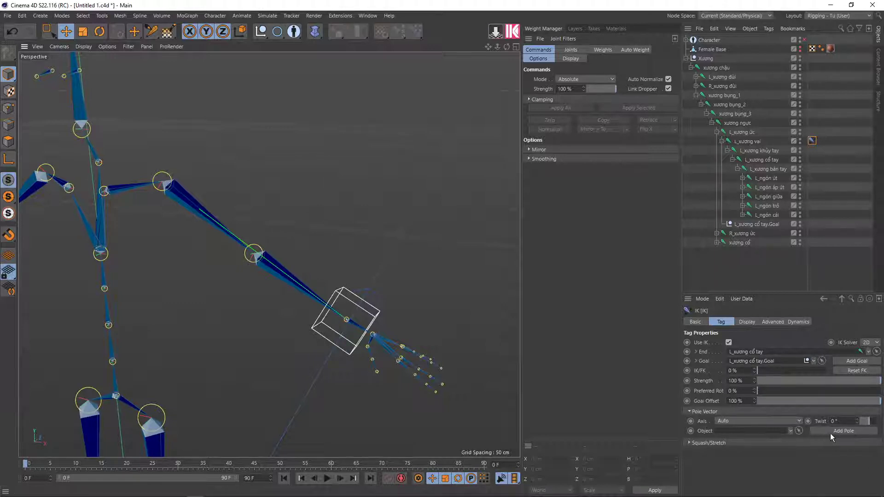
pyautogui.click(841, 431)
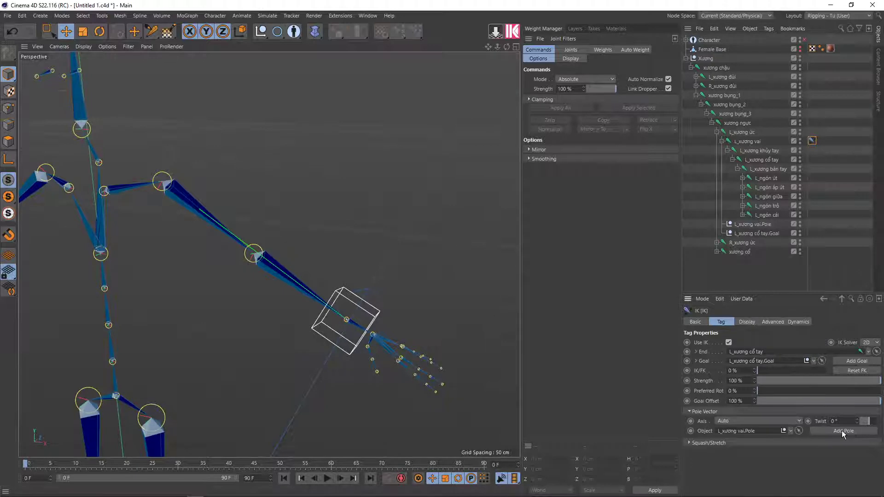
pyautogui.click(758, 233)
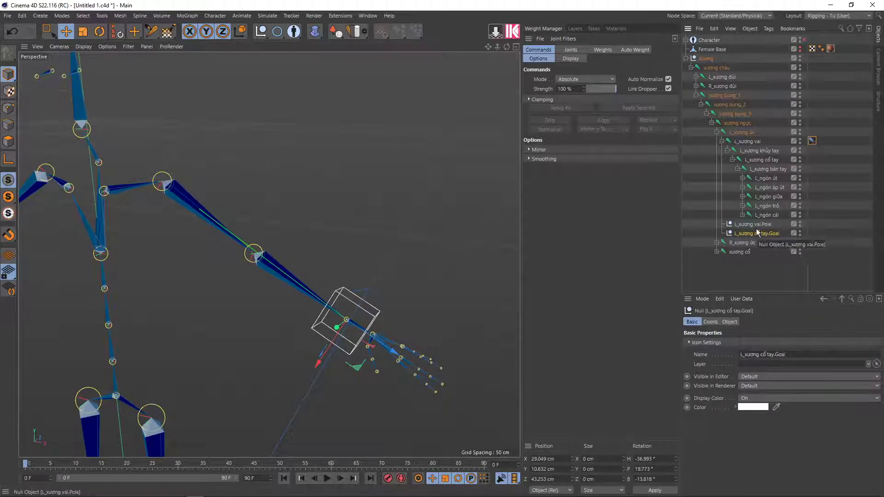
pyautogui.click(753, 225)
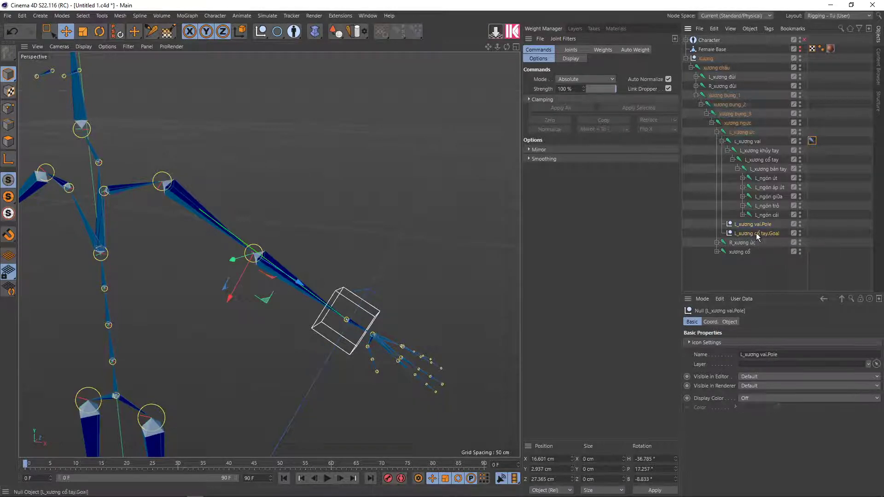
pyautogui.click(757, 235)
pyautogui.keyDown('alt'); pyautogui.moveTo(346, 318); pyautogui.dragTo(336, 323); pyautogui.keyUp('alt')
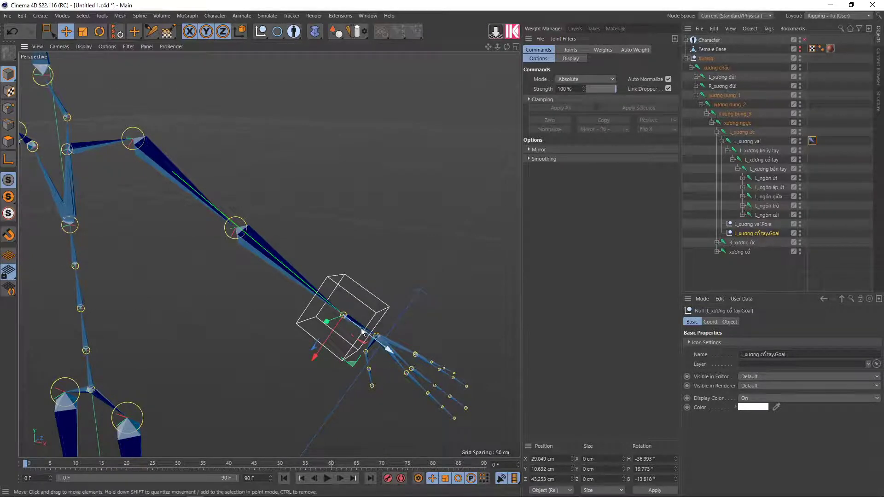
pyautogui.click(754, 226)
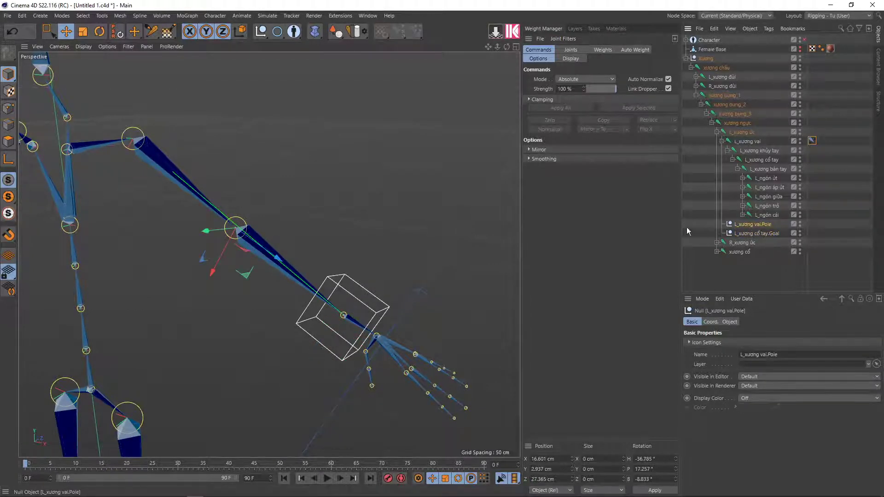
pyautogui.keyDown('alt'); pyautogui.moveTo(152, 263); pyautogui.dragTo(181, 239, button='middle'); pyautogui.keyUp('alt')
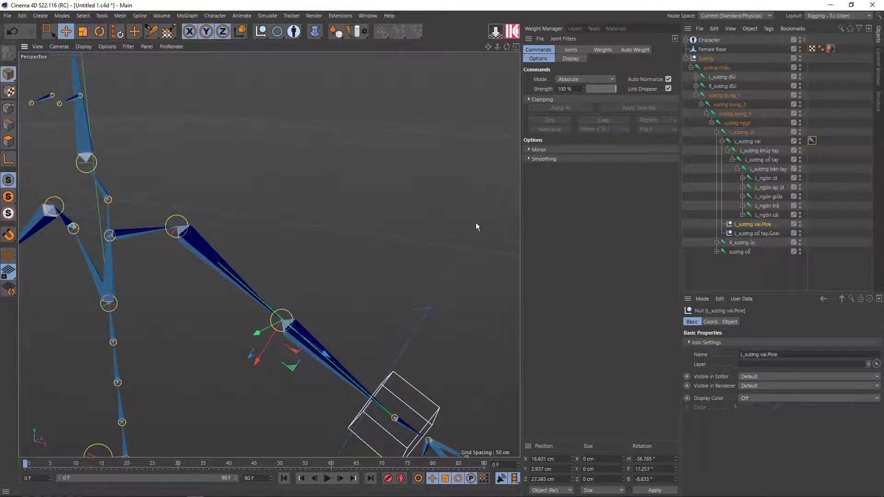
pyautogui.scroll(2, 180, 234)
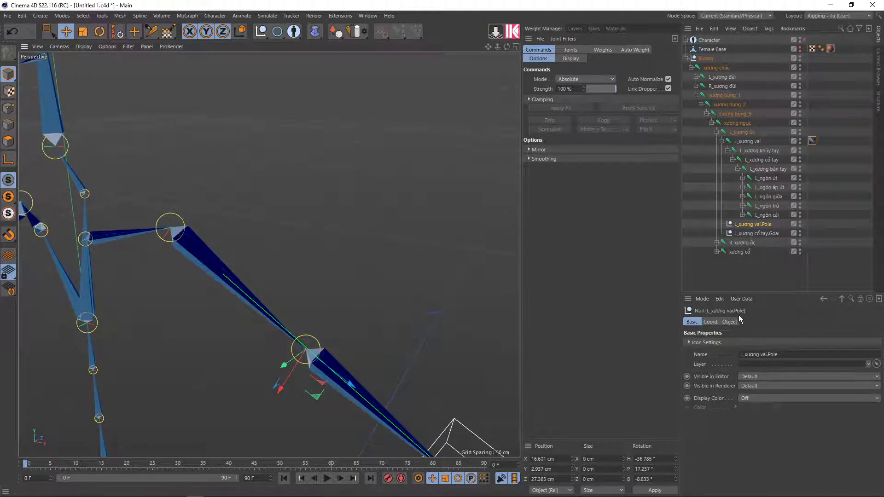
# Display the pole null as a pyramid and pull it out from the elbow.
pyautogui.click(716, 323)
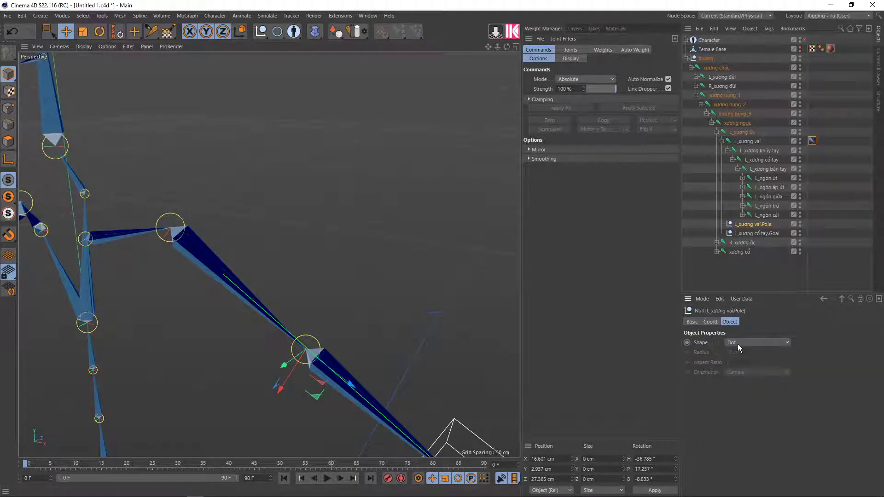
pyautogui.click(738, 344)
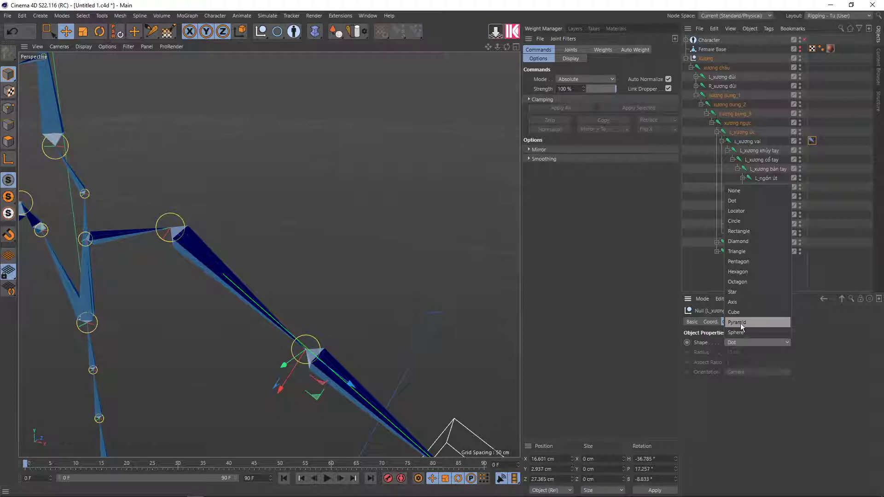
pyautogui.click(742, 323)
pyautogui.scroll(-2, 326, 326)
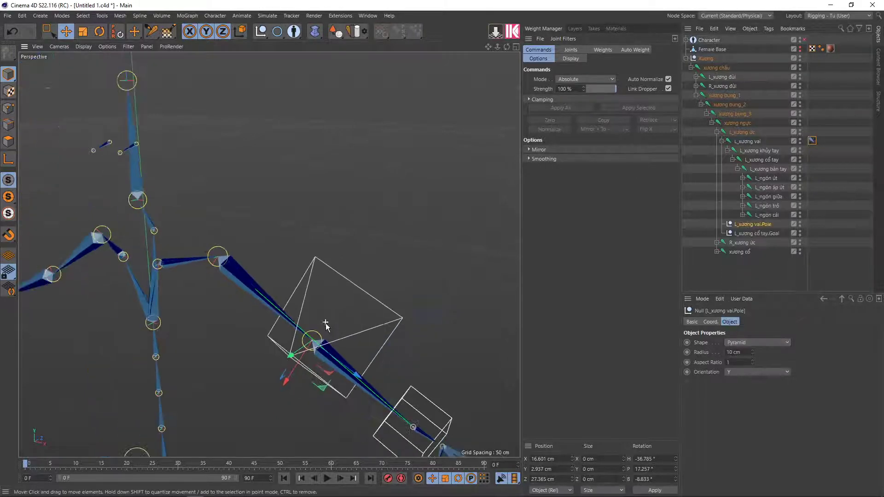
pyautogui.keyDown('alt'); pyautogui.moveTo(347, 337); pyautogui.dragTo(311, 361); pyautogui.keyUp('alt')
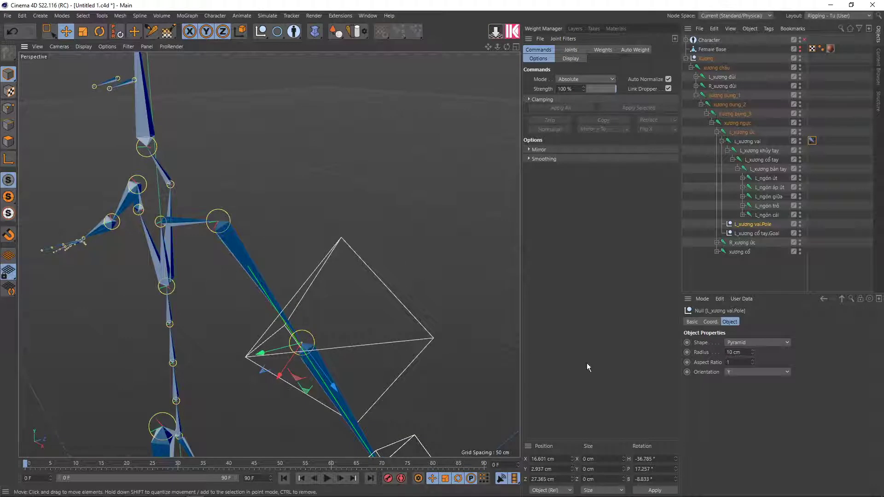
pyautogui.click(710, 322)
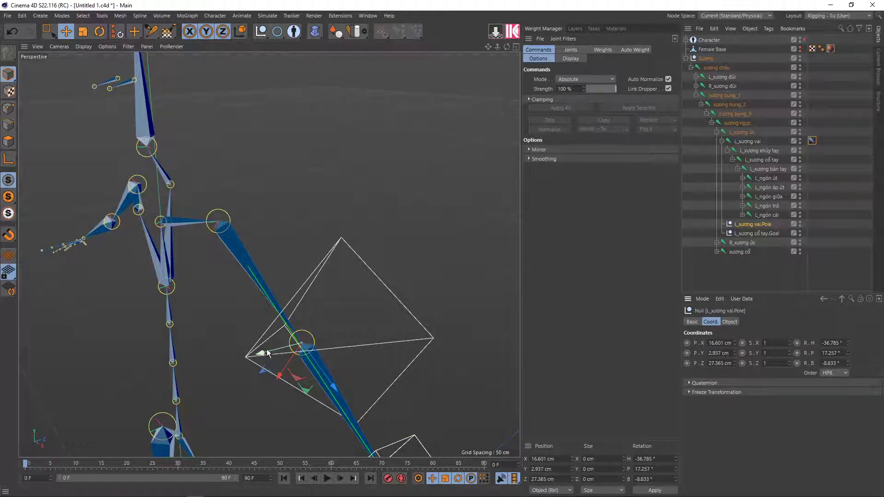
pyautogui.moveTo(267, 355); pyautogui.dragTo(402, 325)
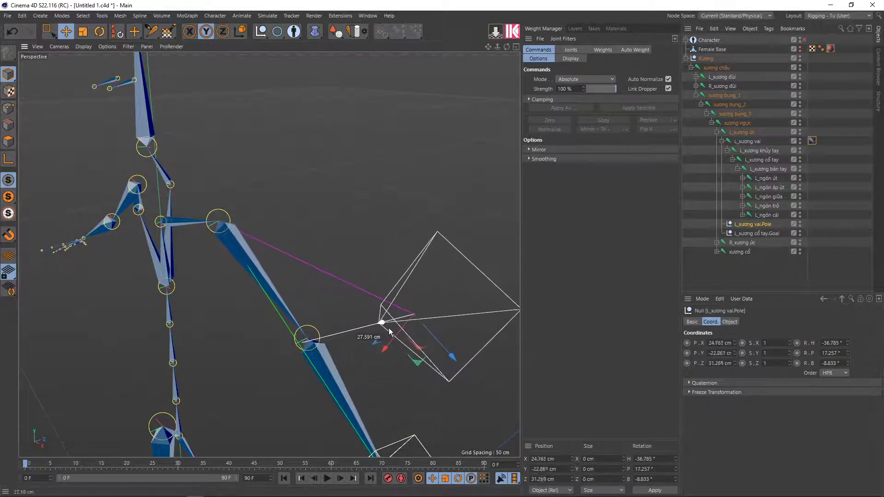
pyautogui.keyDown('alt'); pyautogui.moveTo(402, 325); pyautogui.dragTo(309, 342, button='right'); pyautogui.keyUp('alt')
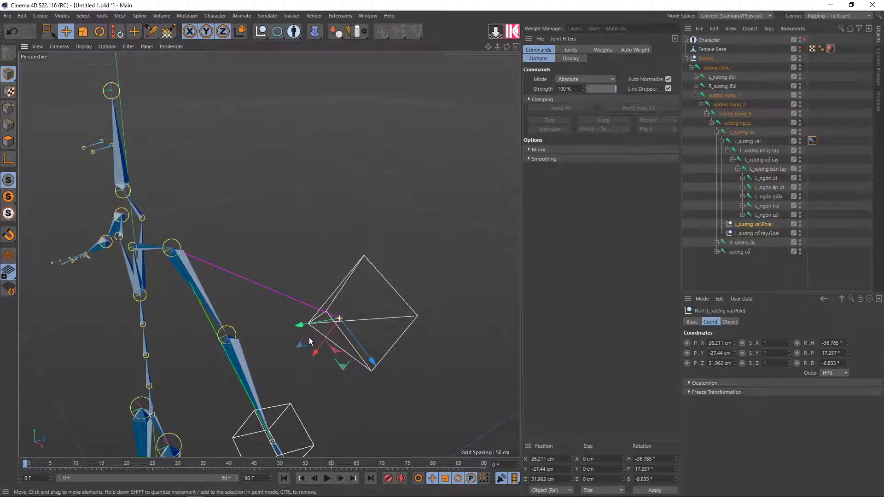
pyautogui.moveTo(309, 342); pyautogui.dragTo(295, 344)
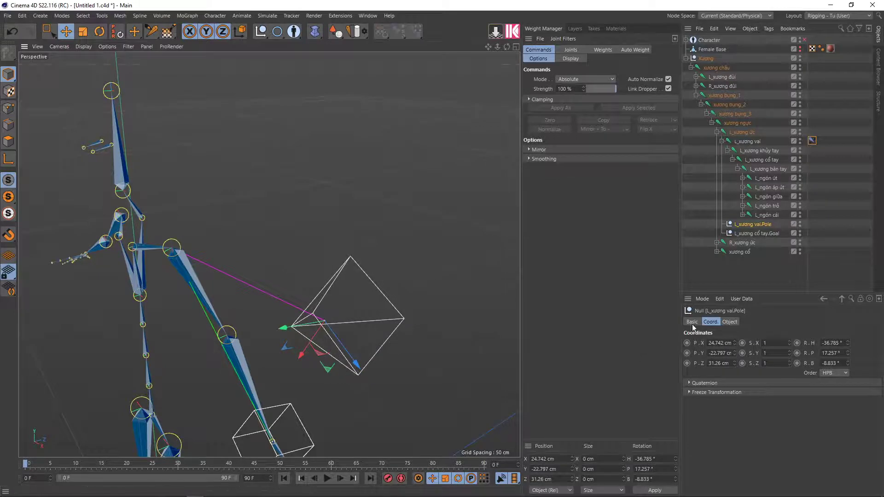
# Set the pyramid pole's radius to 4 cm and shift it further left.
pyautogui.click(725, 323)
pyautogui.moveTo(746, 352); pyautogui.dragTo(702, 351)
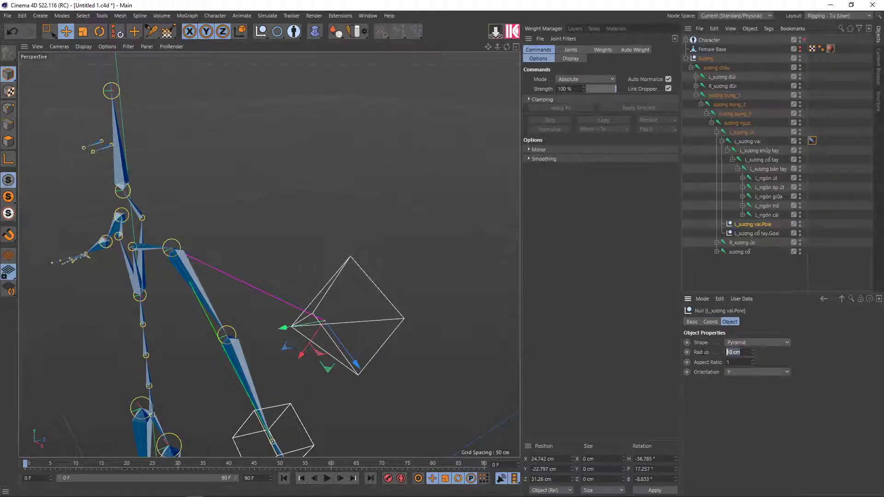
pyautogui.write('4')
pyautogui.press('Return')
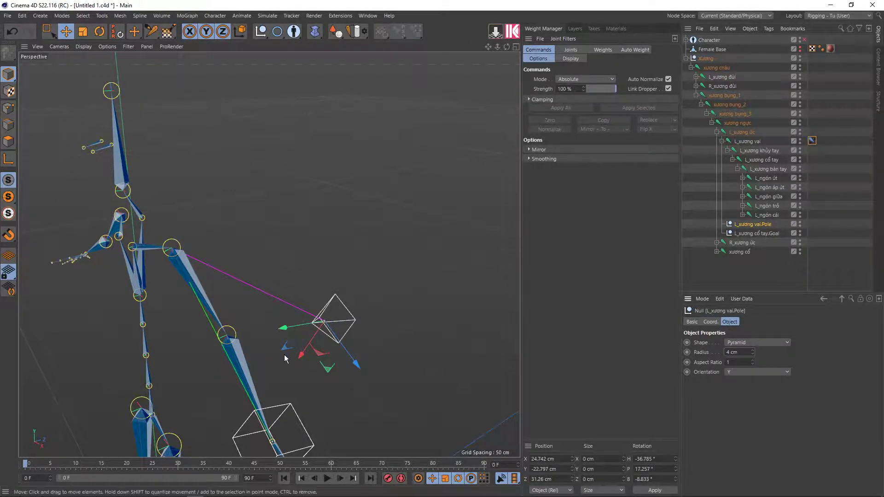
pyautogui.moveTo(368, 365)
pyautogui.keyDown('alt'); pyautogui.mouseDown()
pyautogui.moveTo(257, 341)
pyautogui.moveTo(239, 346)
pyautogui.mouseUp(); pyautogui.keyUp('alt')
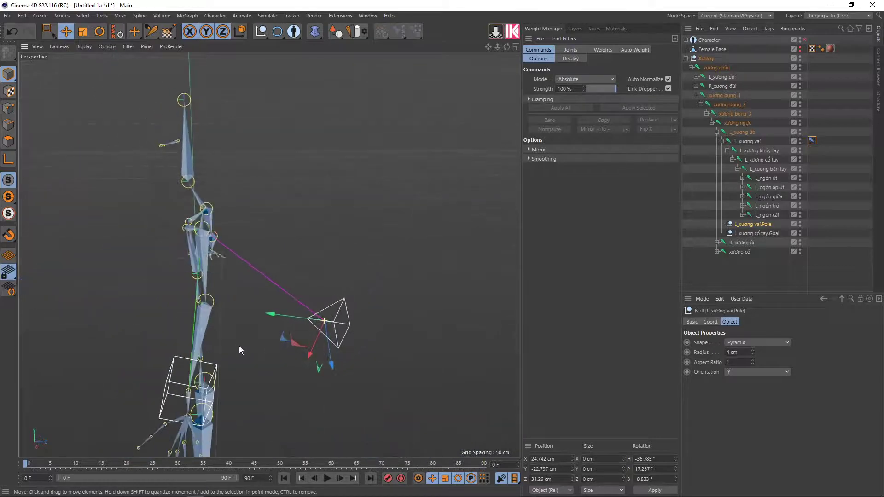
pyautogui.moveTo(273, 317)
pyautogui.mouseDown()
pyautogui.moveTo(253, 314)
pyautogui.moveTo(334, 362)
pyautogui.moveTo(344, 353)
pyautogui.moveTo(307, 341)
pyautogui.mouseUp()
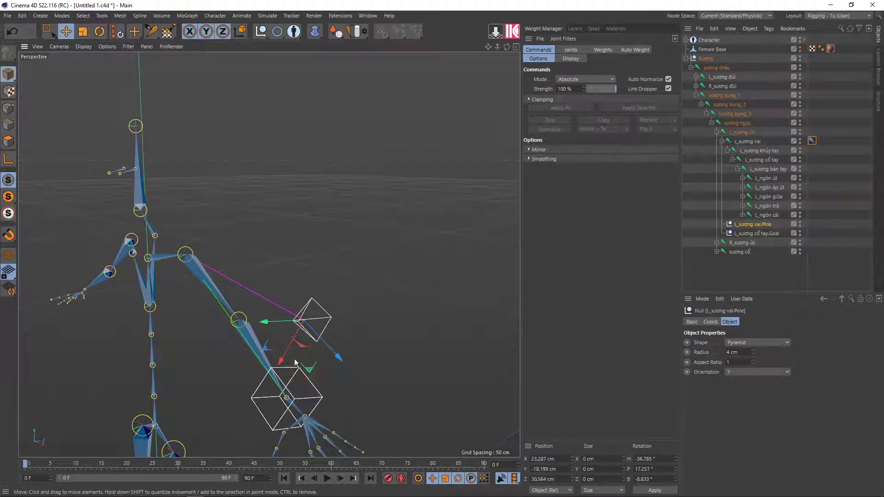
pyautogui.moveTo(295, 362)
pyautogui.keyDown('alt'); pyautogui.mouseDown()
pyautogui.moveTo(358, 341)
pyautogui.moveTo(356, 327)
pyautogui.moveTo(312, 318)
pyautogui.moveTo(314, 271)
pyautogui.mouseUp(); pyautogui.keyUp('alt')
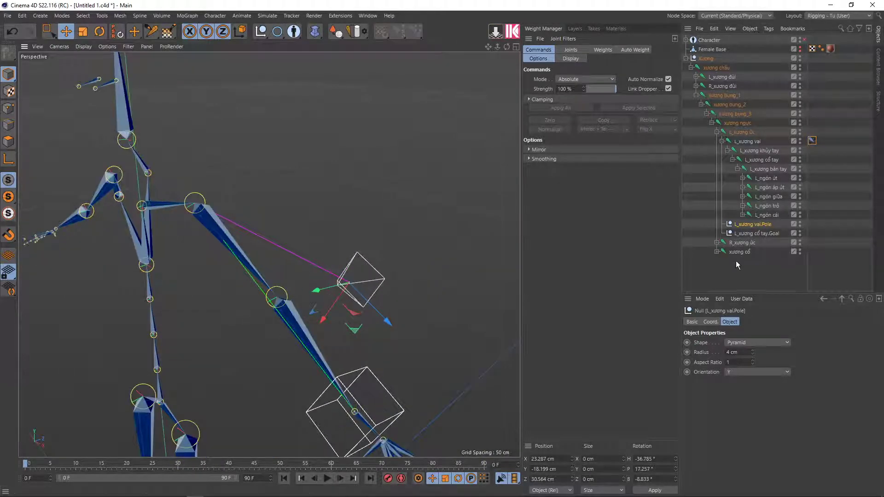
# On the arm IK tag's Display settings, uncheck Handle Line and set Pole Vector to None.
pyautogui.click(811, 140)
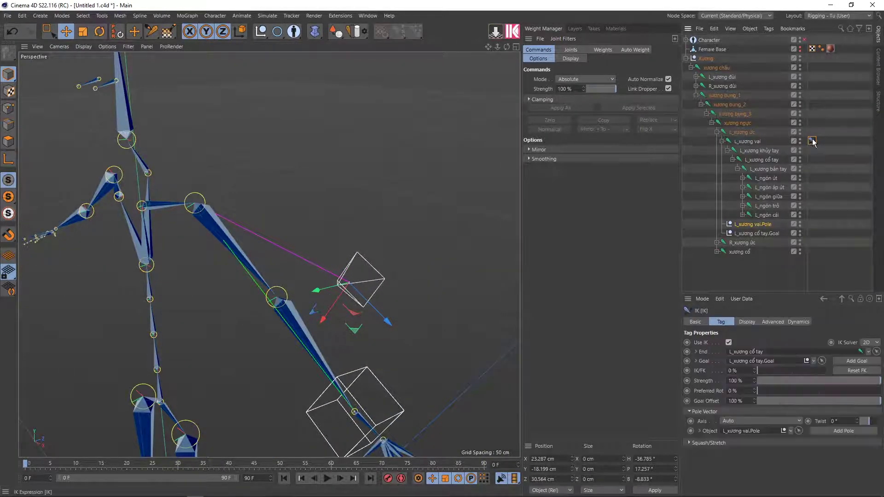
pyautogui.click(746, 322)
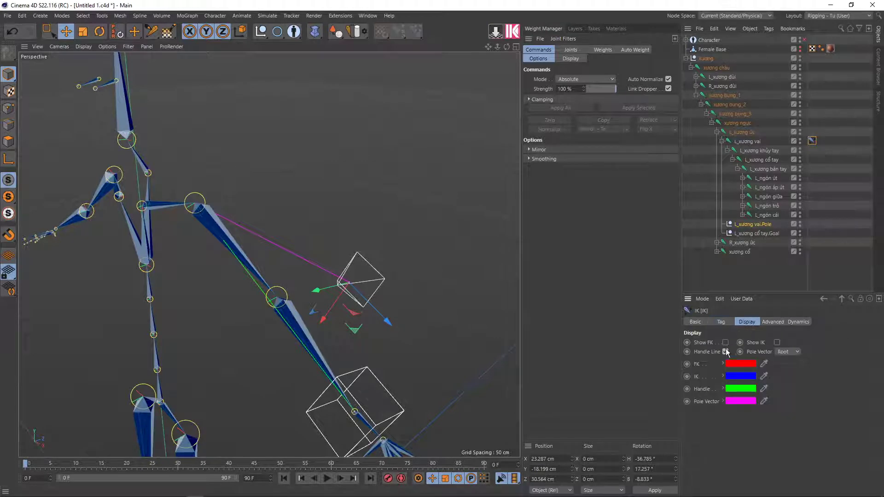
pyautogui.scroll(2, 260, 282)
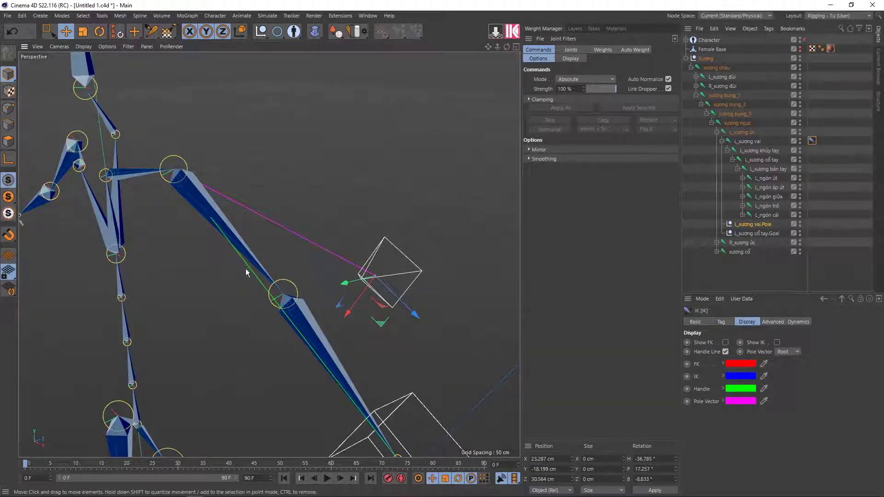
pyautogui.click(725, 351)
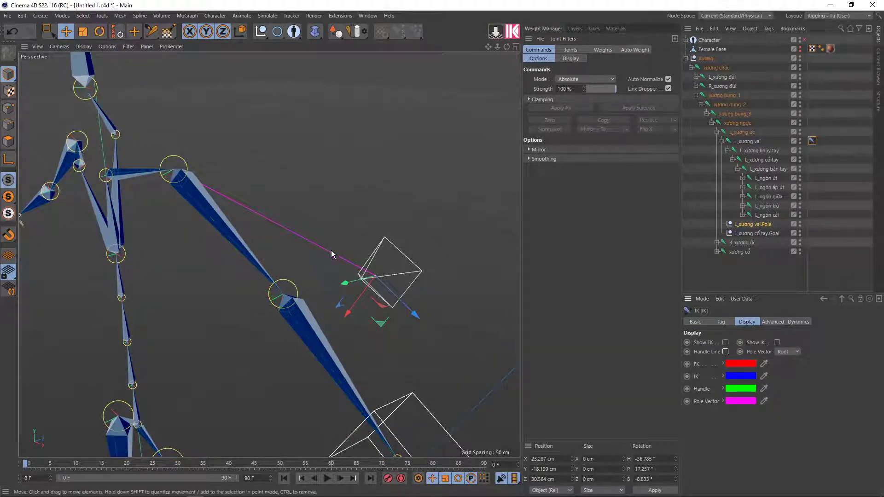
pyautogui.click(790, 353)
pyautogui.click(786, 359)
pyautogui.scroll(-3, 464, 371)
pyautogui.scroll(-2, 414, 309)
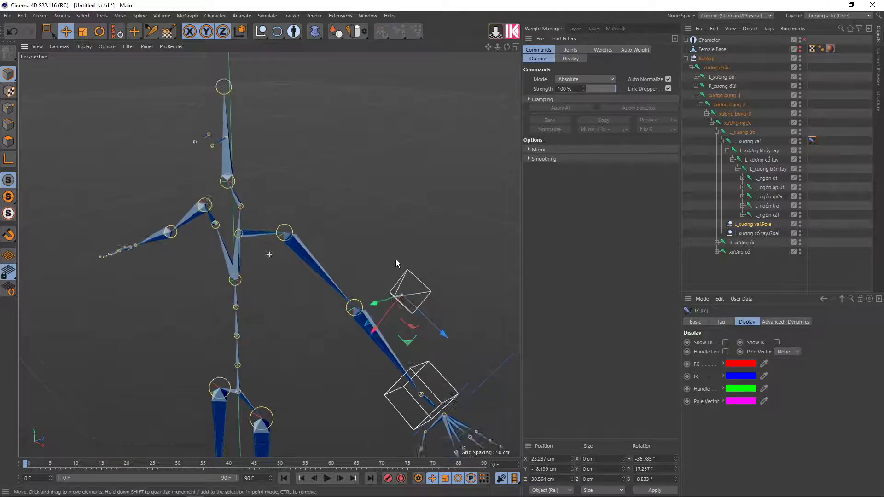
pyautogui.scroll(-2, 396, 259)
pyautogui.scroll(-2, 426, 267)
pyautogui.scroll(1, 416, 286)
# Move the wrist goal cube so the left arm bends toward the body through IK.
pyautogui.click(427, 308)
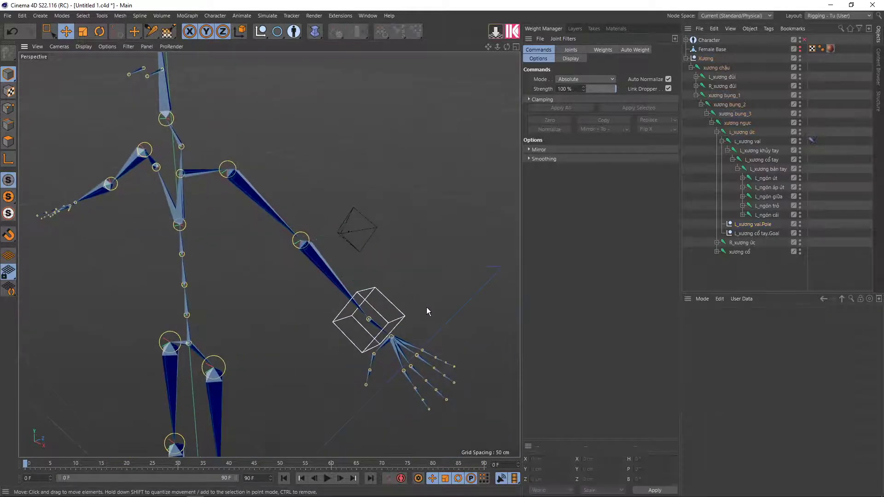
pyautogui.click(400, 322)
pyautogui.moveTo(339, 357)
pyautogui.keyDown('alt'); pyautogui.mouseDown()
pyautogui.moveTo(325, 311)
pyautogui.moveTo(273, 265)
pyautogui.moveTo(336, 360)
pyautogui.mouseUp(); pyautogui.keyUp('alt')
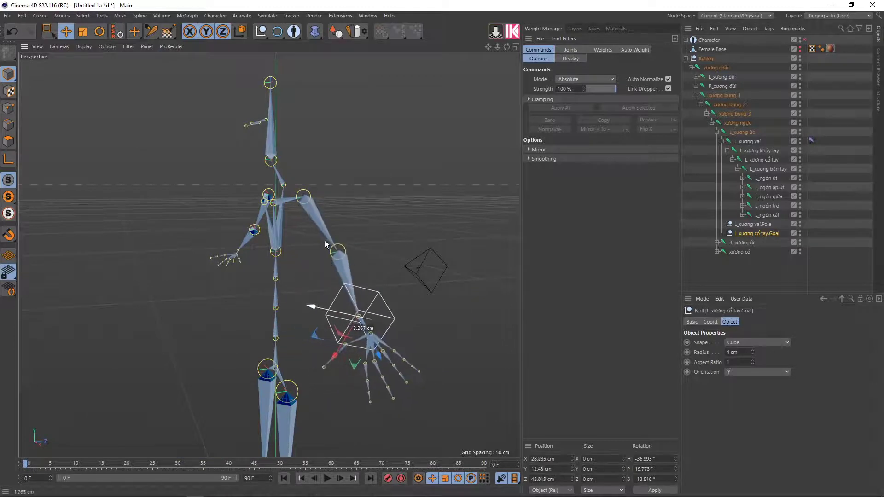
pyautogui.moveTo(316, 311)
pyautogui.mouseDown()
pyautogui.moveTo(256, 291)
pyautogui.moveTo(396, 376)
pyautogui.moveTo(339, 321)
pyautogui.moveTo(224, 371)
pyautogui.mouseUp()
pyautogui.scroll(-3, 181, 322)
pyautogui.moveTo(182, 324)
pyautogui.keyDown('alt'); pyautogui.mouseDown()
pyautogui.moveTo(169, 324)
pyautogui.moveTo(178, 352)
pyautogui.mouseUp(); pyautogui.keyUp('alt')
pyautogui.scroll(3, 221, 368)
pyautogui.scroll(2, 275, 383)
pyautogui.moveTo(275, 386)
pyautogui.keyDown('alt'); pyautogui.mouseDown()
pyautogui.moveTo(302, 321)
pyautogui.moveTo(366, 290)
pyautogui.mouseUp(); pyautogui.keyUp('alt')
pyautogui.click(356, 290)
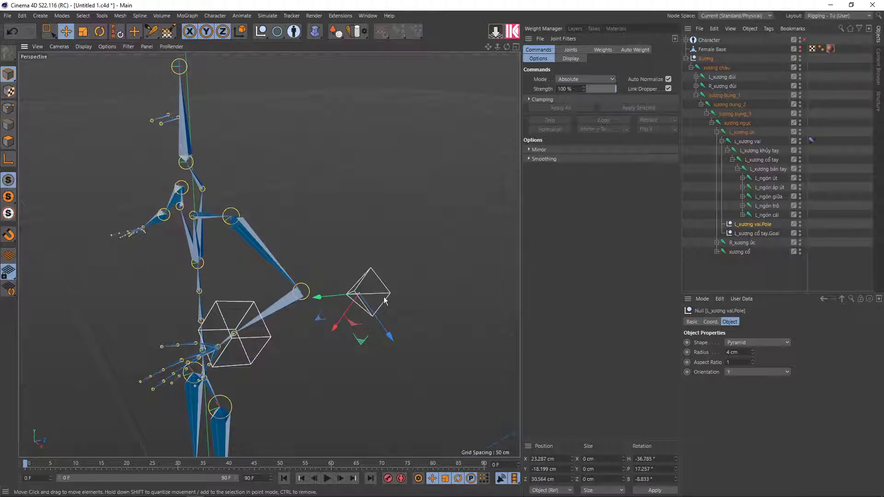
# Turn on the pyramid pole null's Display Color.
pyautogui.click(691, 322)
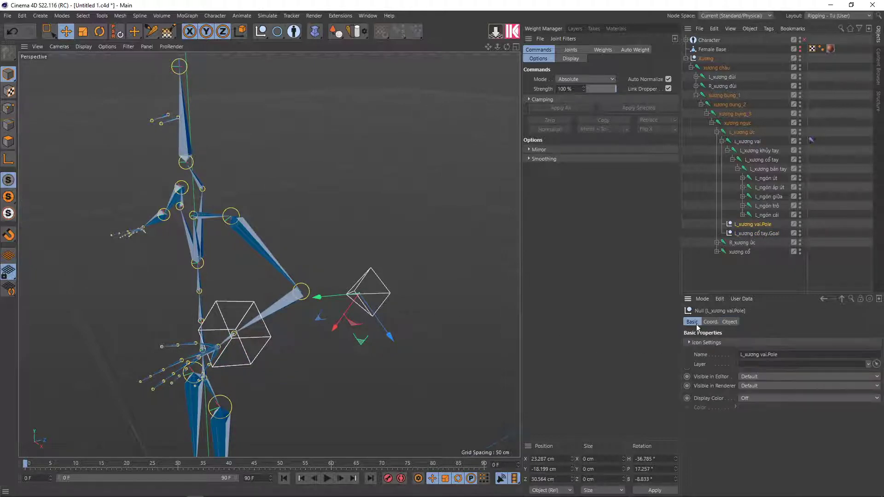
pyautogui.click(747, 398)
pyautogui.click(745, 428)
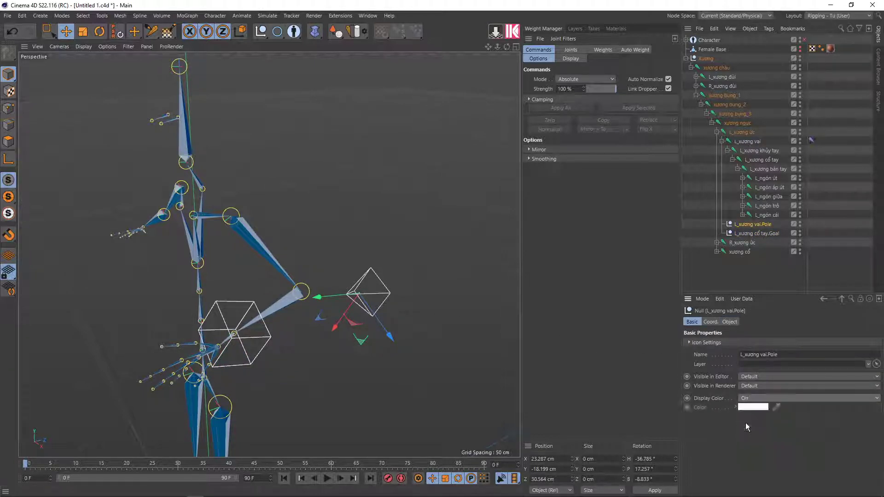
pyautogui.keyDown('alt'); pyautogui.moveTo(407, 308); pyautogui.dragTo(416, 307); pyautogui.keyUp('alt')
pyautogui.click(415, 307)
pyautogui.click(355, 294)
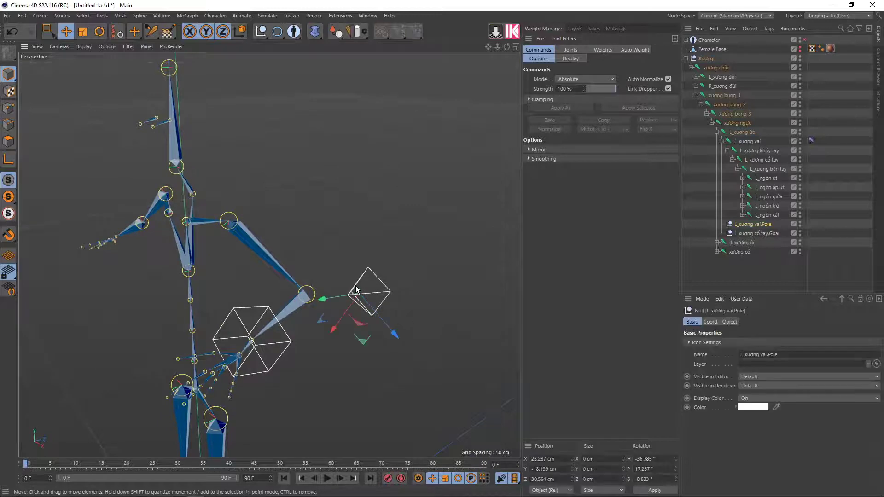
pyautogui.moveTo(364, 341)
pyautogui.keyDown('alt'); pyautogui.mouseDown()
pyautogui.moveTo(347, 318)
pyautogui.moveTo(314, 192)
pyautogui.moveTo(299, 348)
pyautogui.mouseUp(); pyautogui.keyUp('alt')
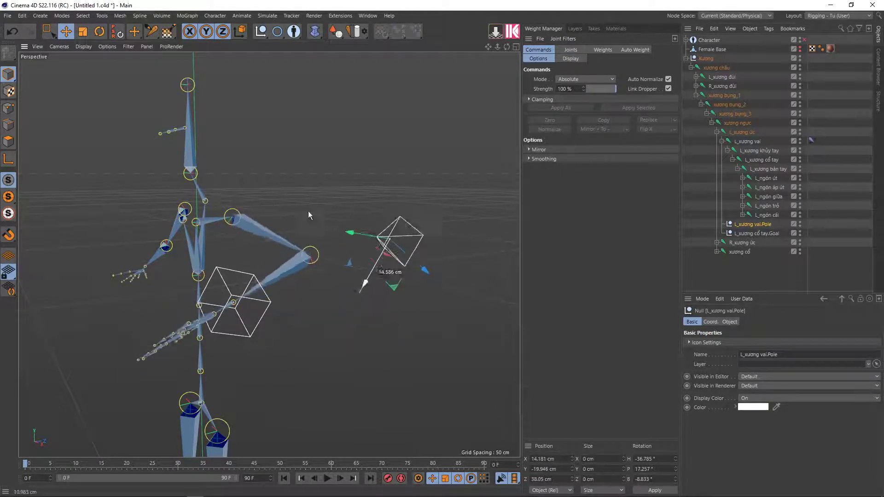
# Undo the arm's test pose twice and switch the L_xương vai.Pole Display Color back on.
pyautogui.hotkey('ctrl', 'z')
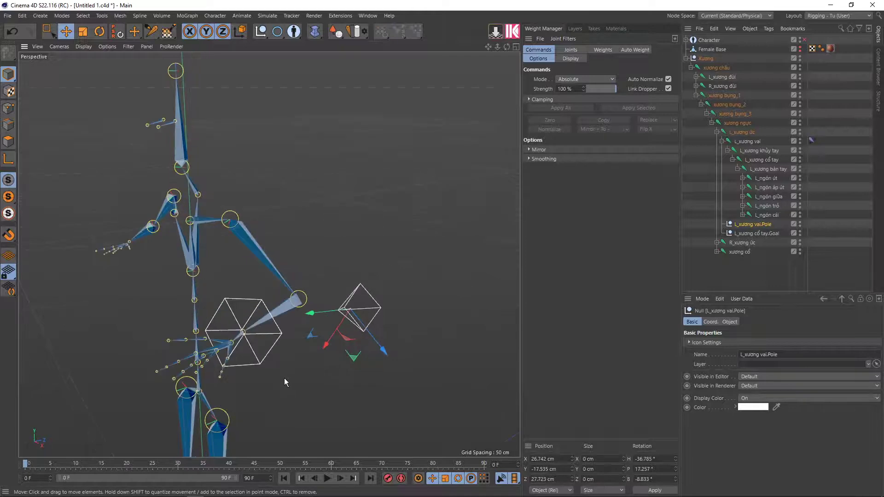
pyautogui.hotkey('ctrl', 'z')
pyautogui.hotkey('ctrl', 'z')
pyautogui.hotkey('ctrl', 'z')
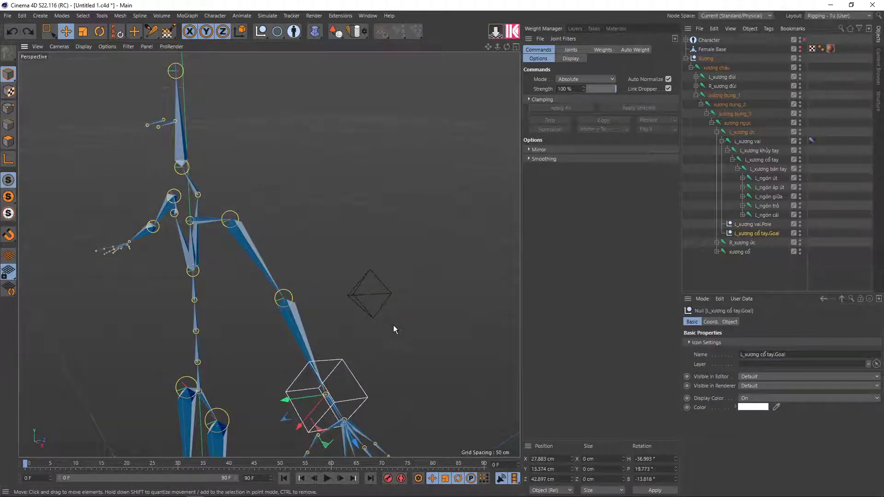
pyautogui.click(371, 291)
pyautogui.keyDown('alt'); pyautogui.moveTo(393, 336); pyautogui.dragTo(403, 339); pyautogui.keyUp('alt')
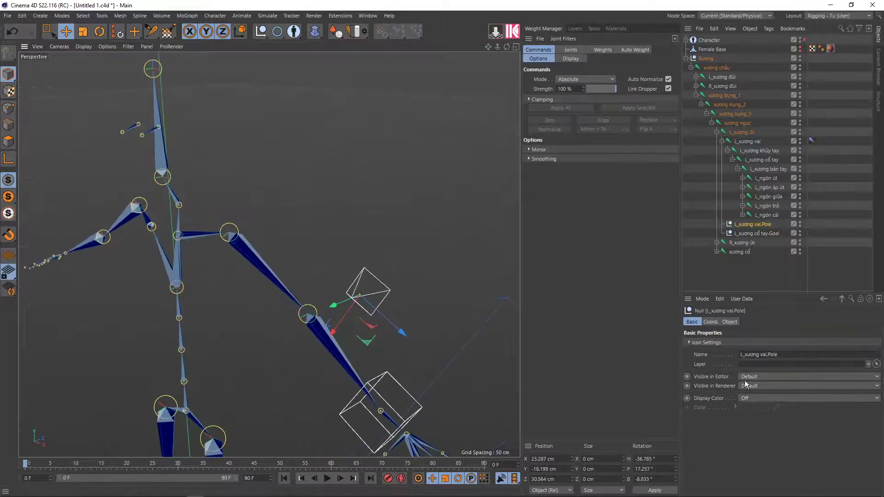
pyautogui.click(746, 398)
pyautogui.click(747, 428)
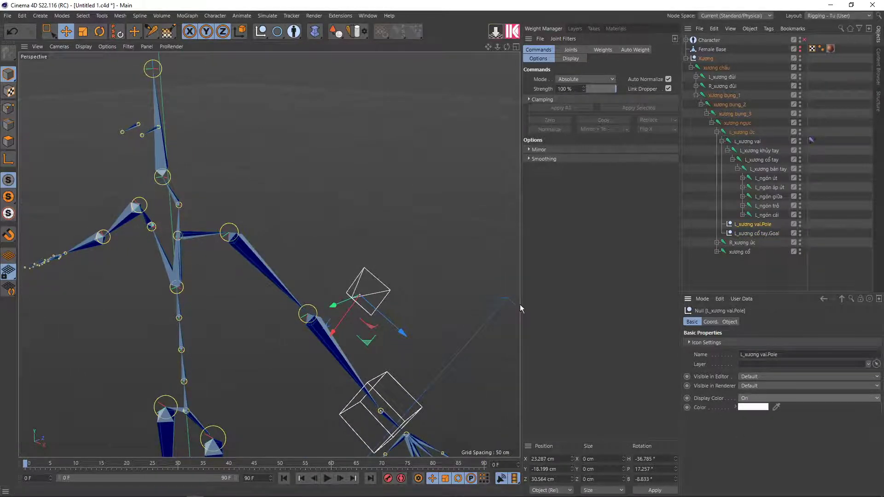
pyautogui.click(407, 327)
pyautogui.moveTo(407, 328)
pyautogui.keyDown('alt'); pyautogui.mouseDown()
pyautogui.moveTo(434, 316)
pyautogui.moveTo(382, 315)
pyautogui.mouseUp(); pyautogui.keyUp('alt')
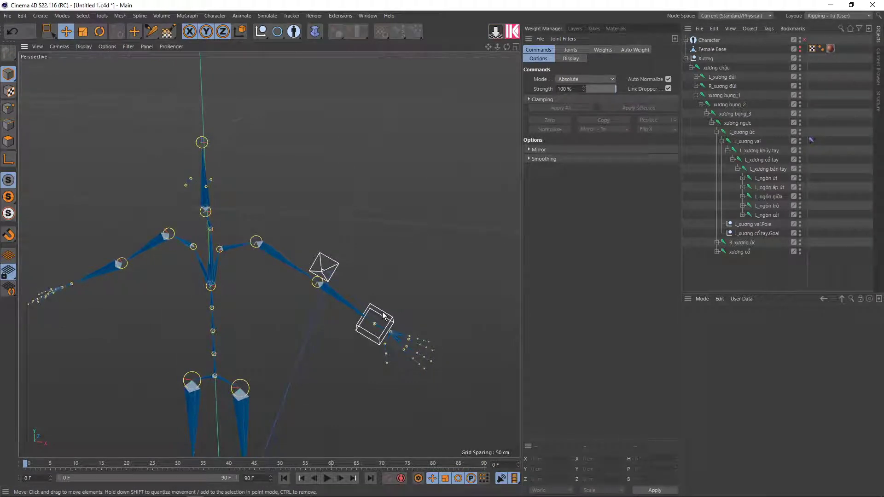
# Tear the joint tools off into a floating palette and activate the Mirror Tool.
pyautogui.keyDown('alt'); pyautogui.moveTo(383, 314); pyautogui.dragTo(380, 270); pyautogui.keyUp('alt')
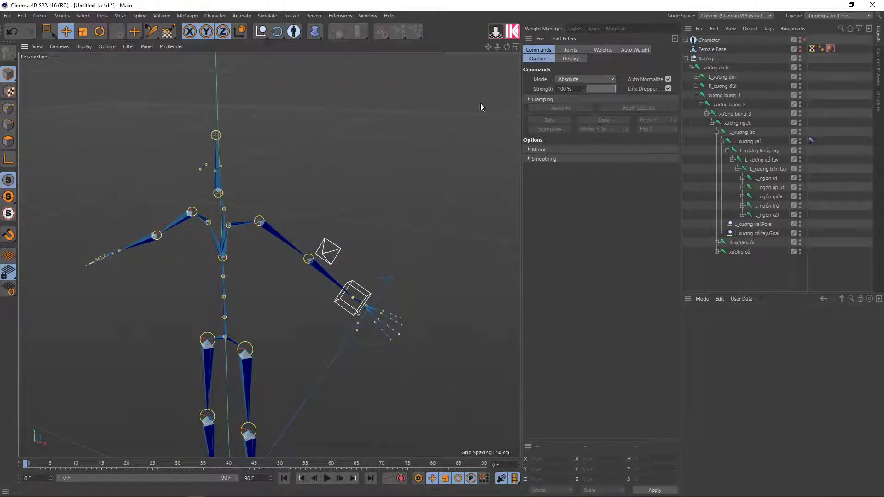
pyautogui.click(211, 15)
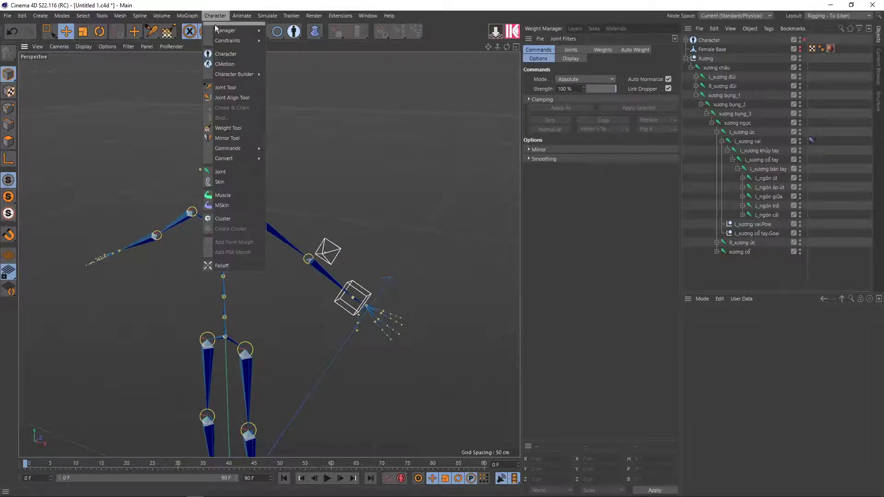
pyautogui.click(225, 87)
pyautogui.click(151, 31)
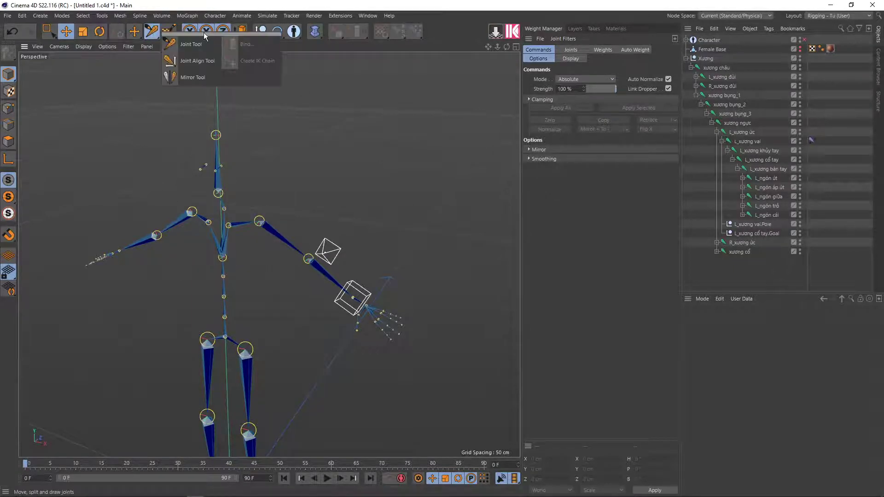
pyautogui.moveTo(203, 32); pyautogui.dragTo(443, 57)
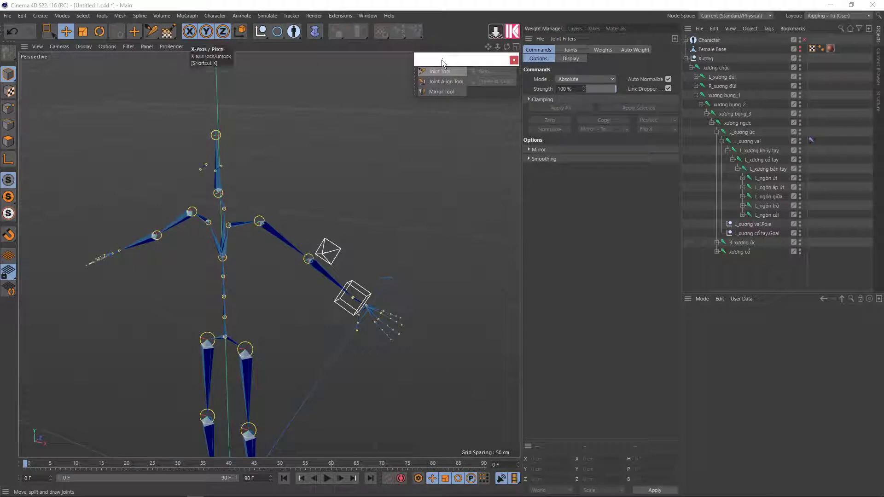
pyautogui.click(442, 93)
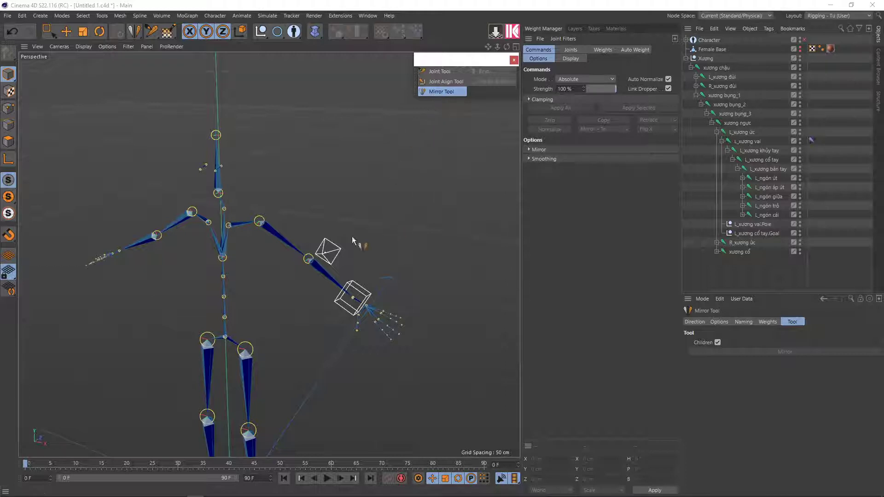
# Zoom and pan the view to centre the skeleton's legs.
pyautogui.scroll(2, 332, 282)
pyautogui.scroll(2, 333, 282)
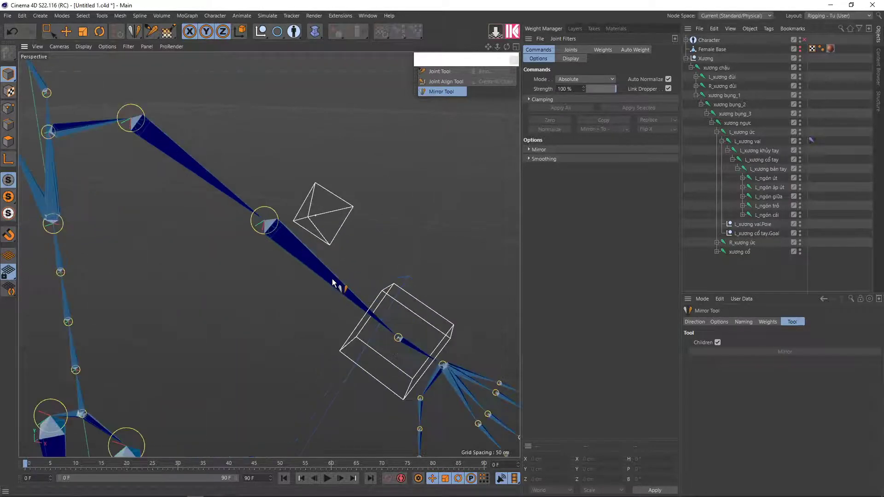
pyautogui.scroll(2, 332, 282)
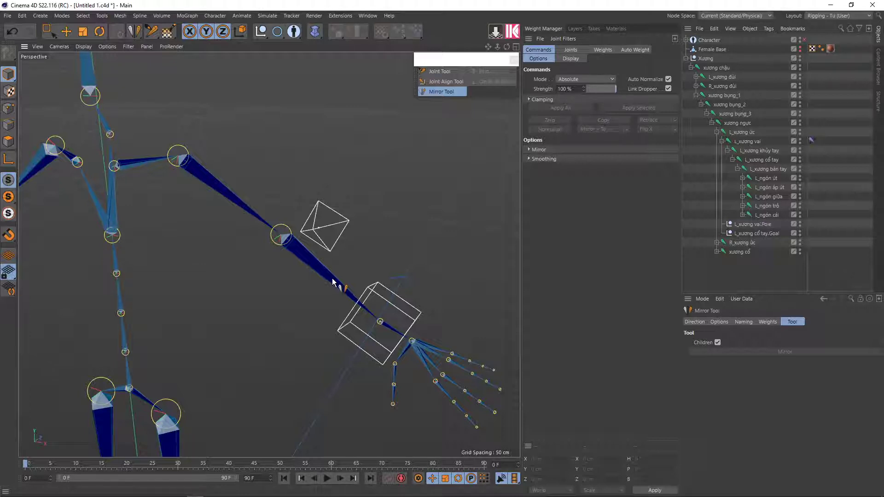
pyautogui.scroll(-2, 332, 282)
pyautogui.scroll(-2, 315, 276)
pyautogui.keyDown('alt'); pyautogui.moveTo(291, 237); pyautogui.dragTo(157, 195, button='middle'); pyautogui.keyUp('alt')
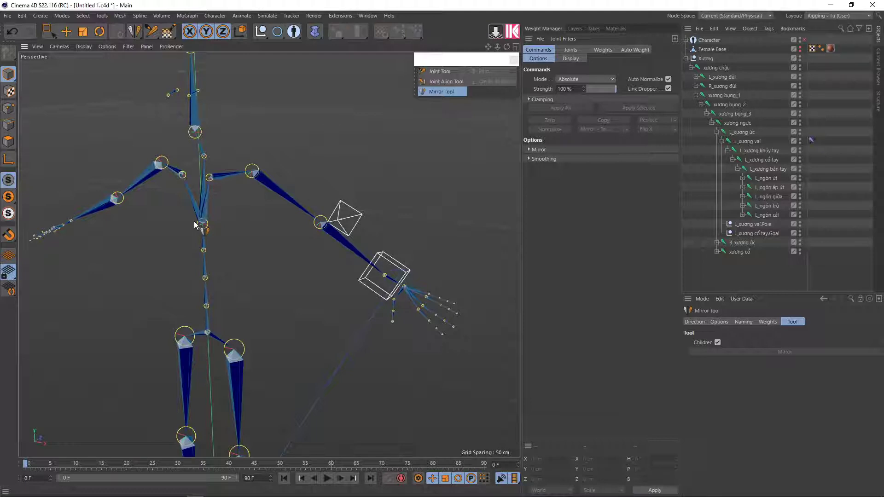
pyautogui.keyDown('alt'); pyautogui.moveTo(324, 256); pyautogui.dragTo(290, 81, button='middle'); pyautogui.keyUp('alt')
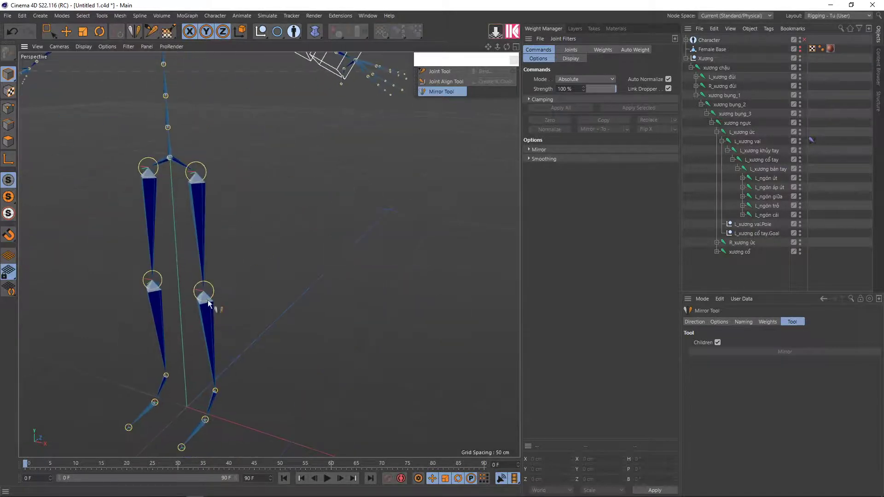
pyautogui.moveTo(205, 255)
pyautogui.keyDown('alt'); pyautogui.mouseDown(button='middle')
pyautogui.moveTo(221, 325)
pyautogui.moveTo(258, 302)
pyautogui.mouseUp(button='middle'); pyautogui.keyUp('alt')
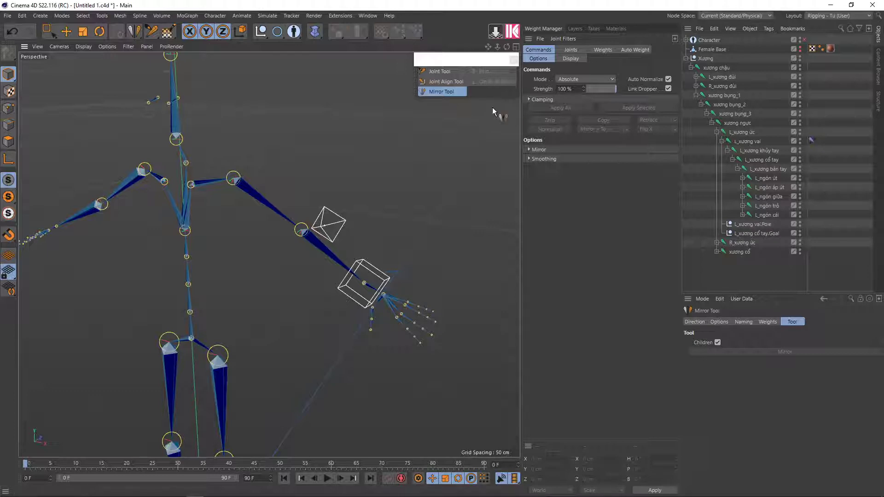
# Mirror L_xương vai.Pole and L_xương cổ tay.Goal to the right side, renaming L to R.
pyautogui.click(746, 225)
pyautogui.keyDown('ctrl'); pyautogui.click(747, 234); pyautogui.keyUp('ctrl')
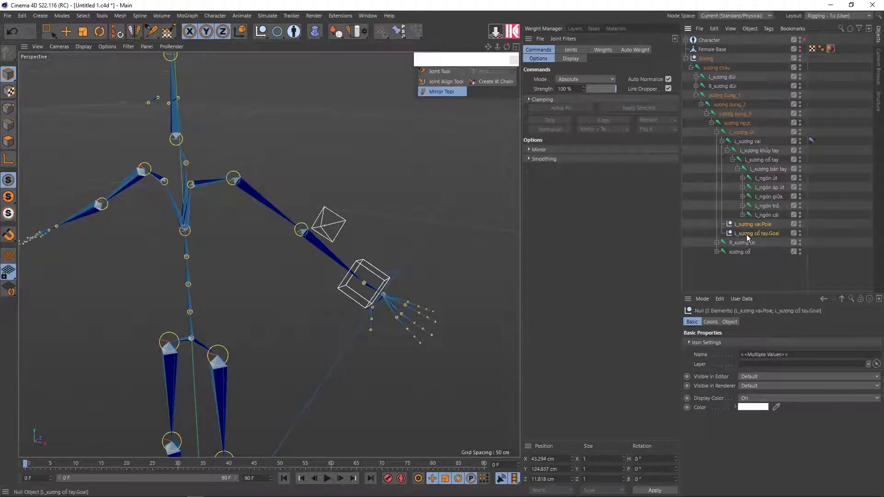
pyautogui.click(440, 94)
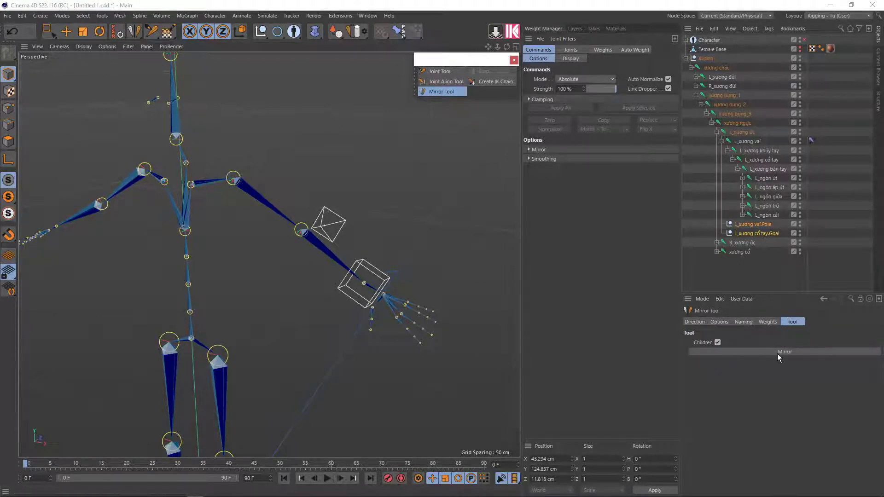
pyautogui.click(703, 321)
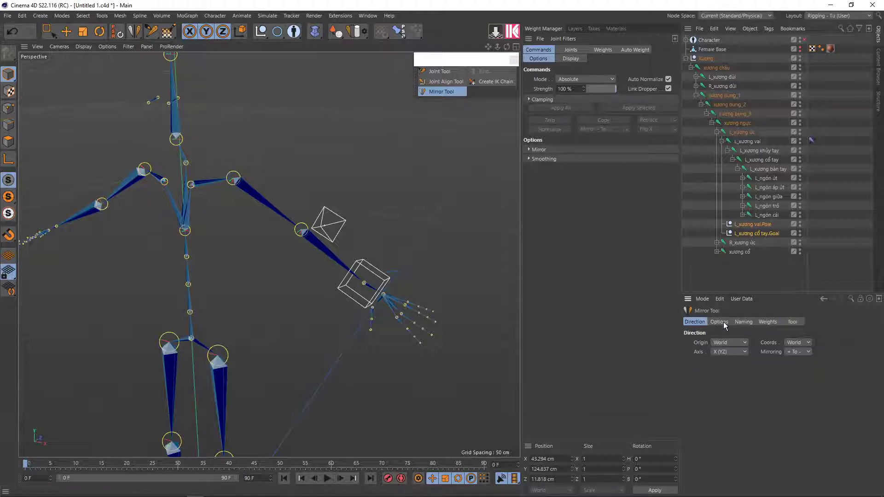
pyautogui.click(725, 322)
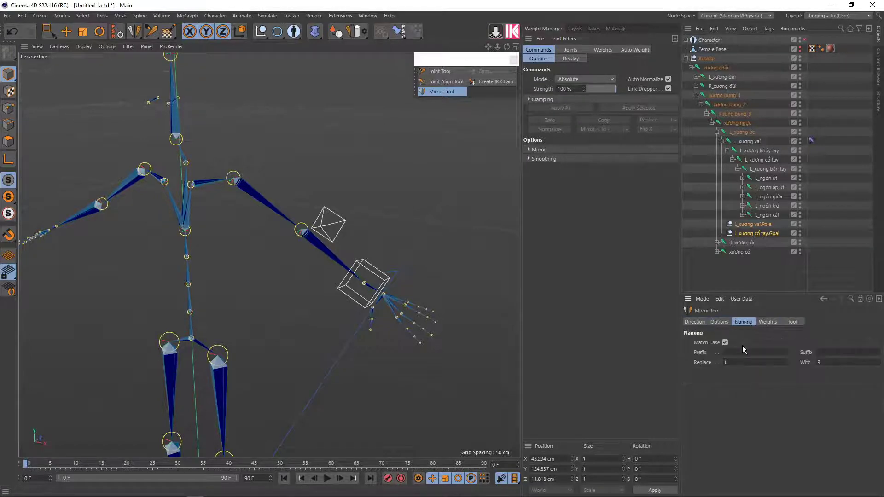
pyautogui.click(765, 322)
pyautogui.click(795, 322)
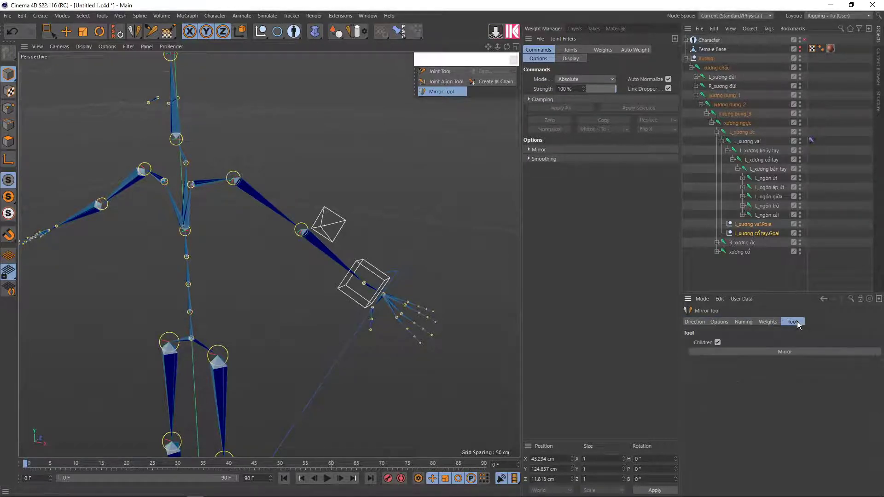
pyautogui.click(781, 352)
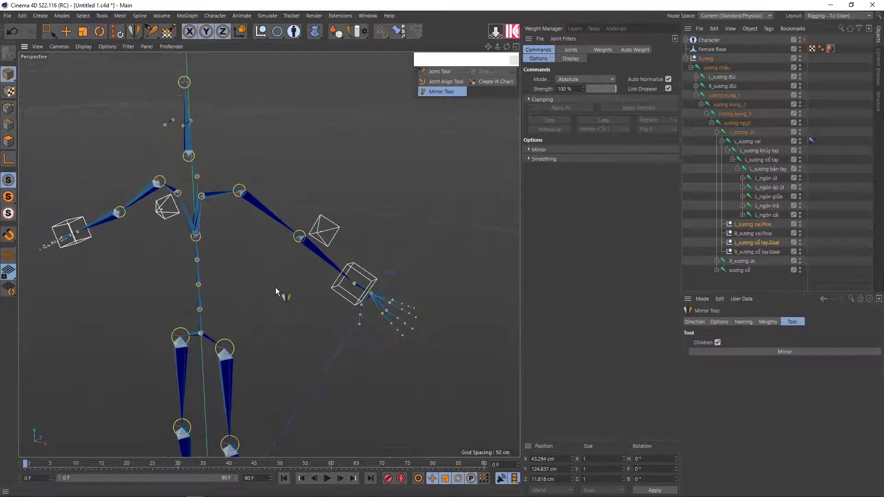
pyautogui.moveTo(282, 295)
pyautogui.keyDown('alt'); pyautogui.mouseDown()
pyautogui.moveTo(385, 318)
pyautogui.moveTo(331, 290)
pyautogui.mouseUp(); pyautogui.keyUp('alt')
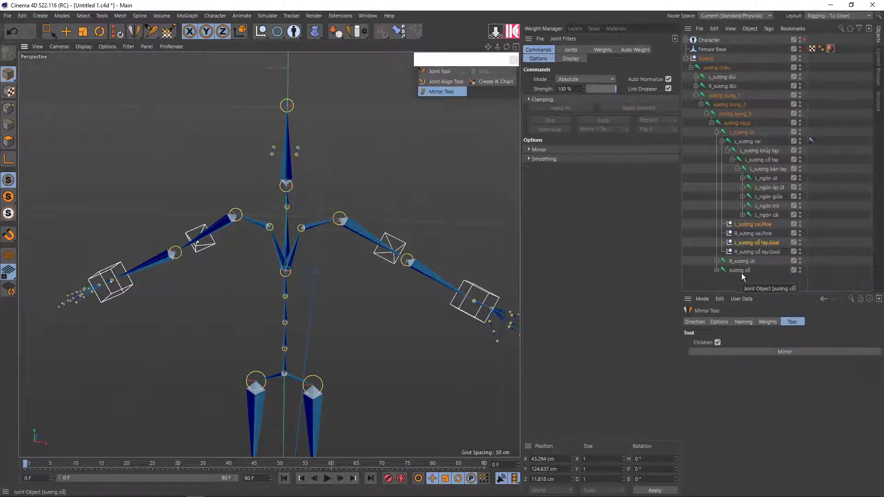
# Collapse the L_xương ức branch and expand R_xương ức to show the mirrored joints.
pyautogui.click(740, 133)
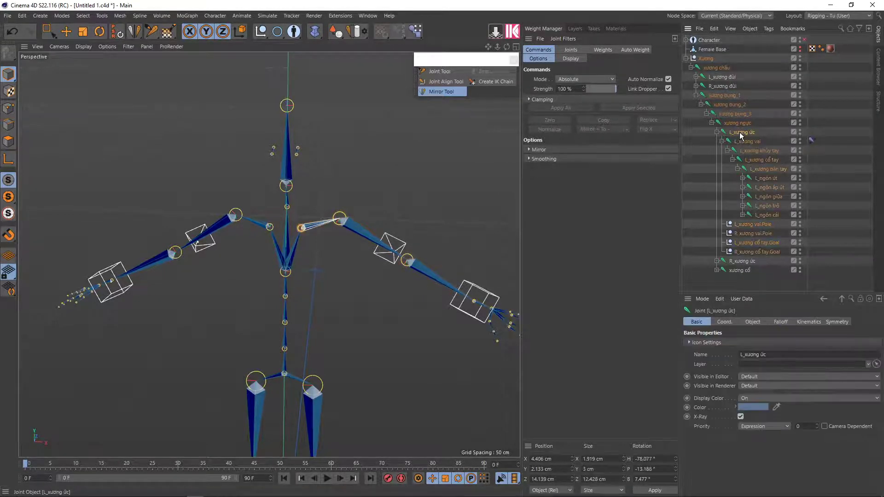
pyautogui.click(717, 132)
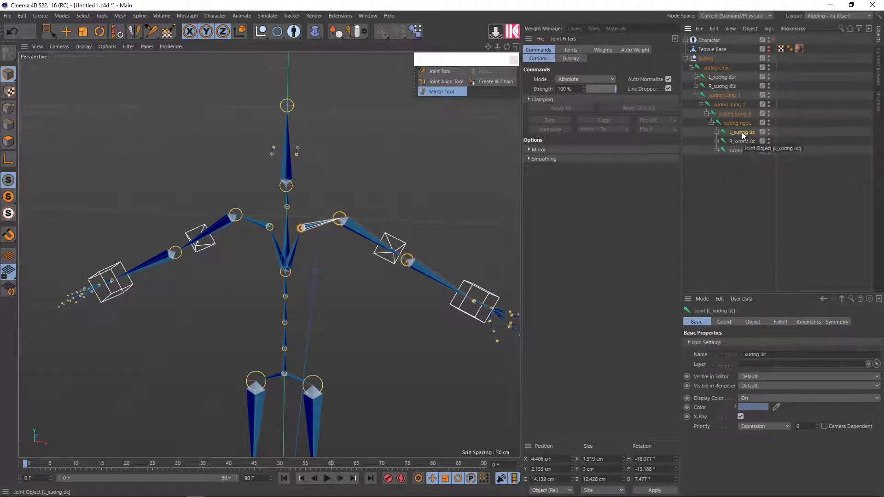
pyautogui.click(744, 142)
pyautogui.click(716, 140)
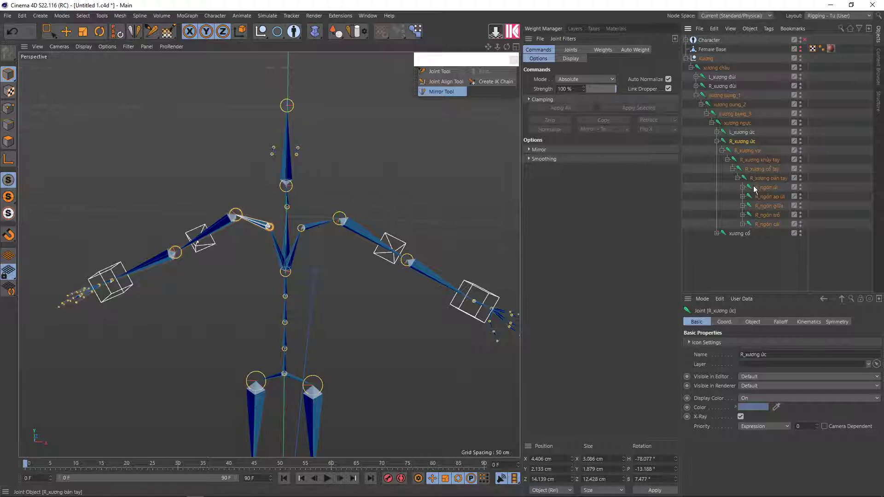
# Orbit the viewport around the skeleton to inspect both arms and the leg ends.
pyautogui.keyDown('alt'); pyautogui.moveTo(460, 210); pyautogui.dragTo(305, 209); pyautogui.keyUp('alt')
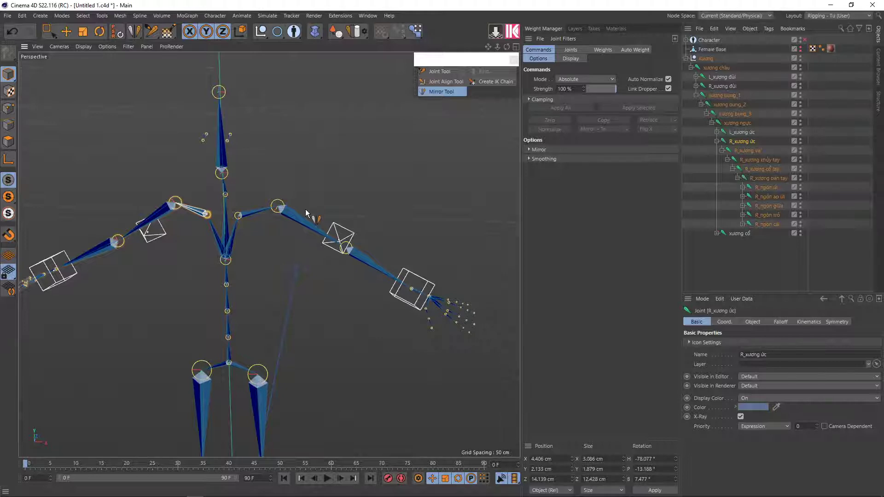
pyautogui.keyDown('alt'); pyautogui.moveTo(305, 209); pyautogui.dragTo(268, 168); pyautogui.keyUp('alt')
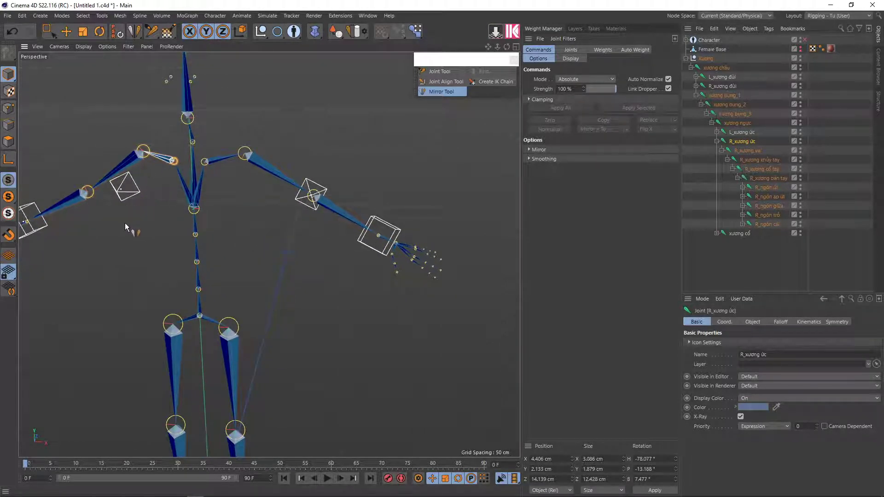
pyautogui.moveTo(250, 195)
pyautogui.keyDown('alt'); pyautogui.mouseDown()
pyautogui.moveTo(217, 178)
pyautogui.moveTo(231, 180)
pyautogui.mouseUp(); pyautogui.keyUp('alt')
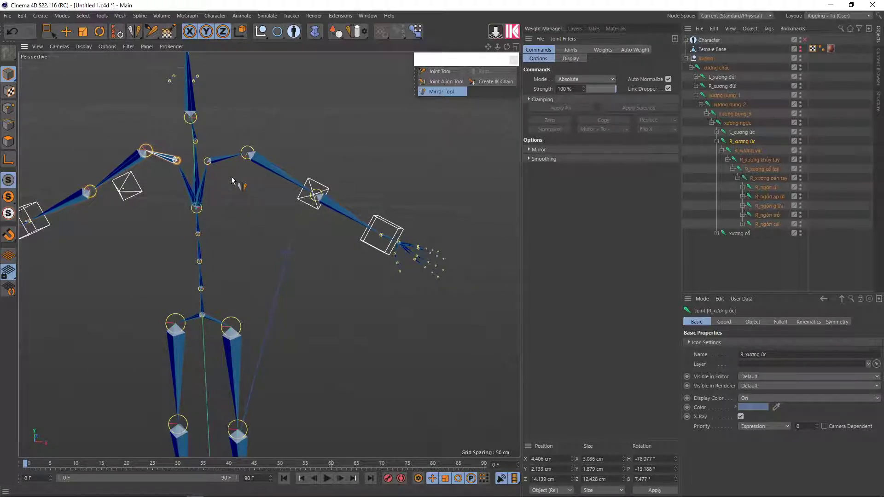
pyautogui.keyDown('alt'); pyautogui.moveTo(251, 184); pyautogui.dragTo(268, 252); pyautogui.keyUp('alt')
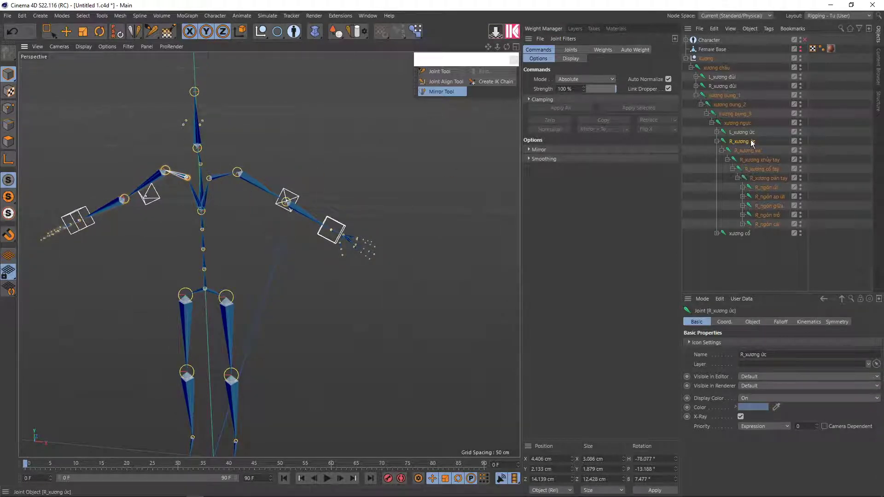
# Delete R_xương ức along with its whole right-arm joint chain.
pyautogui.click(717, 141)
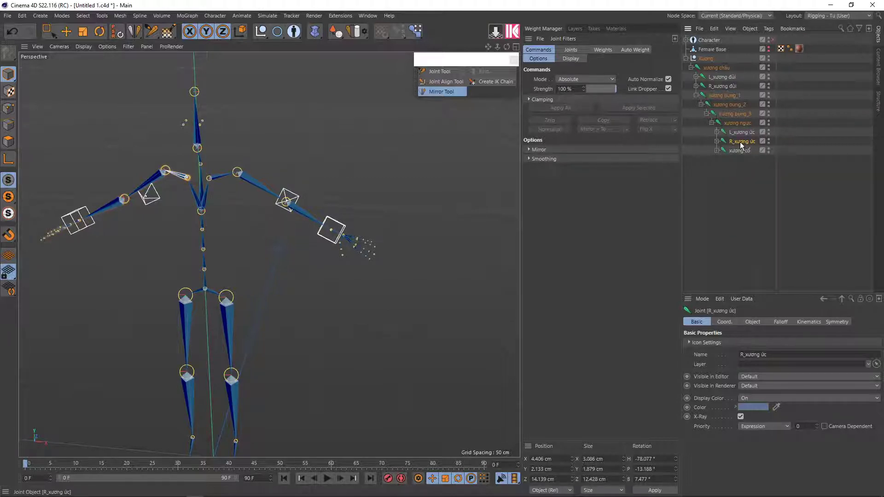
pyautogui.click(717, 133)
pyautogui.click(717, 132)
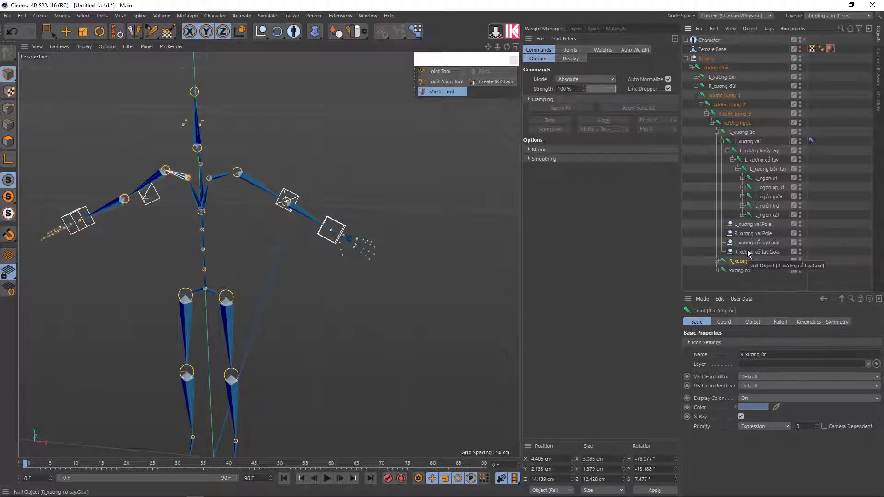
pyautogui.click(716, 133)
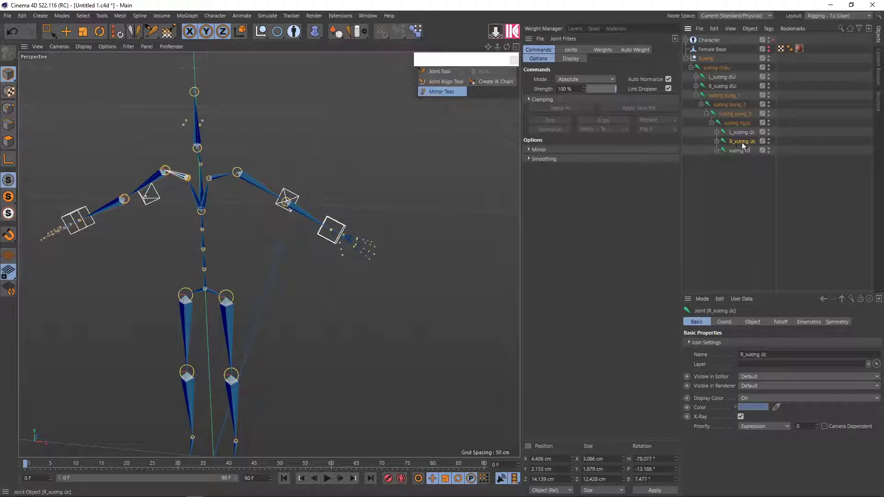
pyautogui.press('Delete')
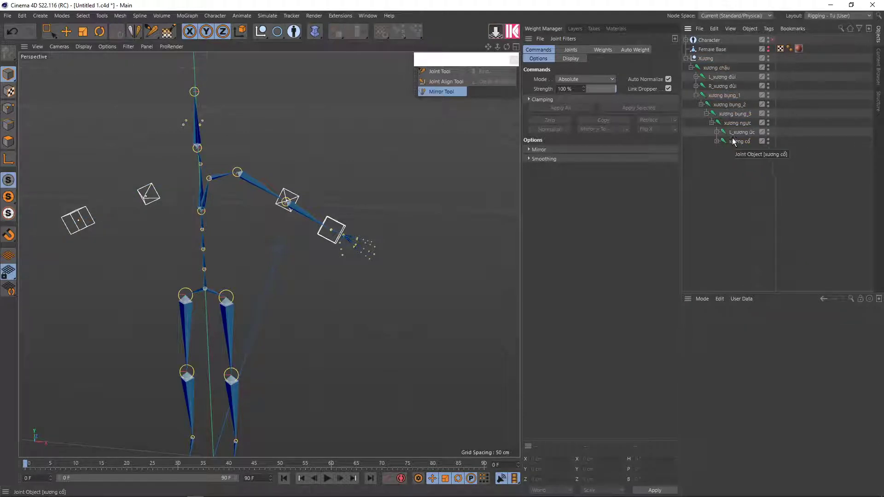
# Delete the leftover R_xương vai.Pole and R_xương cổ tay.Goal nulls.
pyautogui.click(716, 132)
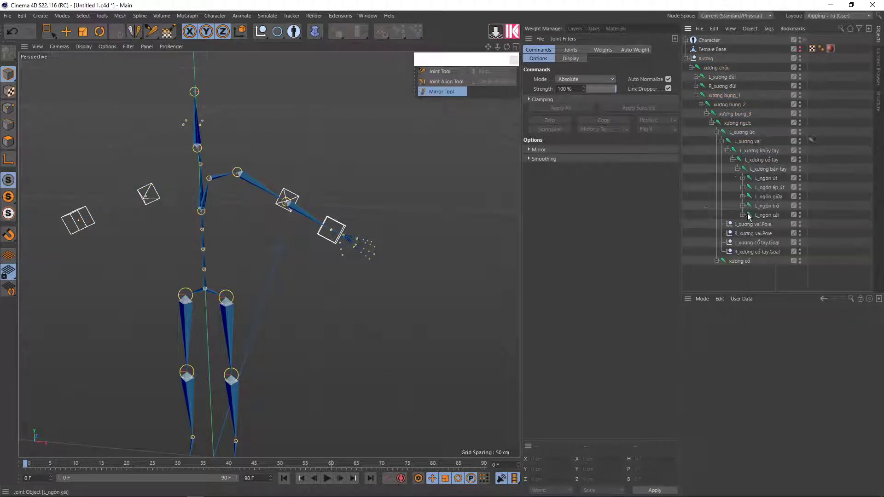
pyautogui.click(747, 233)
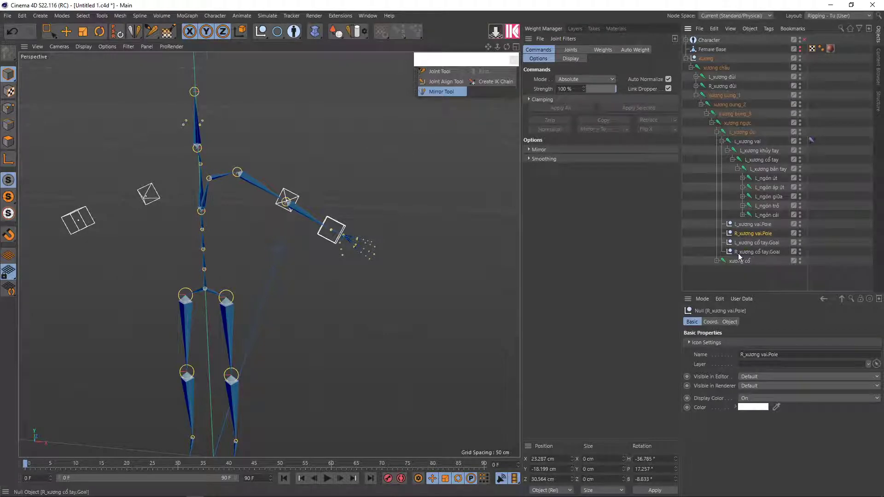
pyautogui.keyDown('ctrl'); pyautogui.click(739, 253); pyautogui.keyUp('ctrl')
pyautogui.press('Delete')
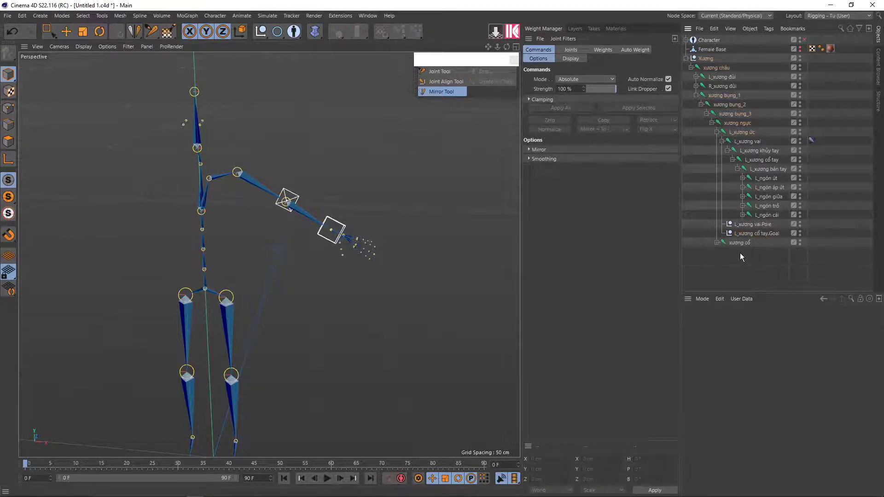
pyautogui.moveTo(275, 244)
pyautogui.keyDown('alt'); pyautogui.mouseDown()
pyautogui.moveTo(279, 220)
pyautogui.moveTo(283, 253)
pyautogui.mouseUp(); pyautogui.keyUp('alt')
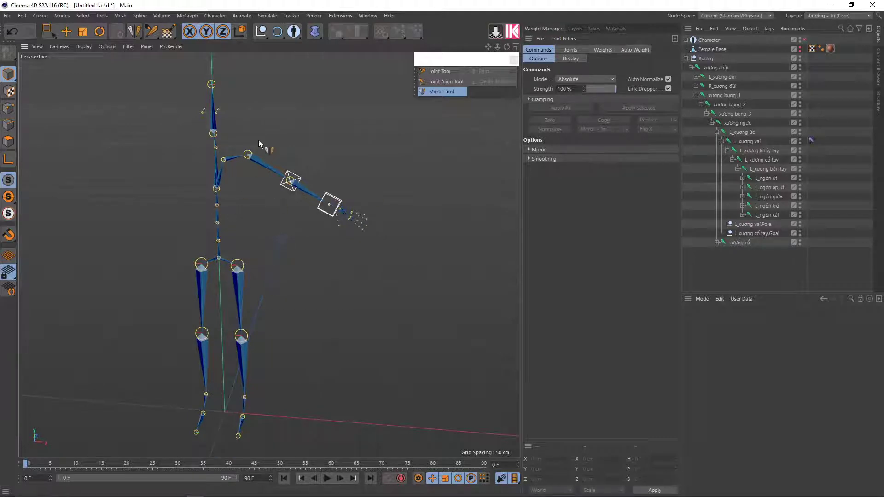
pyautogui.keyDown('alt'); pyautogui.moveTo(258, 140); pyautogui.dragTo(241, 187); pyautogui.keyUp('alt')
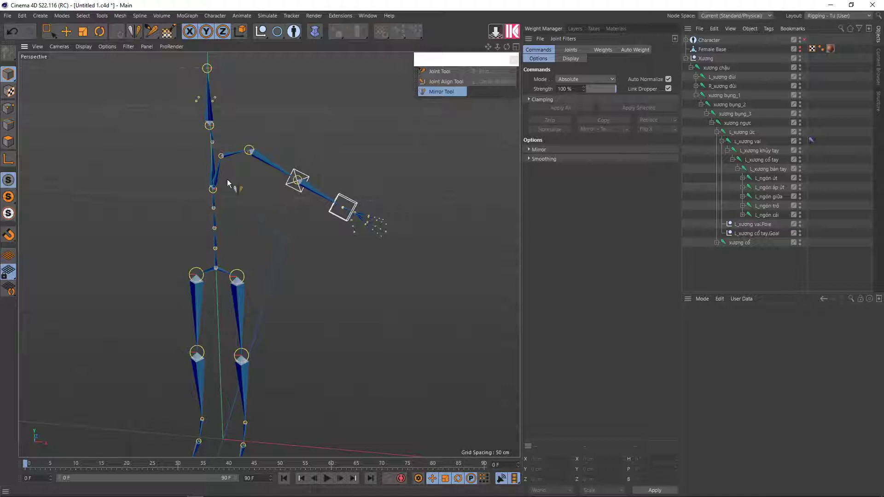
pyautogui.keyDown('alt'); pyautogui.moveTo(227, 183); pyautogui.dragTo(257, 203); pyautogui.keyUp('alt')
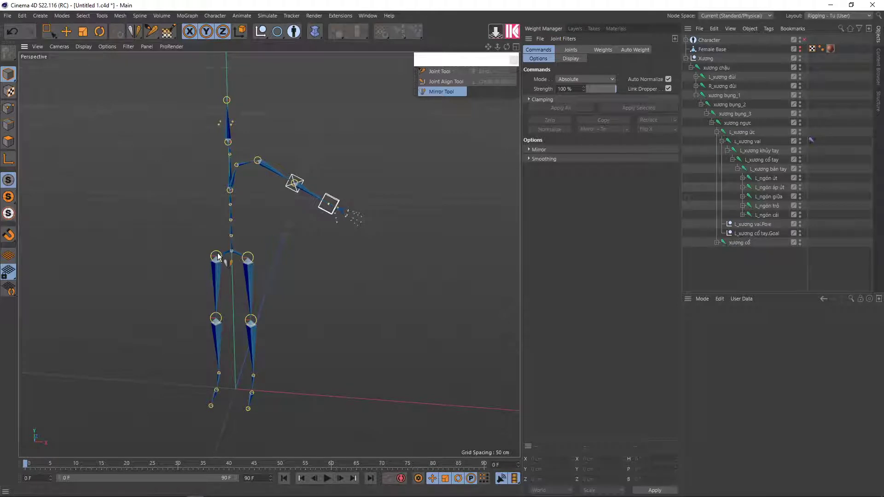
# Delete the R_xương đùi right-leg chain from under the xương chậu hip joint.
pyautogui.scroll(5, 217, 242)
pyautogui.press('j')
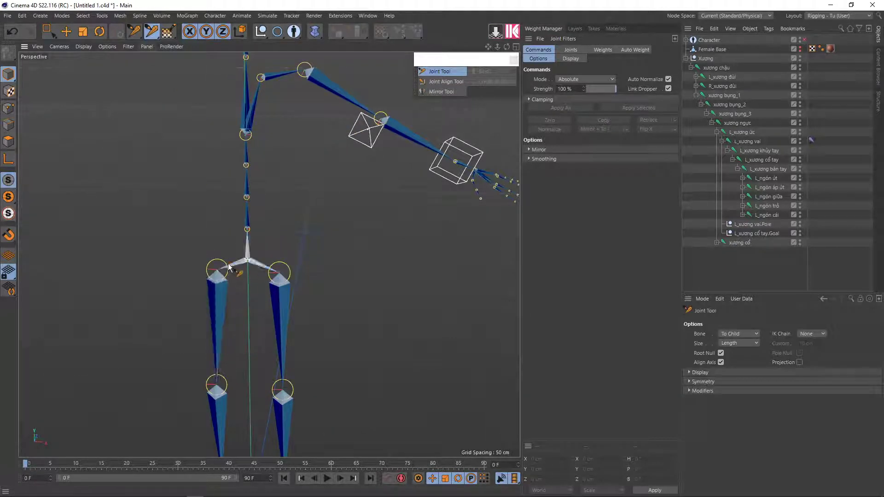
pyautogui.click(221, 263)
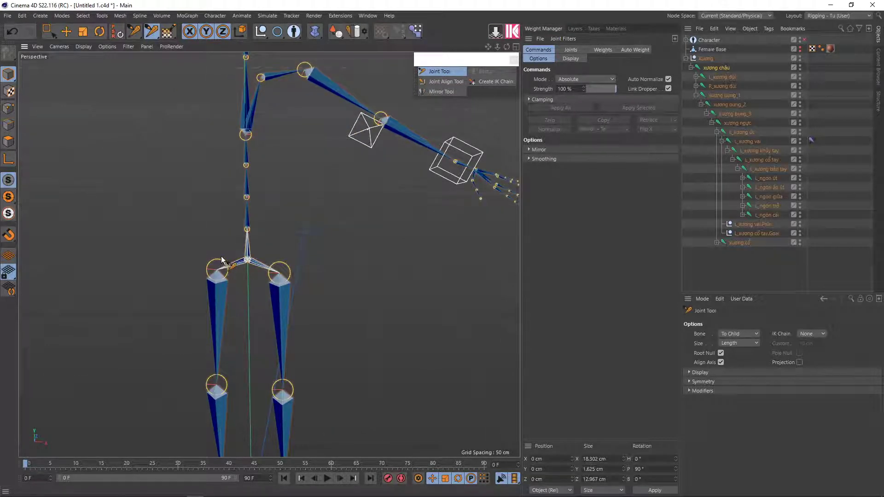
pyautogui.click(718, 87)
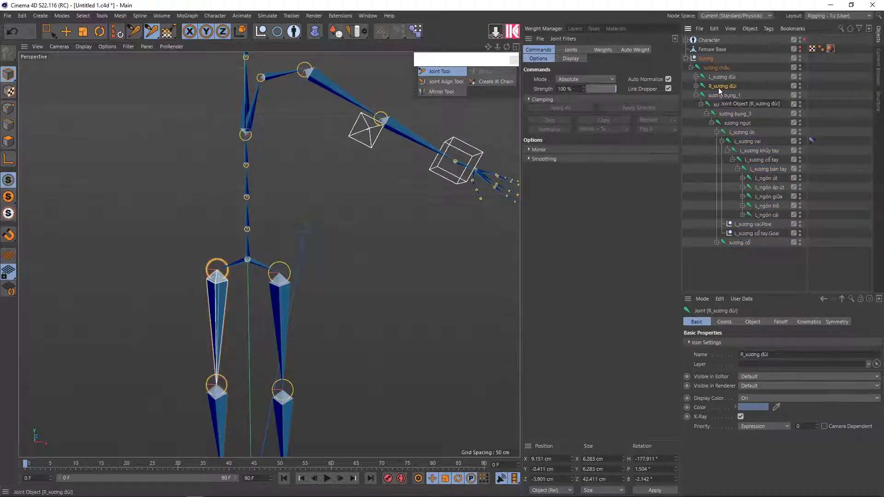
pyautogui.press('Delete')
pyautogui.moveTo(315, 266)
pyautogui.keyDown('alt'); pyautogui.mouseDown()
pyautogui.moveTo(239, 277)
pyautogui.moveTo(344, 272)
pyautogui.mouseUp(); pyautogui.keyUp('alt')
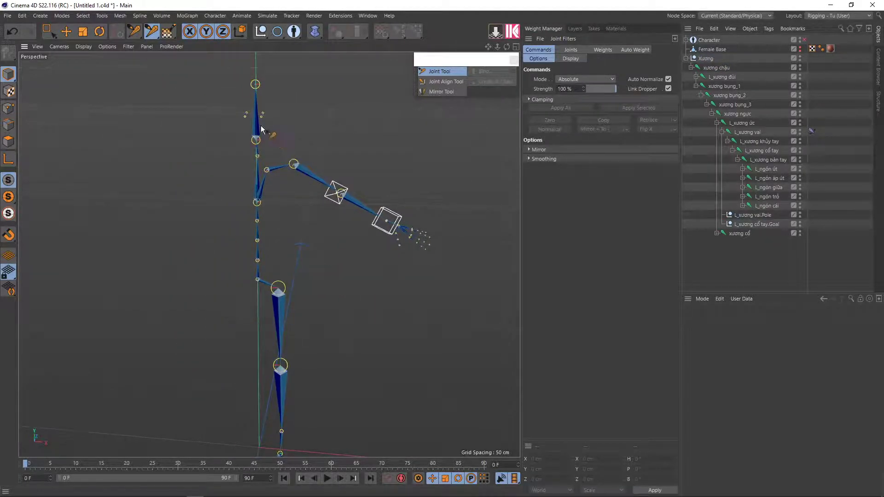
# Expand the neck and head joints and delete the R_con mắt eye null.
pyautogui.scroll(1, 251, 111)
pyautogui.scroll(5, 253, 109)
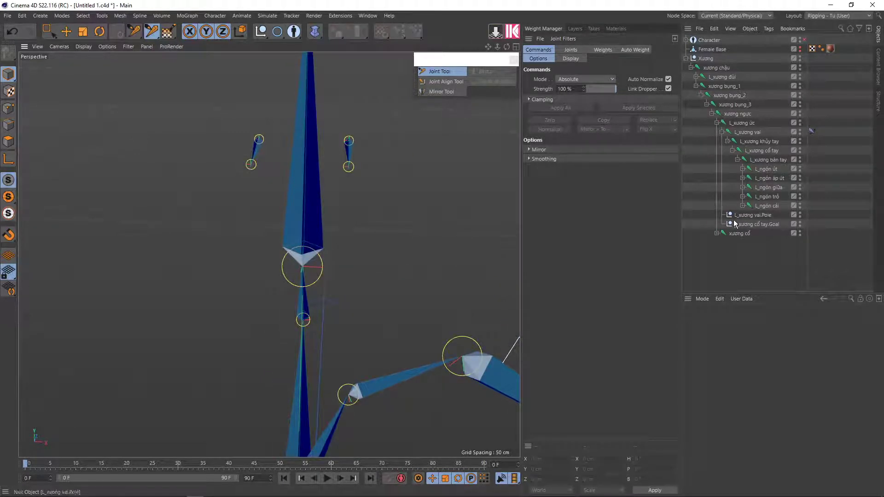
pyautogui.click(716, 234)
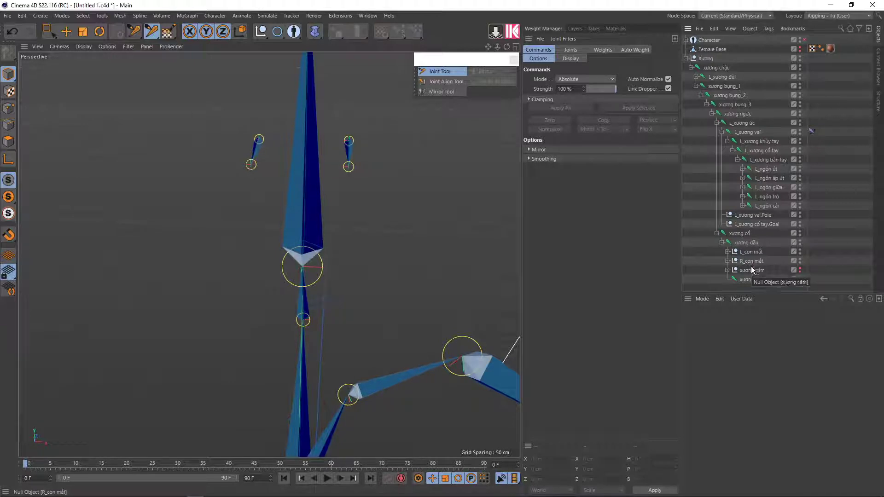
pyautogui.click(750, 265)
pyautogui.press('Delete')
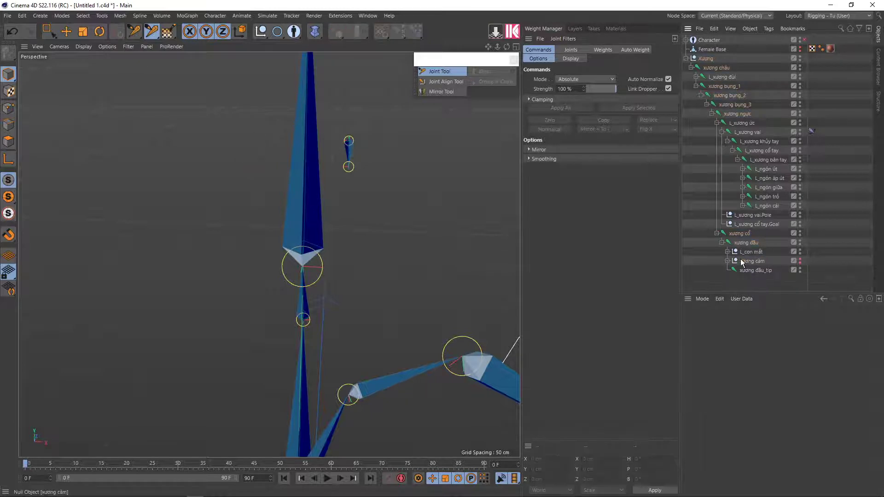
pyautogui.scroll(-5, 359, 207)
pyautogui.scroll(-3, 414, 271)
pyautogui.moveTo(414, 269)
pyautogui.keyDown('alt'); pyautogui.mouseDown(button='middle')
pyautogui.moveTo(310, 224)
pyautogui.moveTo(297, 230)
pyautogui.mouseUp(button='middle'); pyautogui.keyUp('alt')
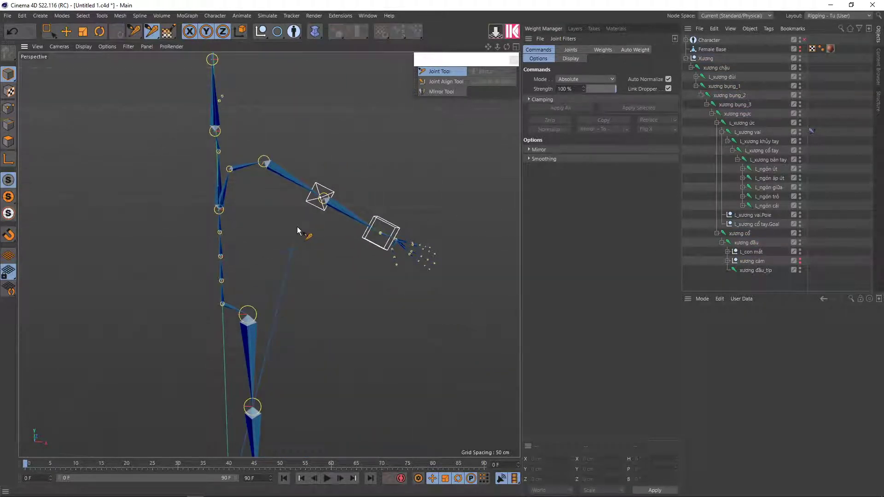
pyautogui.moveTo(297, 226)
pyautogui.keyDown('alt'); pyautogui.mouseDown()
pyautogui.moveTo(300, 238)
pyautogui.moveTo(330, 216)
pyautogui.mouseUp(); pyautogui.keyUp('alt')
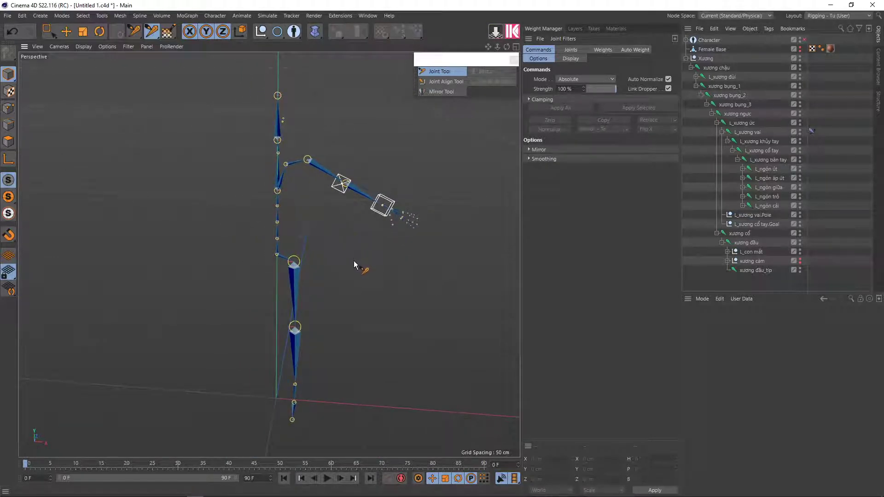
pyautogui.scroll(2, 294, 258)
# Add an IK tag to L_xương đùi through Rigging Tags > IK.
pyautogui.scroll(2, 304, 216)
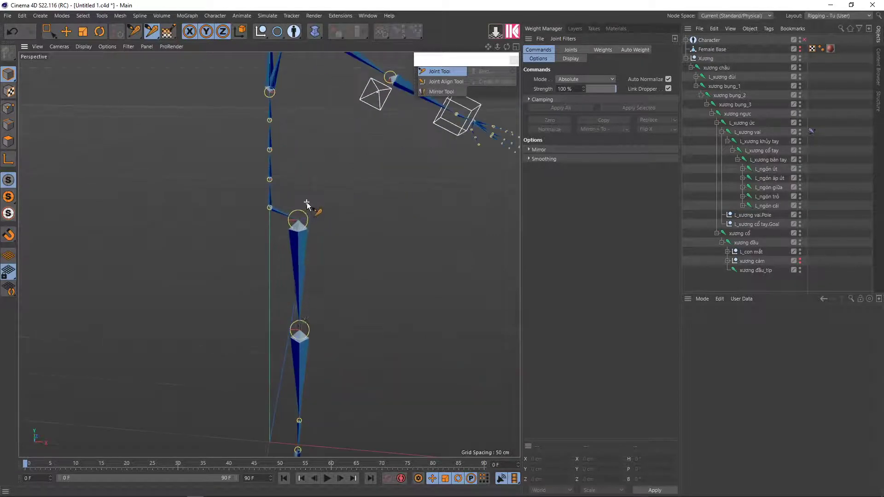
pyautogui.click(311, 220)
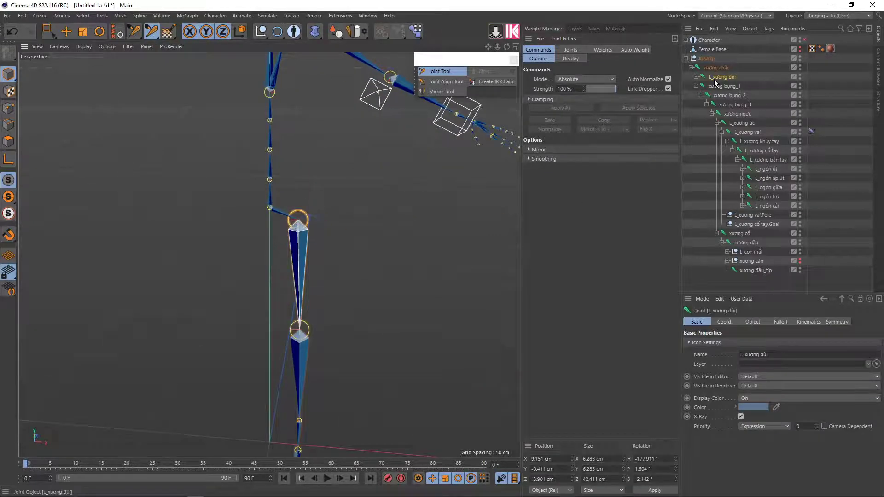
pyautogui.click(696, 86)
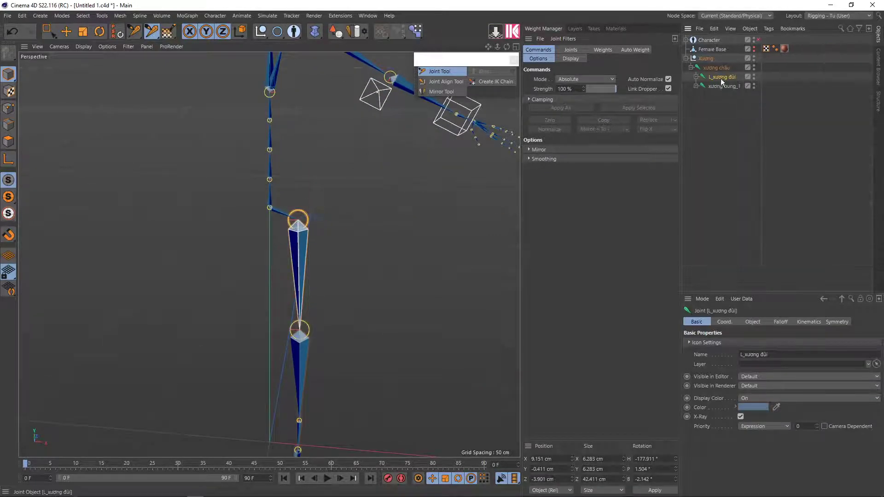
pyautogui.click(695, 77)
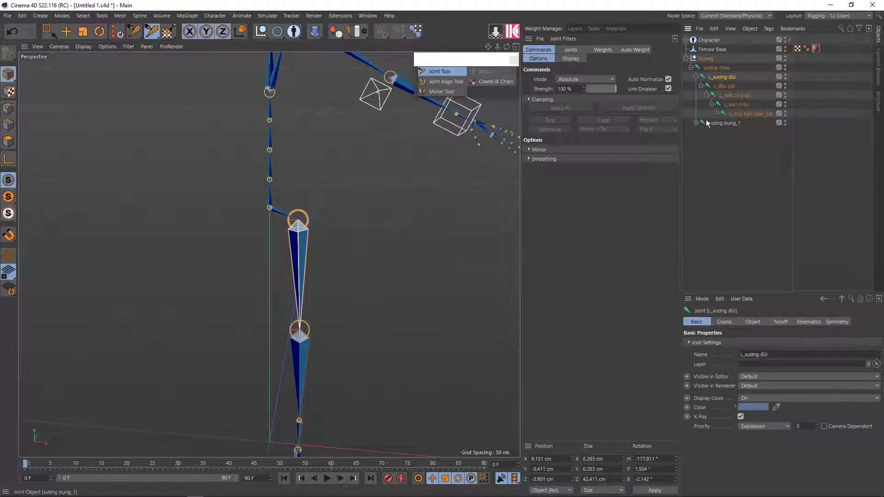
pyautogui.scroll(1, 359, 230)
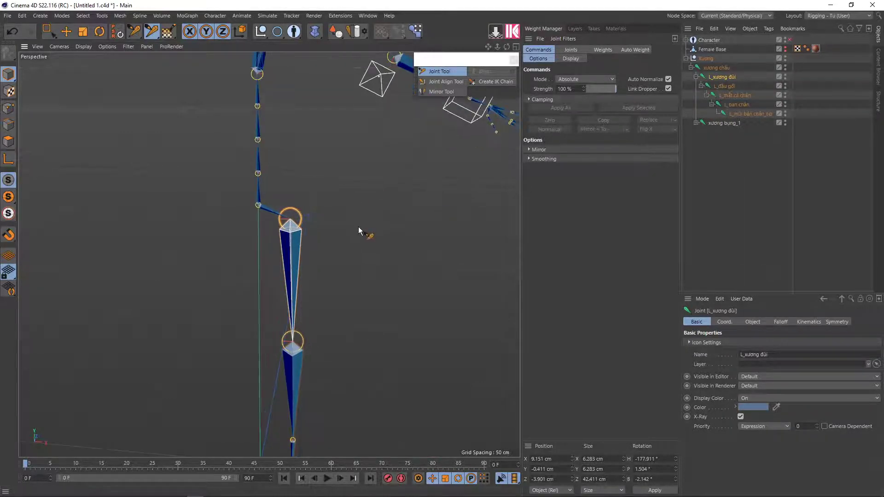
pyautogui.rightClick(724, 78)
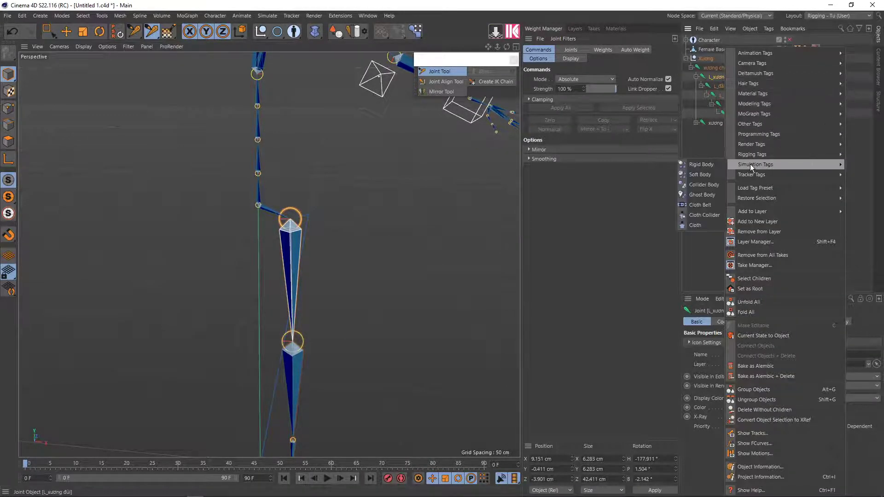
pyautogui.moveTo(752, 153)
pyautogui.click(681, 193)
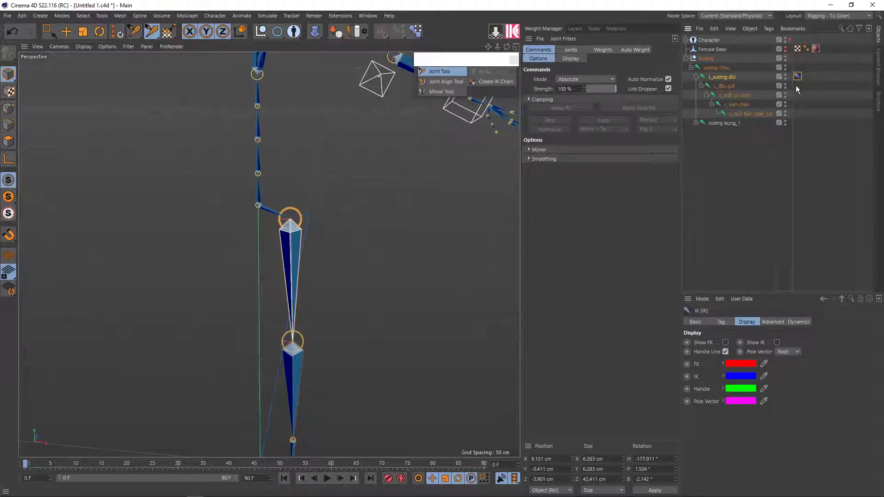
pyautogui.moveTo(311, 289)
pyautogui.keyDown('alt'); pyautogui.mouseDown()
pyautogui.moveTo(314, 230)
pyautogui.moveTo(262, 298)
pyautogui.mouseUp(); pyautogui.keyUp('alt')
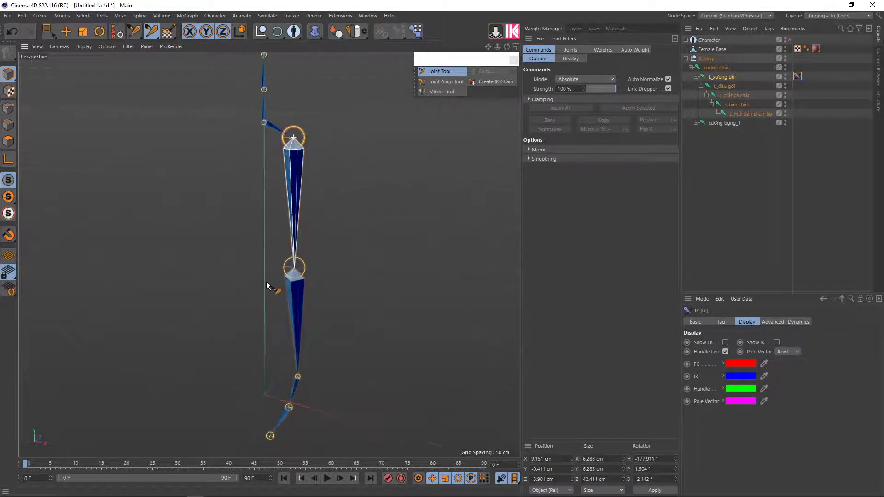
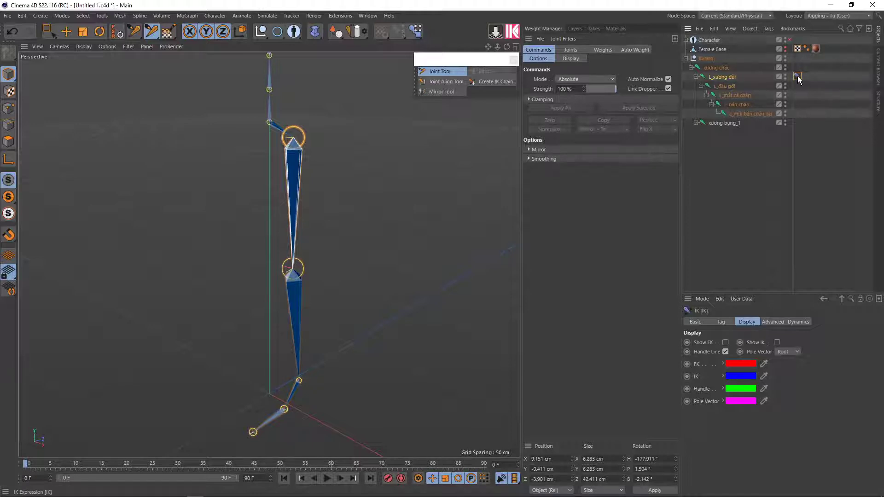
# Make L_mắt cá chân the leg IK chain's end and add the goal null L_mắt cá chân.Goal.
pyautogui.click(721, 322)
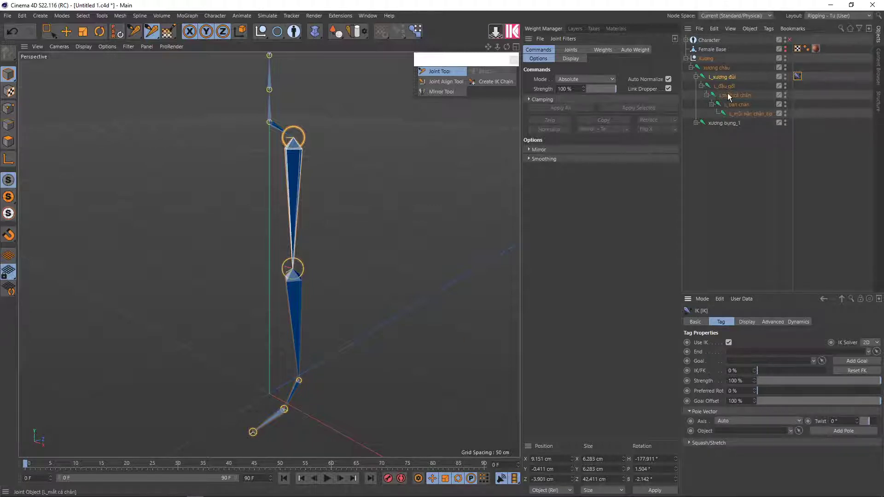
pyautogui.moveTo(728, 97); pyautogui.dragTo(728, 351)
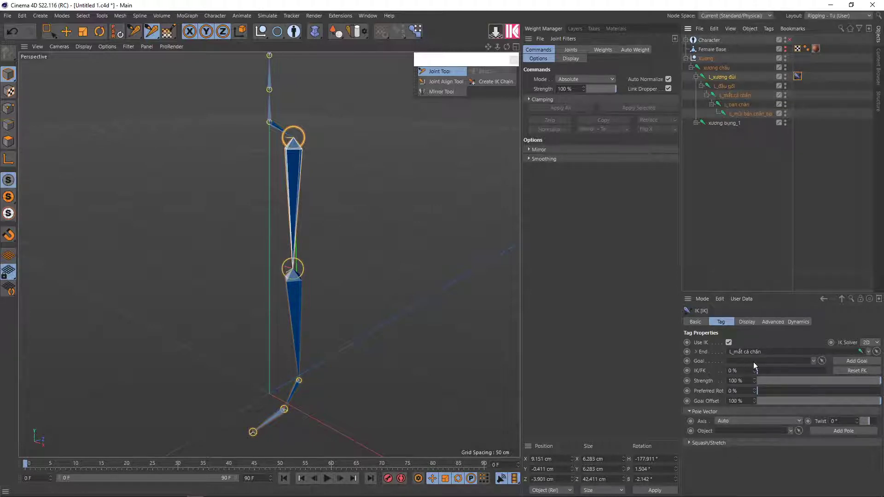
pyautogui.click(850, 361)
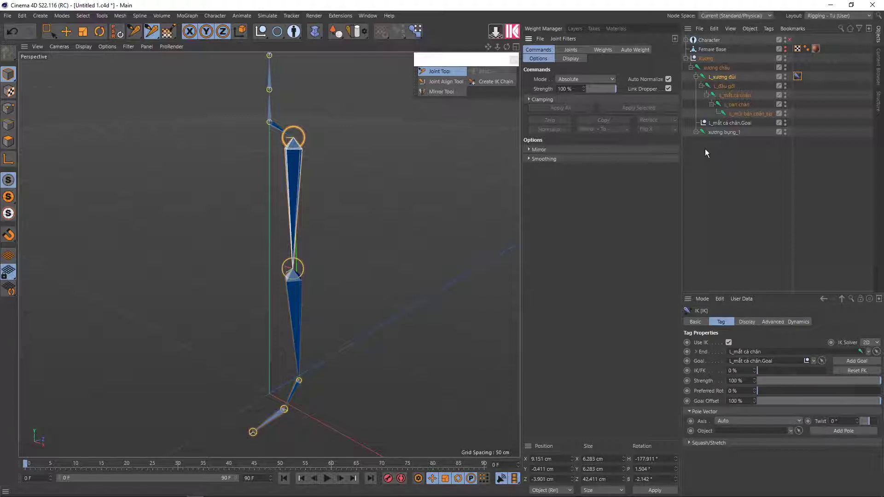
# Set the L_mắt cá chân.Goal null's display shape to Cube.
pyautogui.click(721, 124)
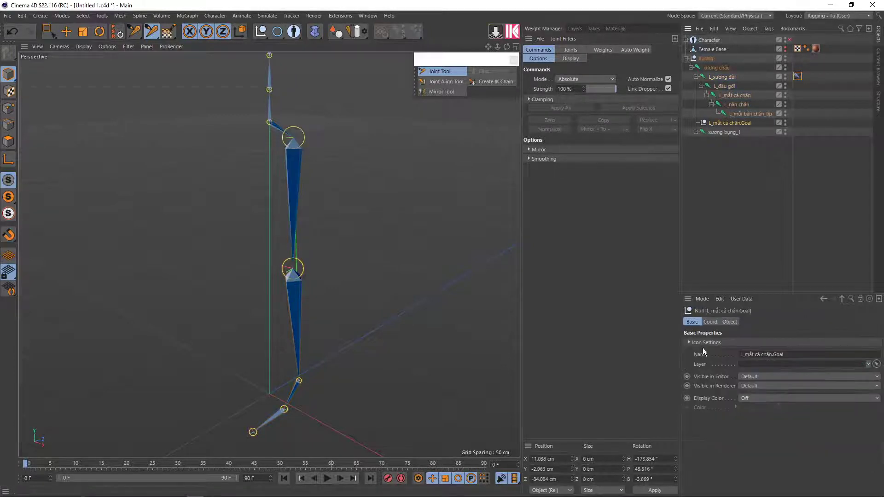
pyautogui.click(727, 322)
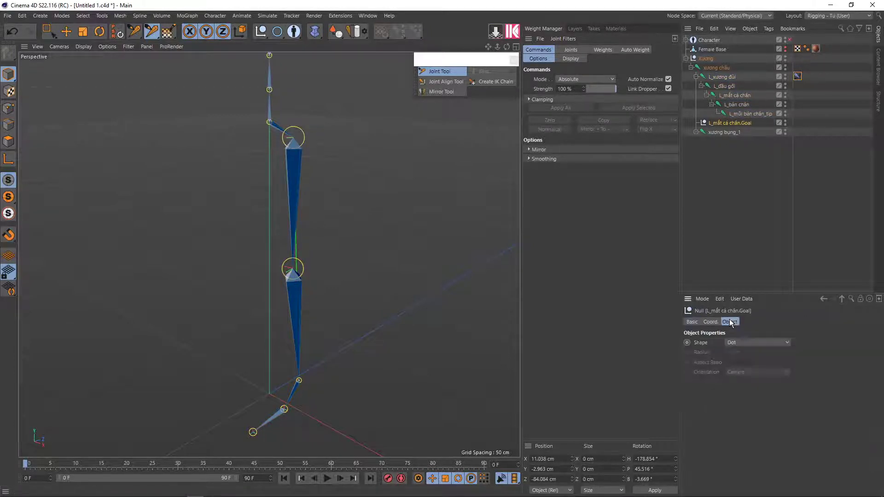
pyautogui.click(736, 343)
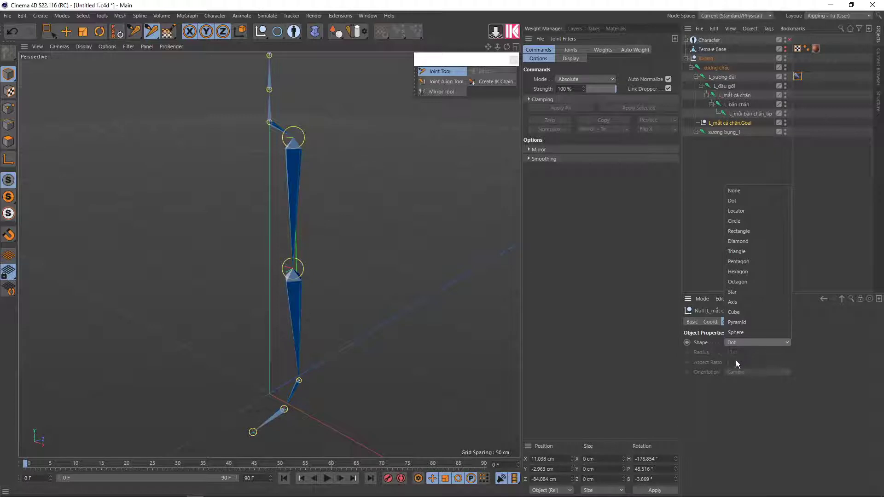
pyautogui.click(736, 315)
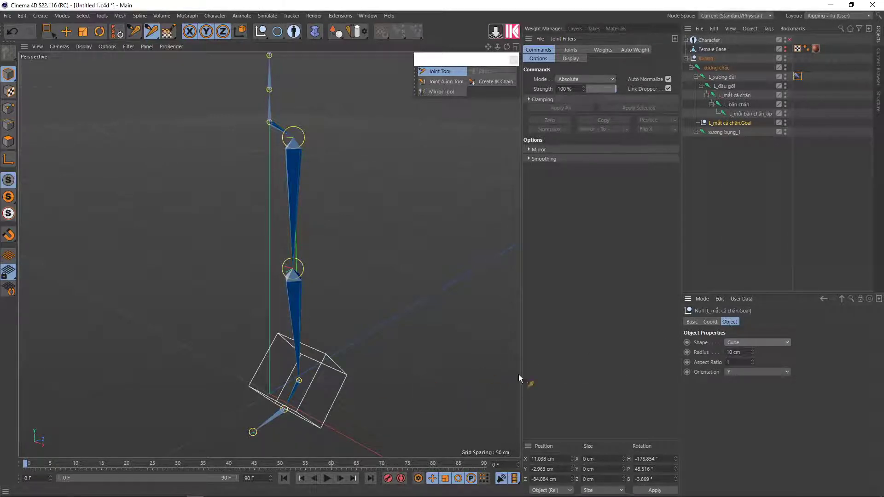
pyautogui.keyDown('alt'); pyautogui.moveTo(518, 374); pyautogui.dragTo(301, 348); pyautogui.keyUp('alt')
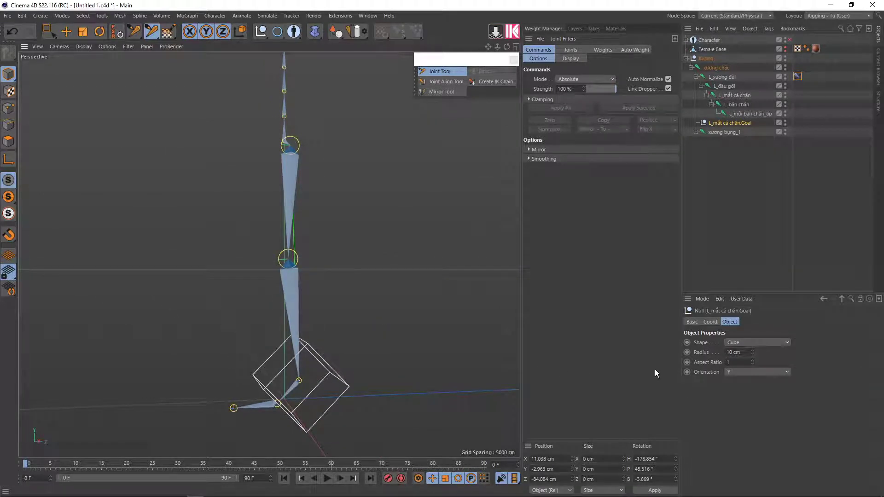
# Try the cube orientations and settle on X for the goal null.
pyautogui.click(743, 373)
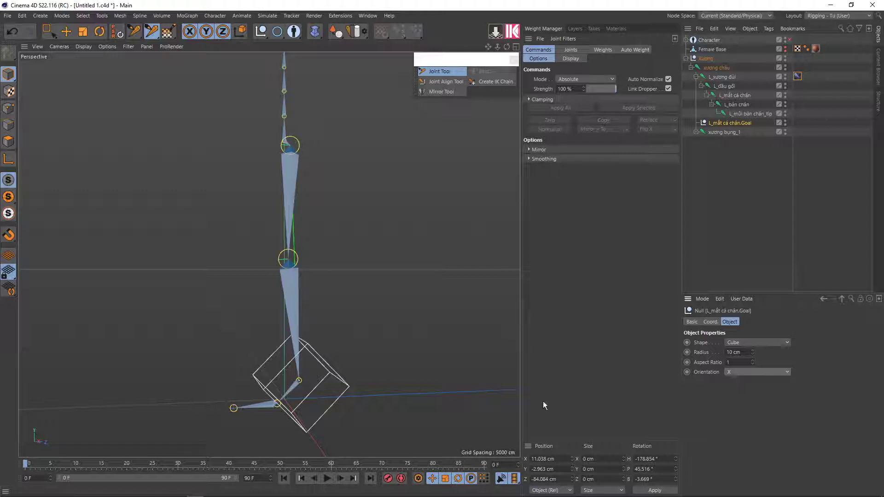
pyautogui.moveTo(511, 410)
pyautogui.keyDown('alt'); pyautogui.mouseDown()
pyautogui.moveTo(452, 403)
pyautogui.moveTo(616, 387)
pyautogui.mouseUp(); pyautogui.keyUp('alt')
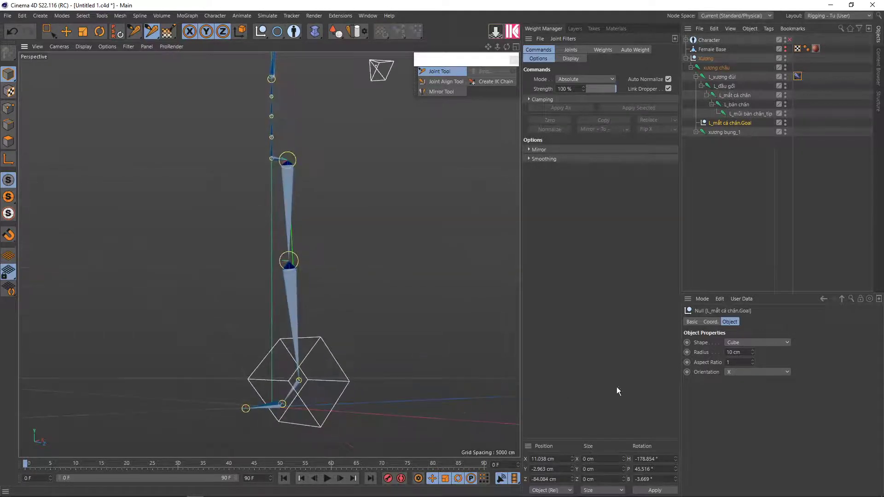
pyautogui.click(745, 371)
pyautogui.click(732, 398)
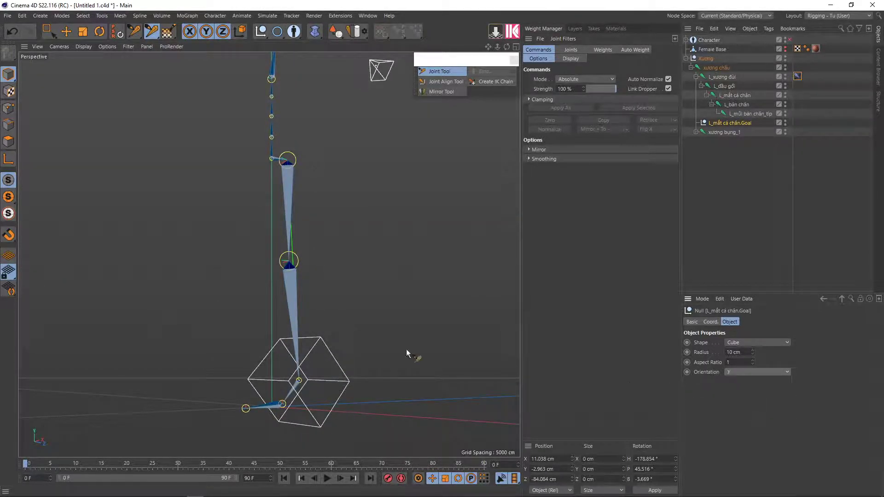
pyautogui.keyDown('alt'); pyautogui.moveTo(406, 349); pyautogui.dragTo(306, 339); pyautogui.keyUp('alt')
pyautogui.click(738, 373)
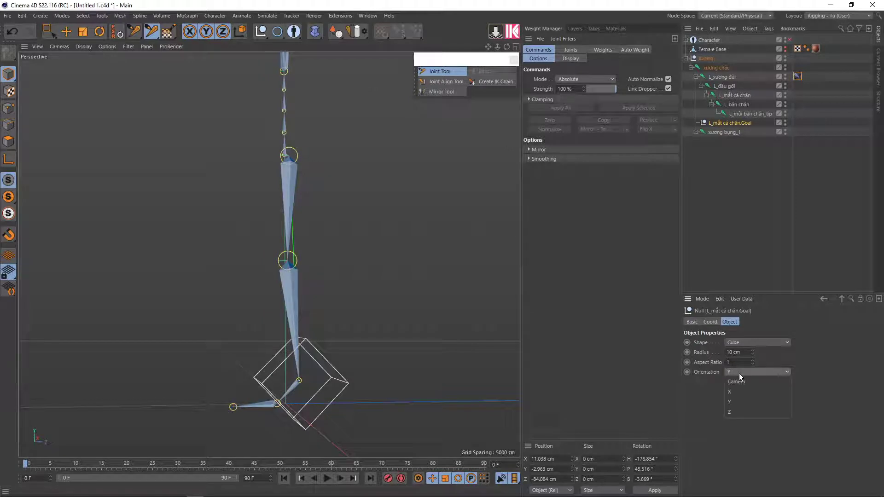
pyautogui.click(737, 407)
pyautogui.click(737, 372)
pyautogui.click(736, 404)
pyautogui.click(737, 372)
pyautogui.moveTo(159, 371)
pyautogui.keyDown('alt'); pyautogui.mouseDown()
pyautogui.moveTo(321, 316)
pyautogui.moveTo(405, 341)
pyautogui.moveTo(377, 349)
pyautogui.moveTo(395, 351)
pyautogui.mouseUp(); pyautogui.keyUp('alt')
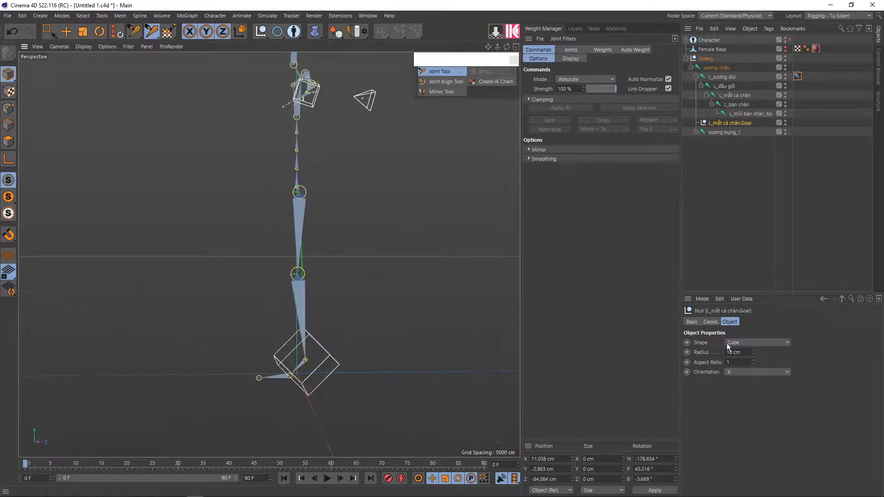
# Bring up the goal null's Coord. properties and restore the closer camera angle.
pyautogui.click(714, 321)
pyautogui.click(693, 322)
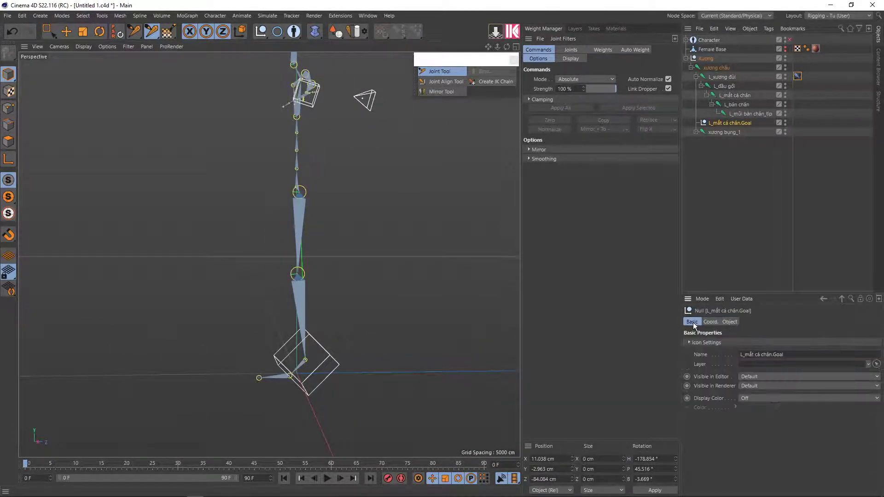
pyautogui.click(709, 322)
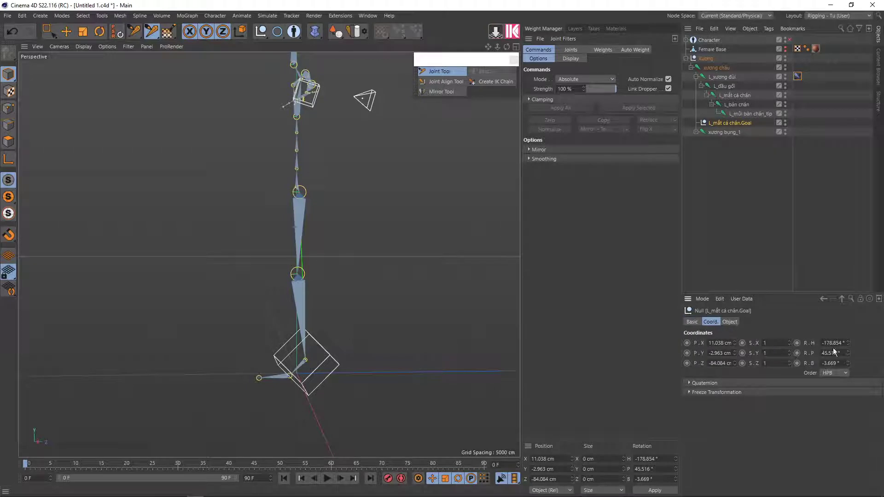
pyautogui.hotkey('ctrl', 'z')
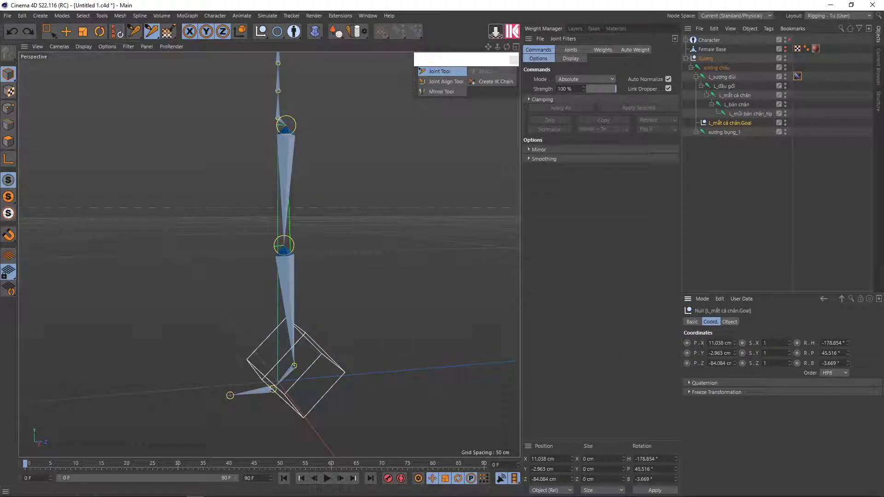
# Set the goal null's rotation to 0° on H, P and B.
pyautogui.click(822, 342)
pyautogui.write('0')
pyautogui.press('Tab')
pyautogui.write('0')
pyautogui.press('Tab')
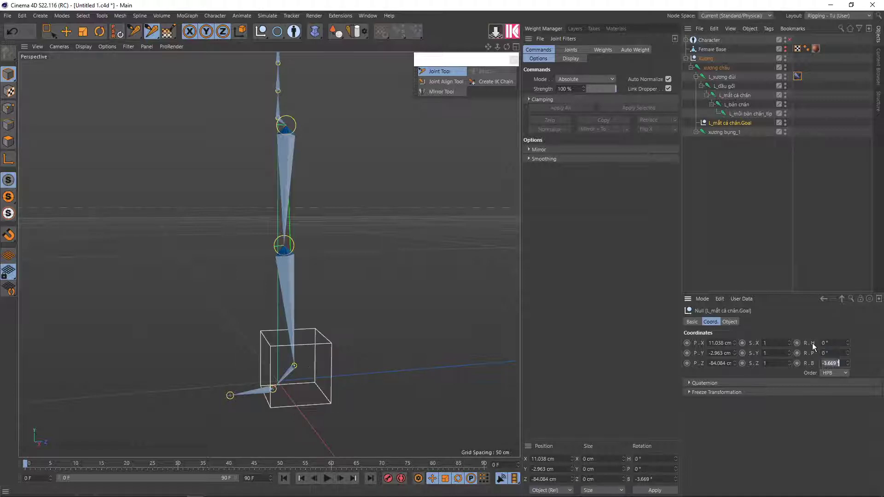
pyautogui.press('Return')
pyautogui.moveTo(382, 349)
pyautogui.keyDown('alt'); pyautogui.mouseDown()
pyautogui.moveTo(432, 365)
pyautogui.moveTo(415, 353)
pyautogui.moveTo(426, 344)
pyautogui.mouseUp(); pyautogui.keyUp('alt')
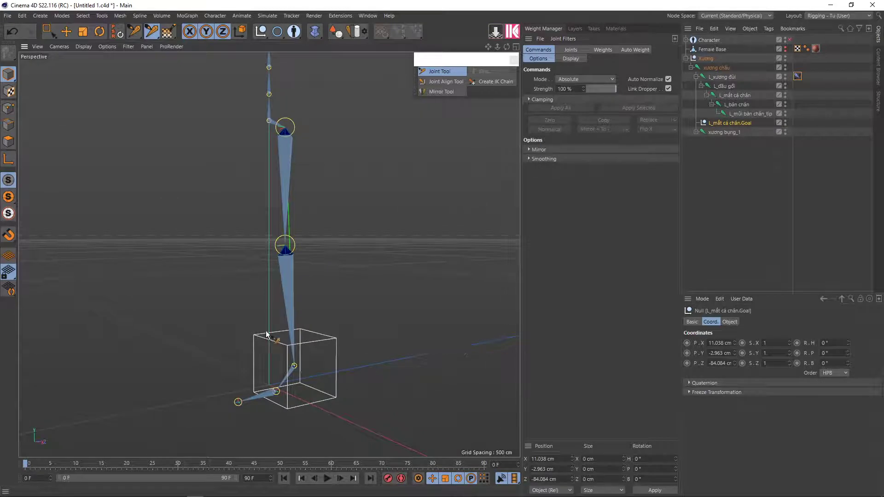
pyautogui.moveTo(272, 337)
pyautogui.keyDown('alt'); pyautogui.mouseDown()
pyautogui.moveTo(289, 343)
pyautogui.moveTo(262, 316)
pyautogui.moveTo(271, 325)
pyautogui.mouseUp(); pyautogui.keyUp('alt')
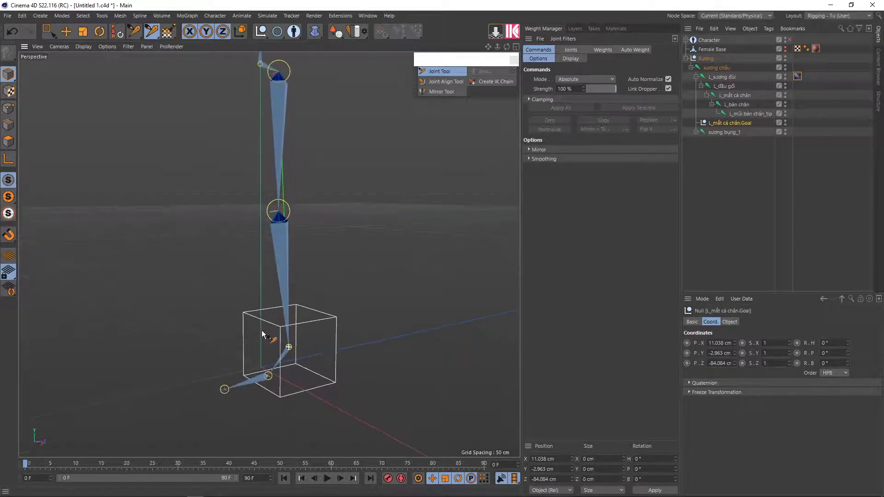
pyautogui.press('space')
# Scale the goal cube to 1.77 in Y and 0.63 in Z using the Coord. spinners.
pyautogui.press('e')
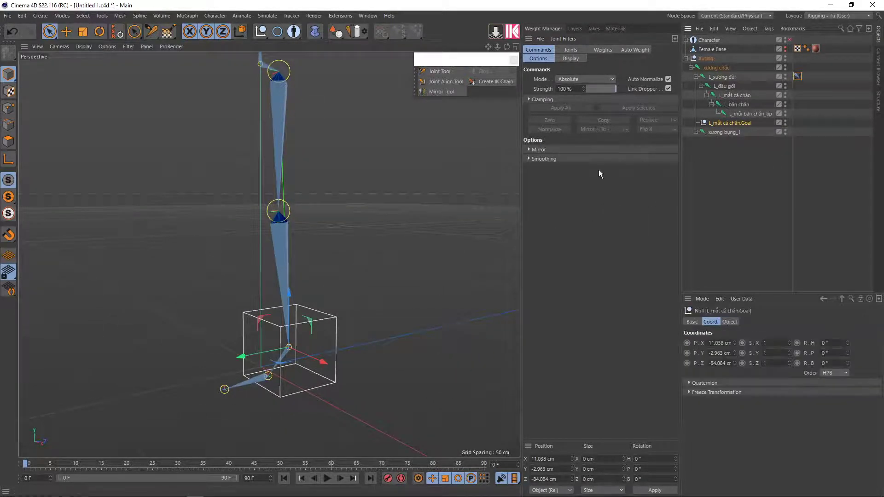
pyautogui.press('t')
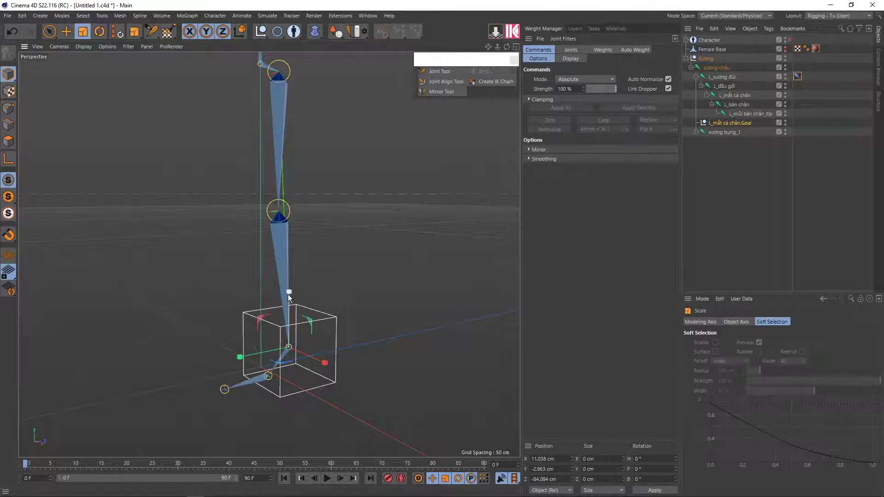
pyautogui.click(284, 309)
pyautogui.hotkey('ctrl', 'z')
pyautogui.click(727, 123)
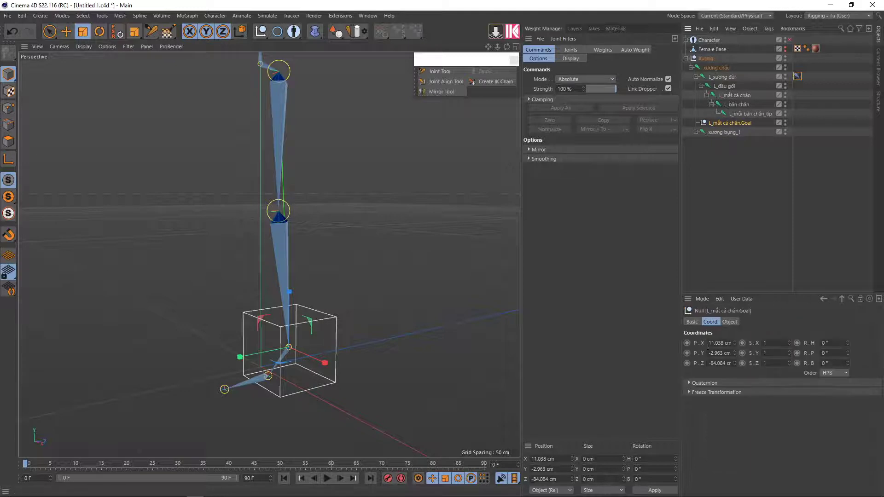
pyautogui.click(698, 321)
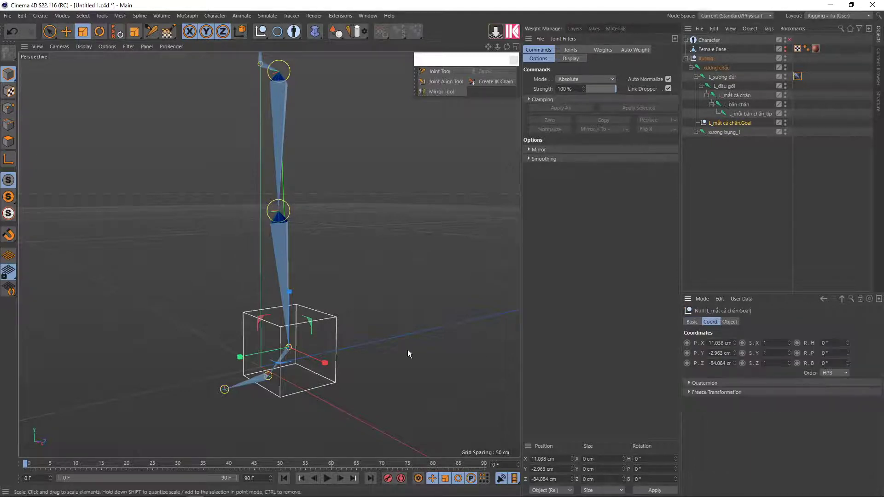
pyautogui.moveTo(788, 343)
pyautogui.mouseDown()
pyautogui.moveTo(791, 327)
pyautogui.moveTo(831, 285)
pyautogui.mouseUp()
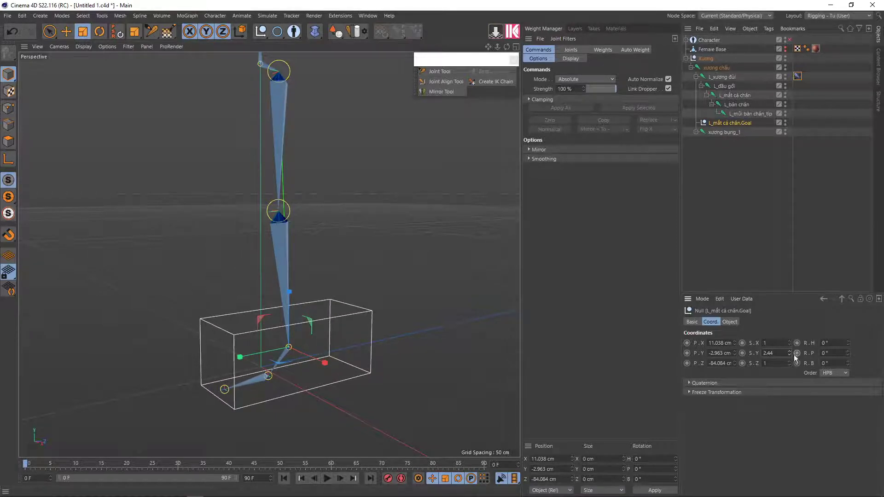
pyautogui.moveTo(790, 361); pyautogui.dragTo(789, 380)
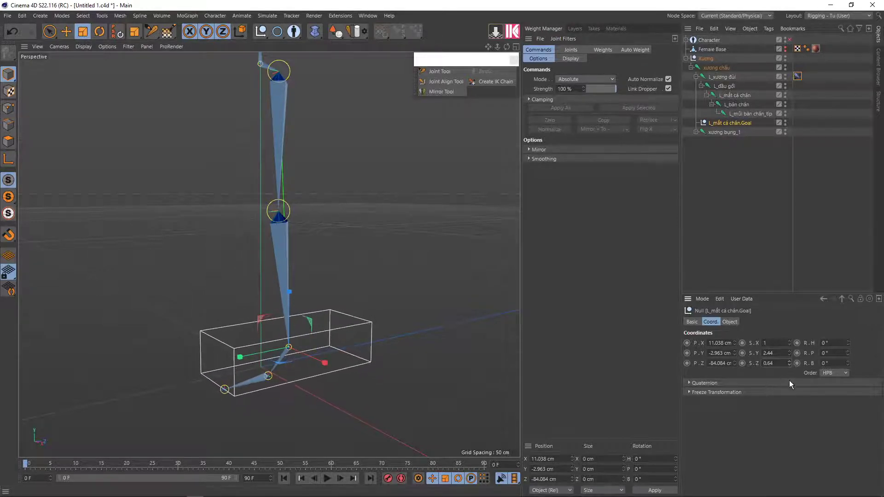
pyautogui.moveTo(789, 351); pyautogui.dragTo(786, 380)
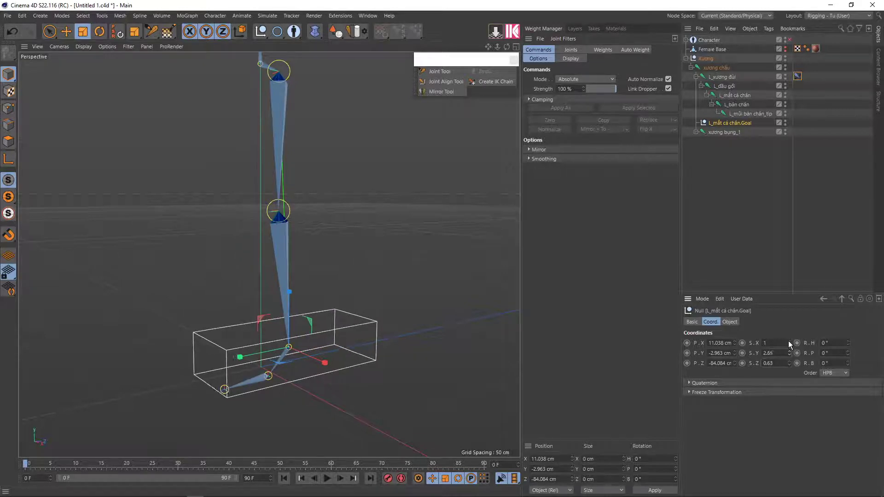
pyautogui.keyDown('alt'); pyautogui.moveTo(304, 293); pyautogui.dragTo(267, 383); pyautogui.keyUp('alt')
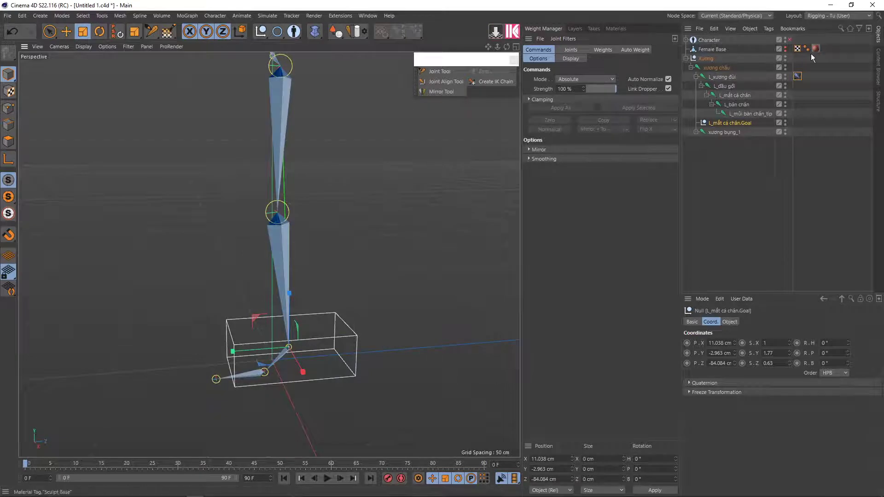
# Show the Female Base mesh and rescale the goal box to 0.55, 1.18, 0.38.
pyautogui.click(784, 48)
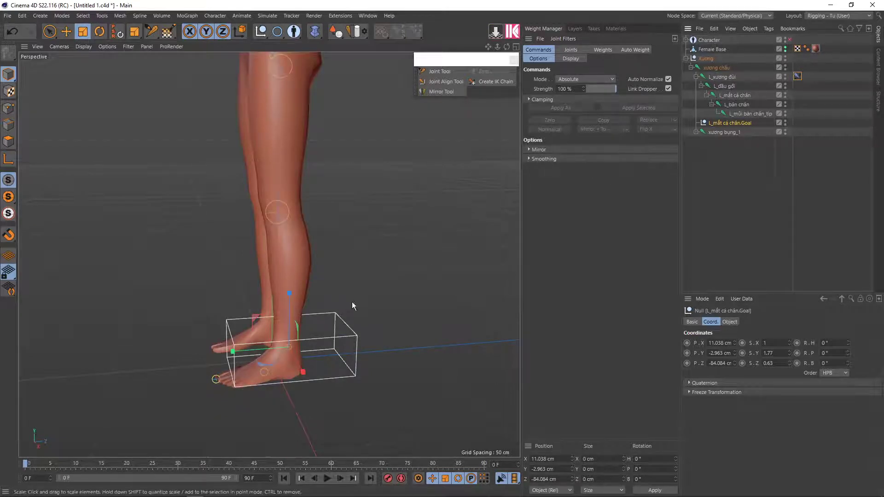
pyautogui.moveTo(789, 367); pyautogui.dragTo(788, 356)
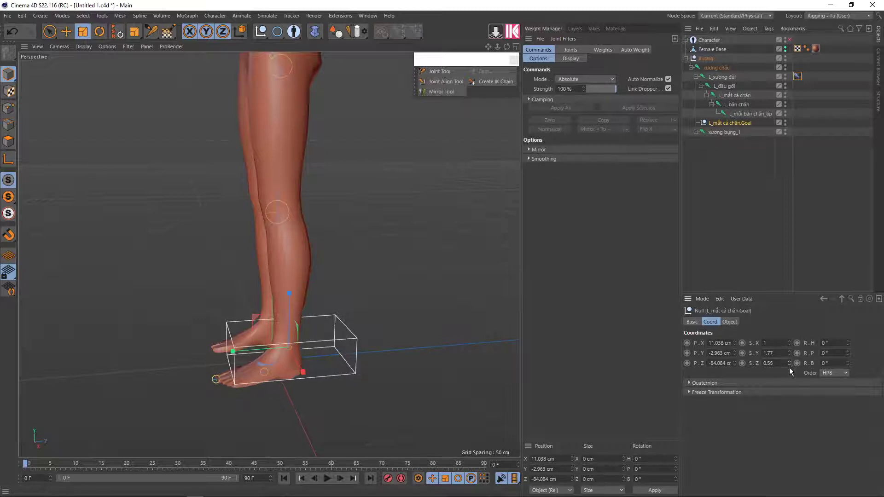
pyautogui.moveTo(787, 355); pyautogui.dragTo(785, 383)
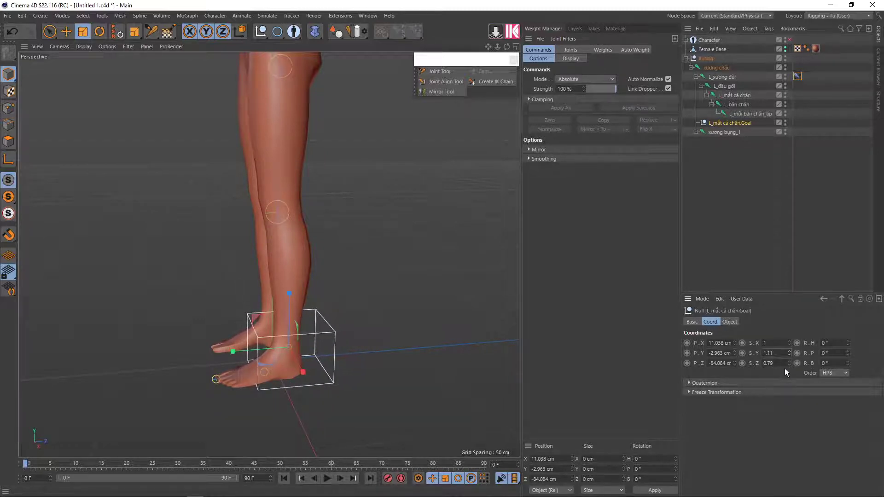
pyautogui.moveTo(789, 344)
pyautogui.mouseDown()
pyautogui.moveTo(788, 362)
pyautogui.moveTo(789, 353)
pyautogui.mouseUp()
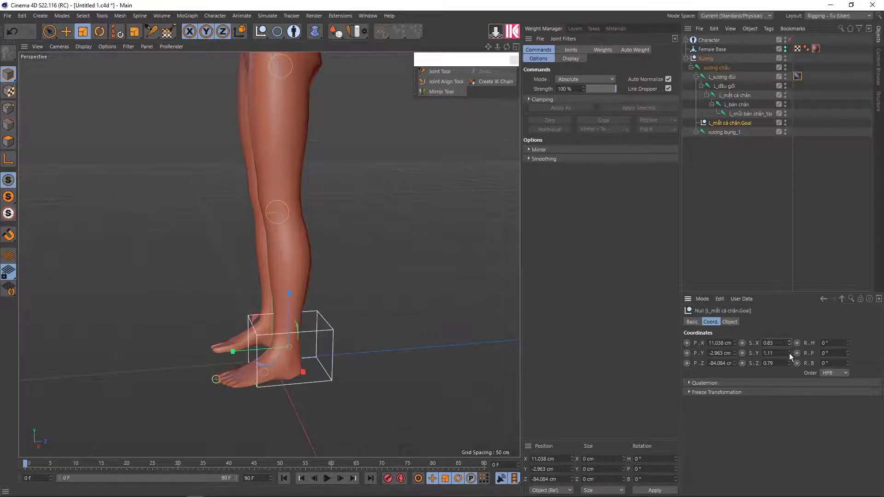
pyautogui.moveTo(216, 354)
pyautogui.keyDown('alt'); pyautogui.mouseDown()
pyautogui.moveTo(343, 339)
pyautogui.moveTo(402, 342)
pyautogui.mouseUp(); pyautogui.keyUp('alt')
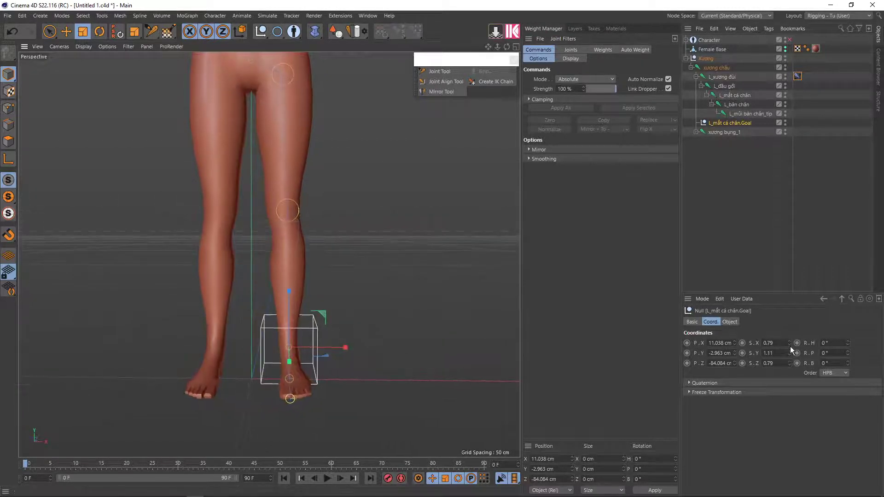
pyautogui.moveTo(788, 343); pyautogui.dragTo(788, 382)
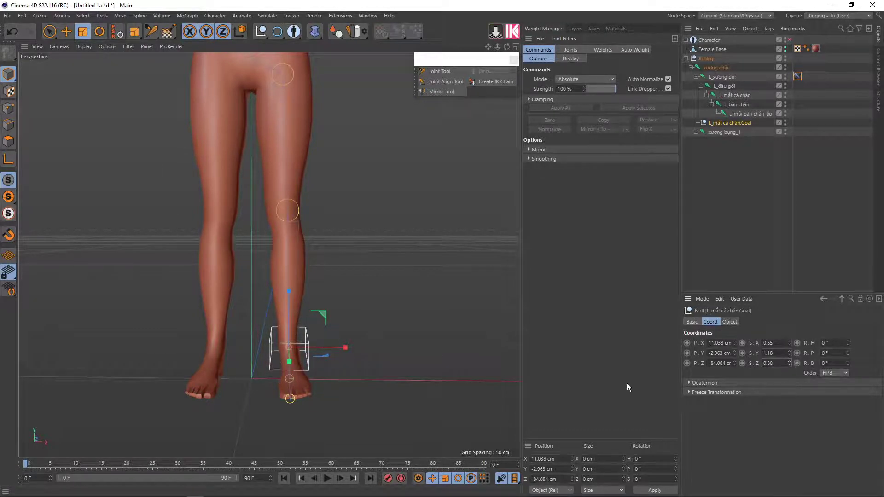
pyautogui.keyDown('alt'); pyautogui.moveTo(350, 336); pyautogui.dragTo(222, 335); pyautogui.keyUp('alt')
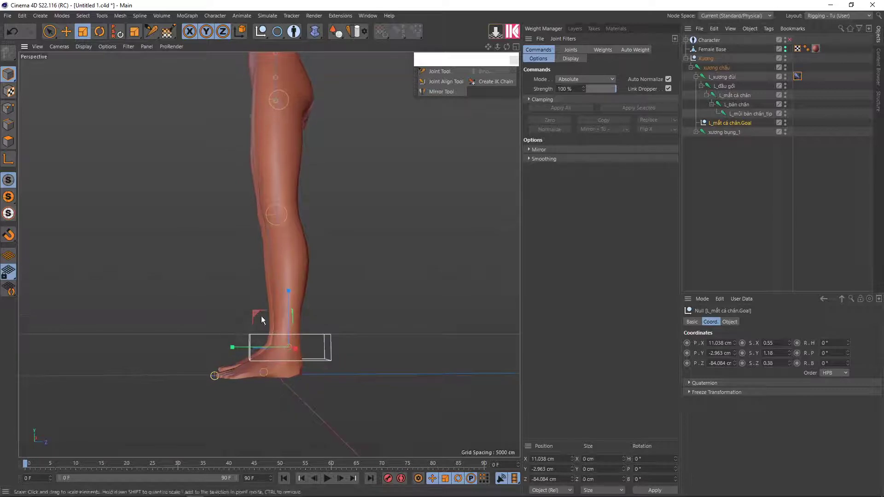
# Test-move the goal, undo it, then fine-tune its scale to X 0.52 and Z 0.81.
pyautogui.press('e')
pyautogui.moveTo(291, 300); pyautogui.dragTo(289, 299)
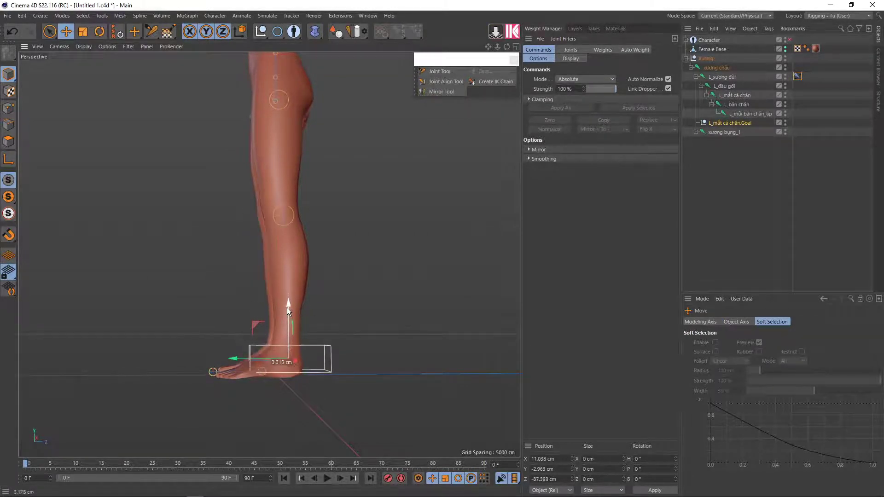
pyautogui.hotkey('ctrl', 'z')
pyautogui.hotkey('ctrl', 'z')
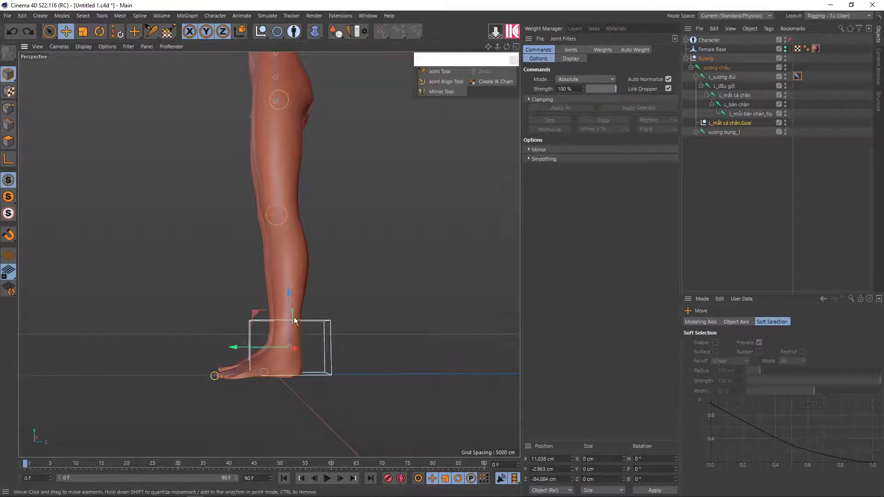
pyautogui.moveTo(303, 324)
pyautogui.keyDown('alt'); pyautogui.mouseDown()
pyautogui.moveTo(351, 339)
pyautogui.moveTo(331, 349)
pyautogui.moveTo(296, 342)
pyautogui.moveTo(305, 355)
pyautogui.mouseUp(); pyautogui.keyUp('alt')
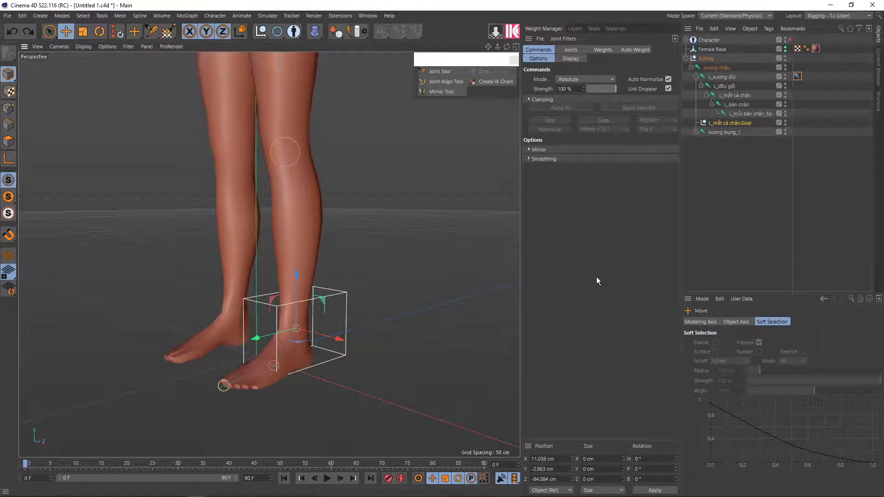
pyautogui.click(724, 139)
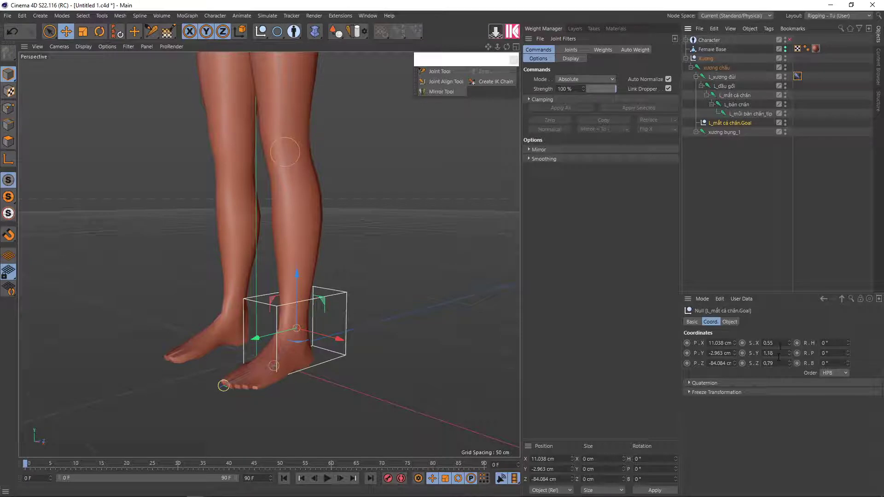
pyautogui.keyDown('alt'); pyautogui.moveTo(404, 296); pyautogui.dragTo(395, 295); pyautogui.keyUp('alt')
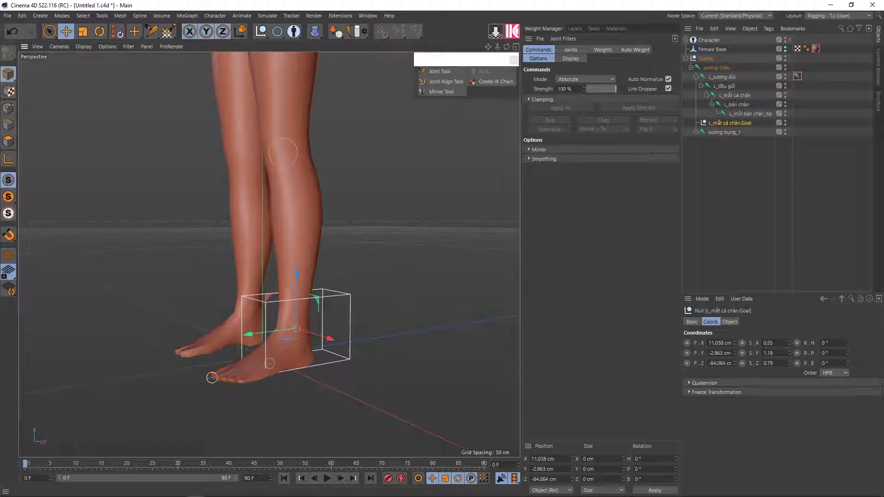
pyautogui.moveTo(789, 343)
pyautogui.mouseDown()
pyautogui.moveTo(786, 382)
pyautogui.moveTo(786, 368)
pyautogui.mouseUp()
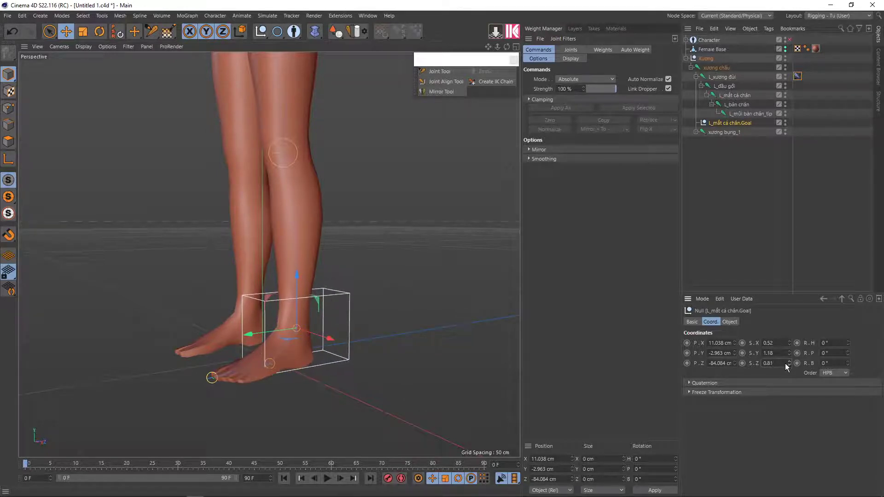
pyautogui.keyDown('alt'); pyautogui.moveTo(405, 364); pyautogui.dragTo(464, 371); pyautogui.keyUp('alt')
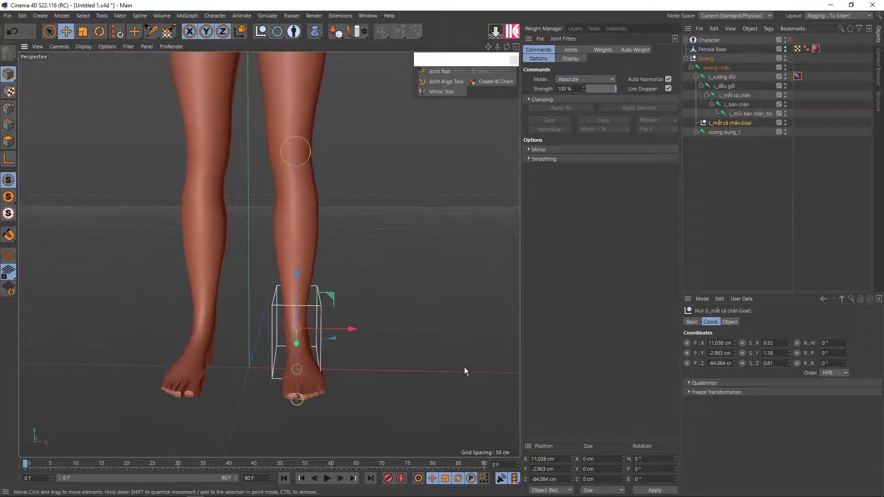
pyautogui.keyDown('alt'); pyautogui.moveTo(403, 359); pyautogui.dragTo(506, 368); pyautogui.keyUp('alt')
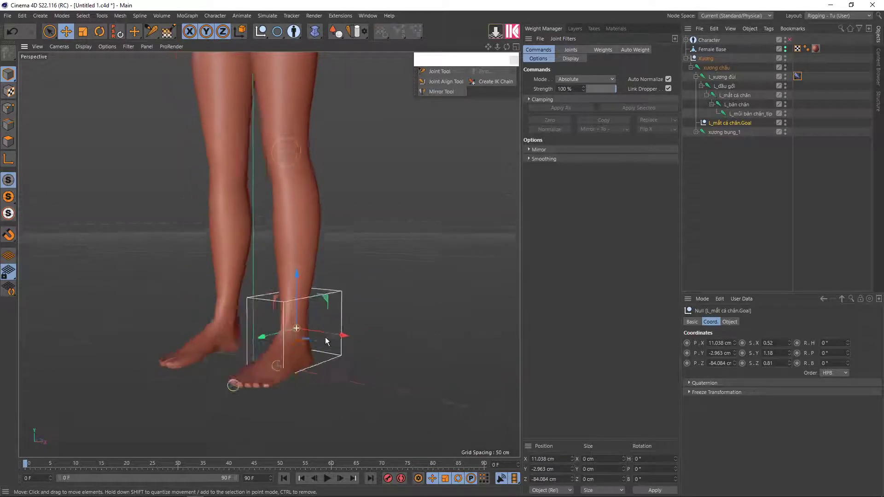
# Freeze all the goal null's transformations and bring up the leg's IK tag settings.
pyautogui.click(689, 392)
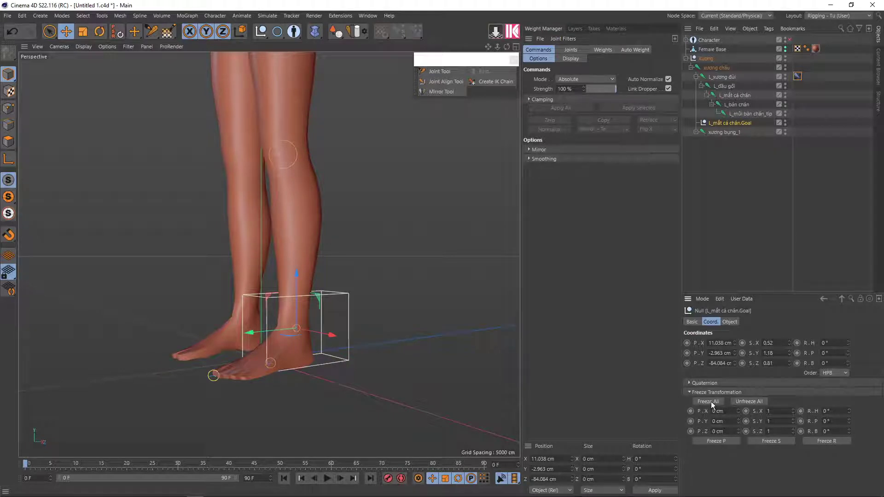
pyautogui.click(712, 405)
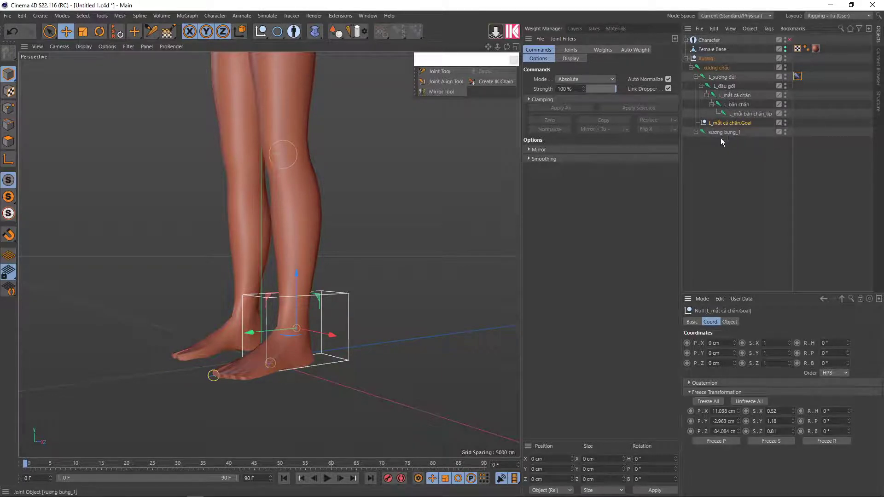
pyautogui.click(797, 77)
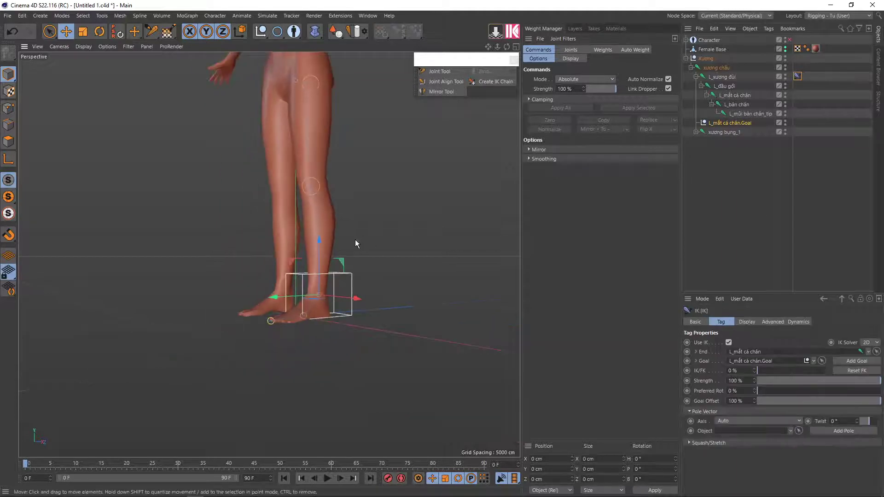
pyautogui.scroll(-2, 355, 240)
pyautogui.scroll(-2, 351, 260)
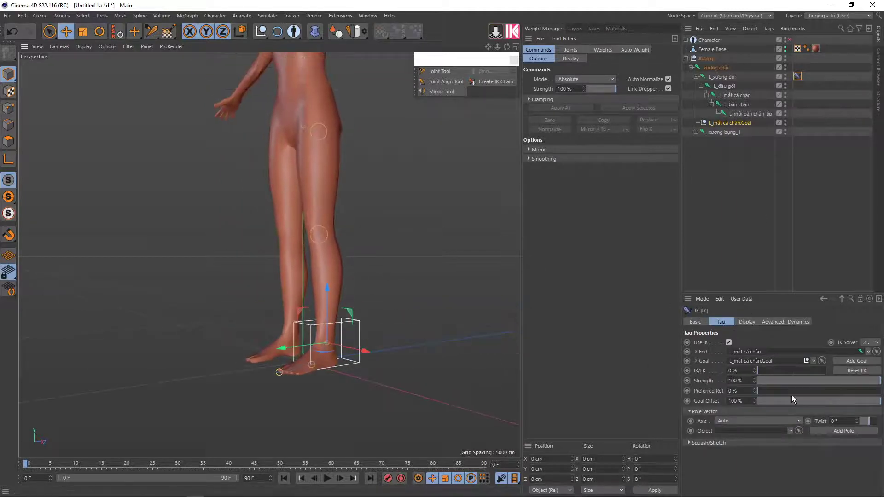
# Add a pole to the leg IK tag and select the new L_xương đùi.Pole null.
pyautogui.click(840, 431)
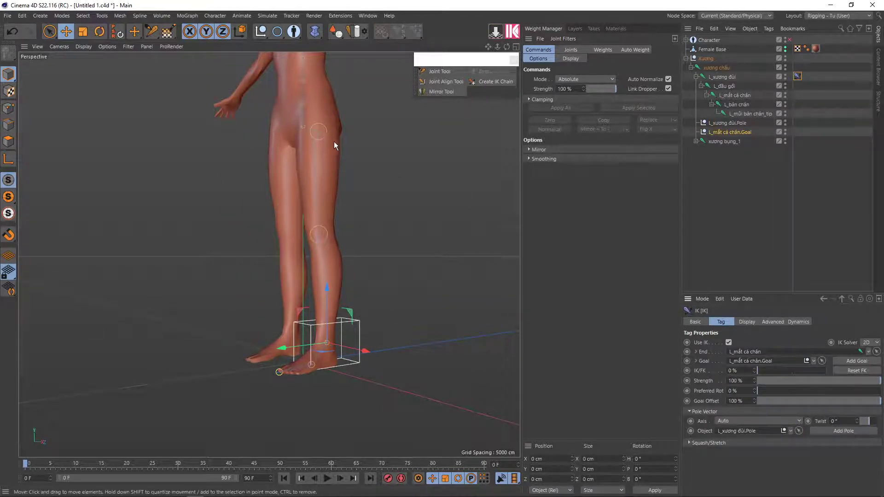
pyautogui.scroll(1, 307, 124)
pyautogui.scroll(2, 330, 133)
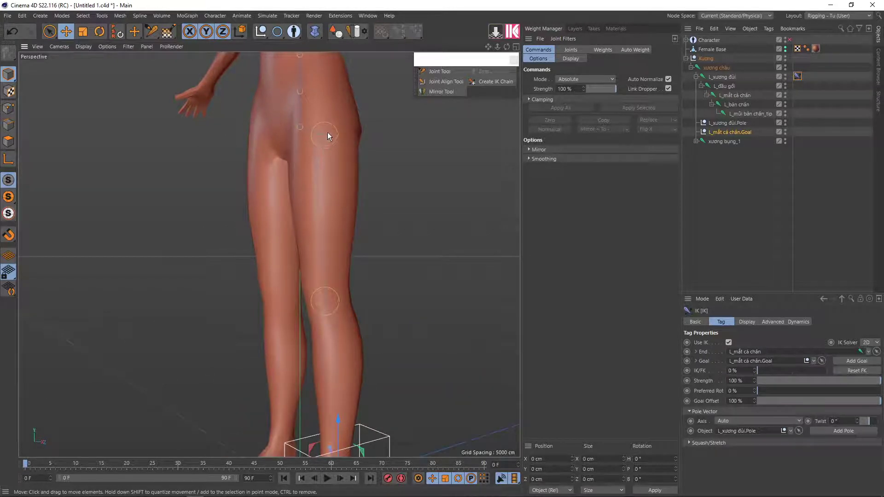
pyautogui.click(722, 122)
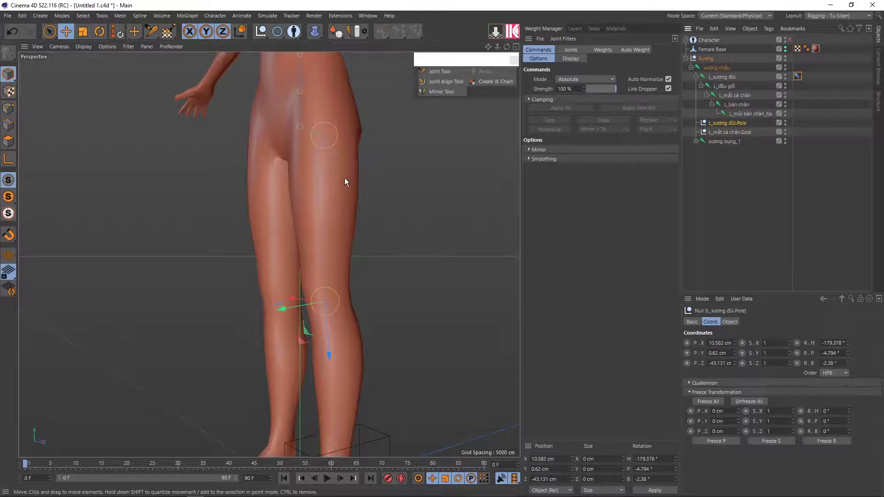
pyautogui.moveTo(344, 182)
pyautogui.keyDown('alt'); pyautogui.mouseDown()
pyautogui.moveTo(350, 335)
pyautogui.moveTo(346, 300)
pyautogui.mouseUp(); pyautogui.keyUp('alt')
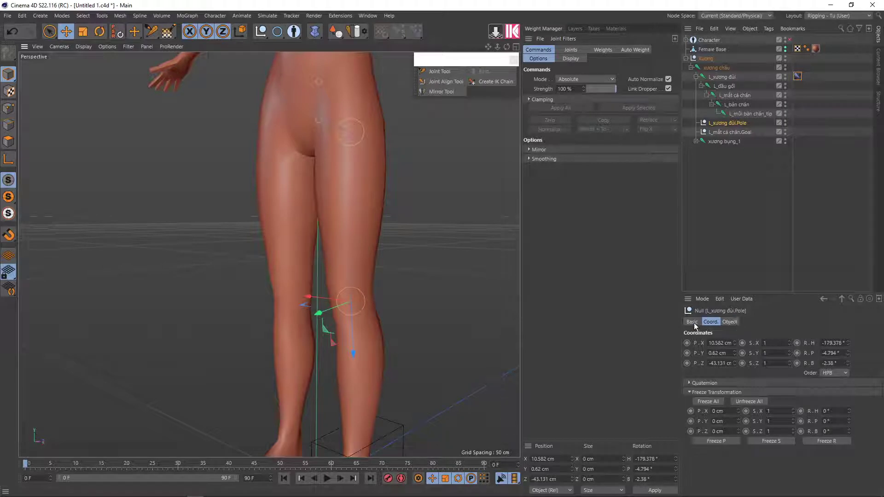
# Display the pole null as a Y-oriented pyramid with a 4 cm radius.
pyautogui.click(731, 322)
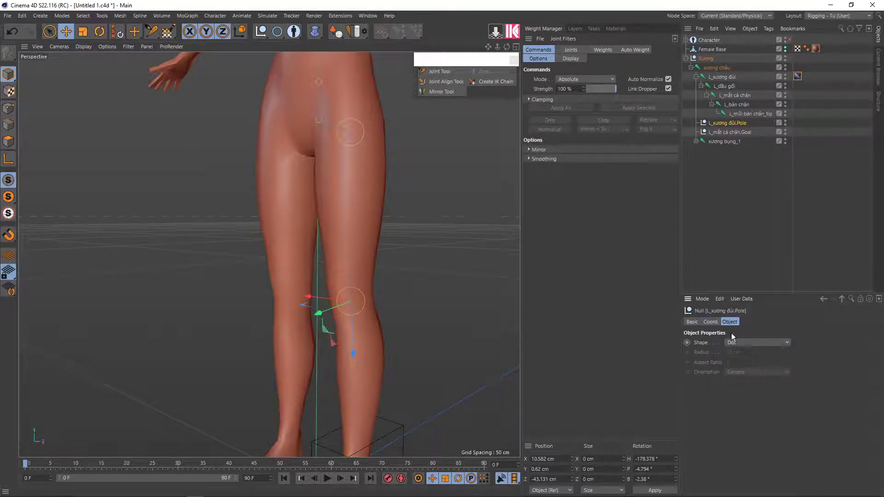
pyautogui.click(736, 344)
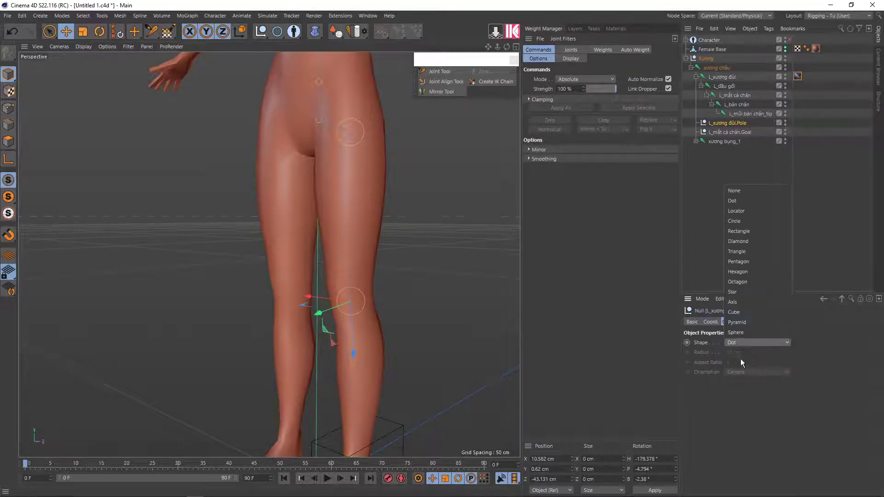
pyautogui.click(742, 322)
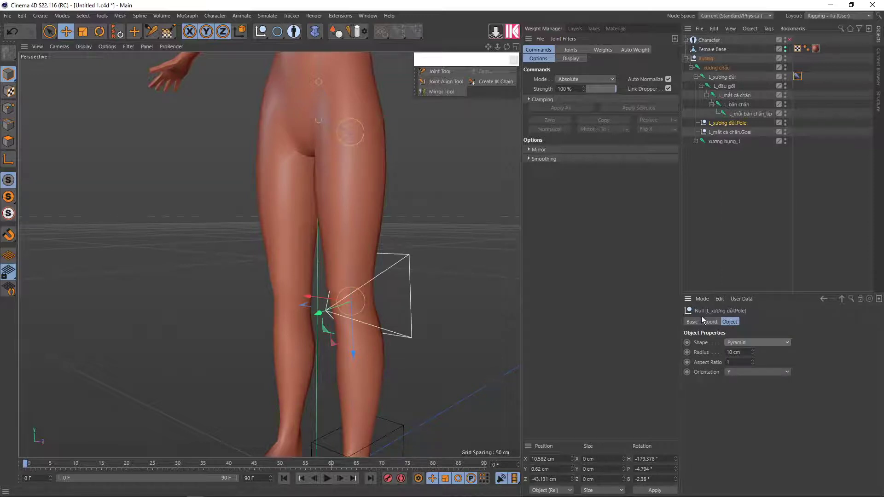
pyautogui.click(738, 372)
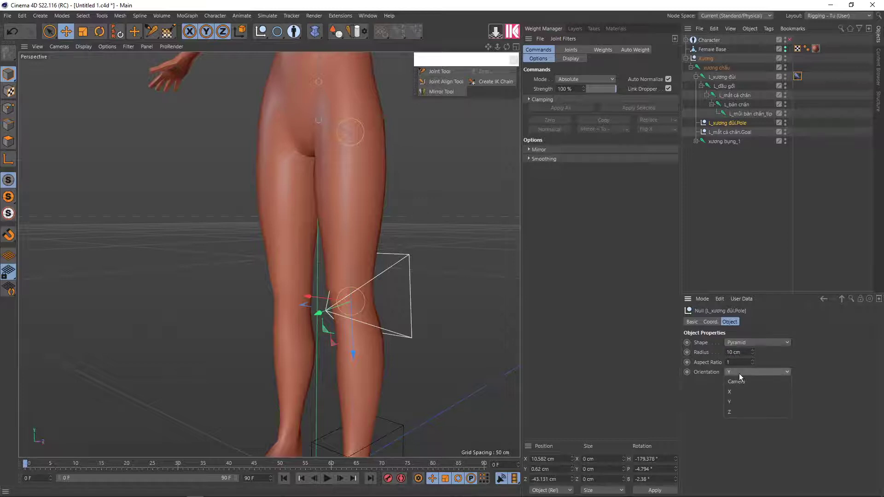
pyautogui.click(804, 353)
pyautogui.click(749, 353)
pyautogui.write('4')
pyautogui.press('Return')
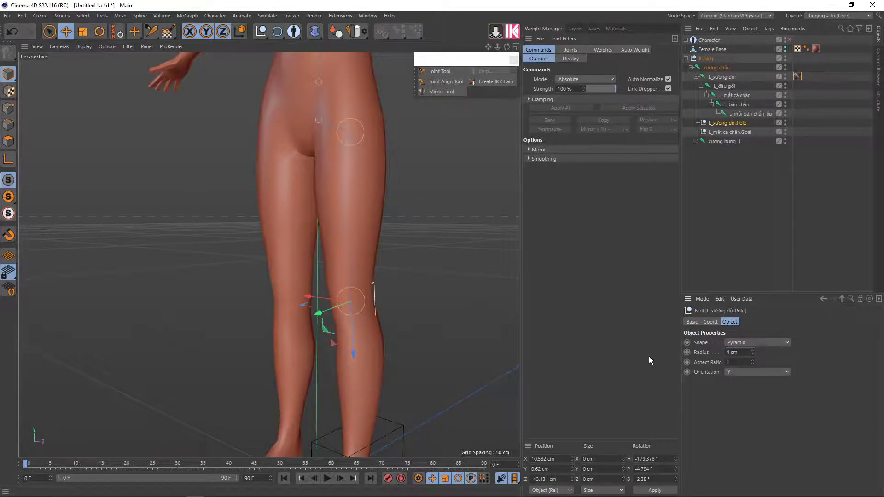
# Flip the pole null by setting its Y scale to -1.
pyautogui.keyDown('alt'); pyautogui.moveTo(509, 332); pyautogui.dragTo(427, 320); pyautogui.keyUp('alt')
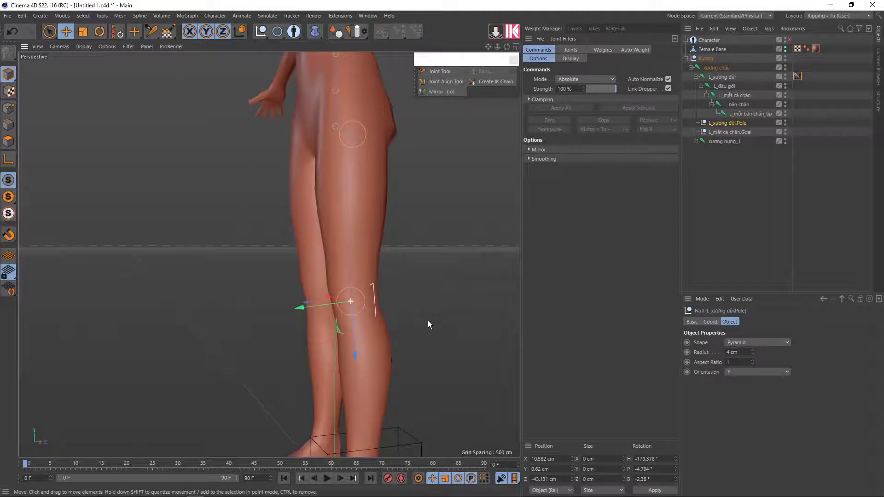
pyautogui.click(713, 321)
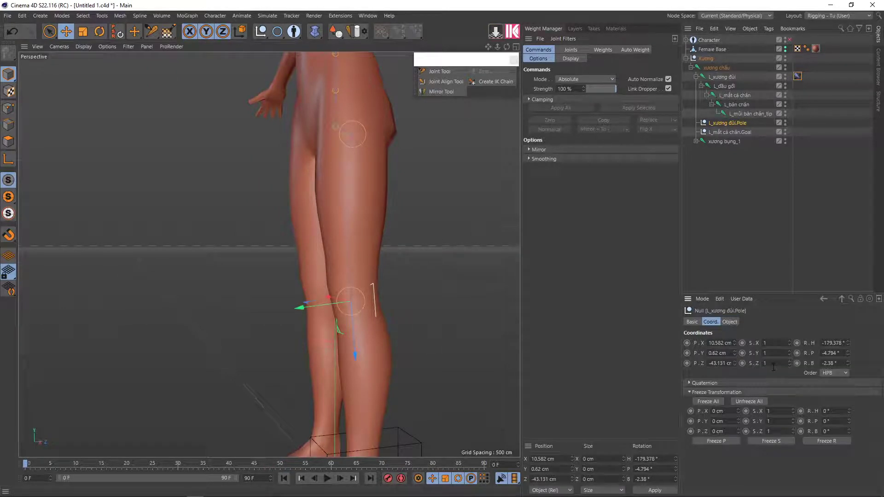
pyautogui.write('-1')
pyautogui.press('Return')
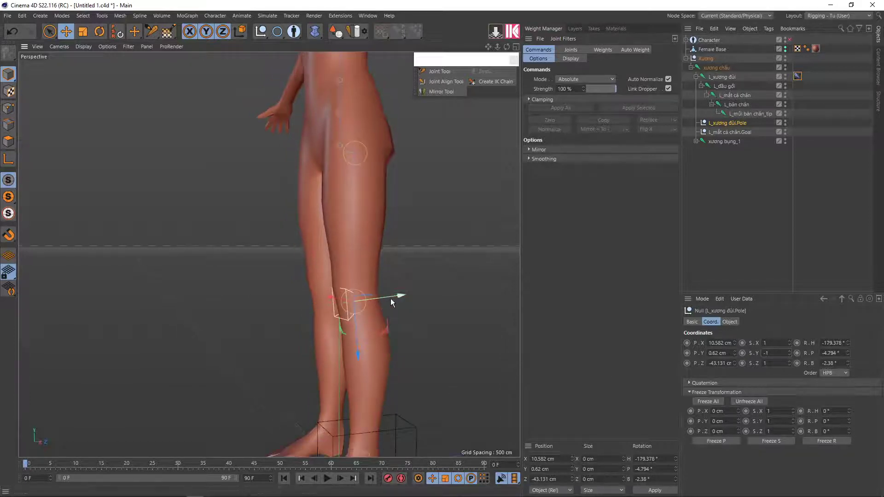
# Move L_xương đùi.Pole out in front of the left knee along Z.
pyautogui.moveTo(390, 298); pyautogui.dragTo(277, 302)
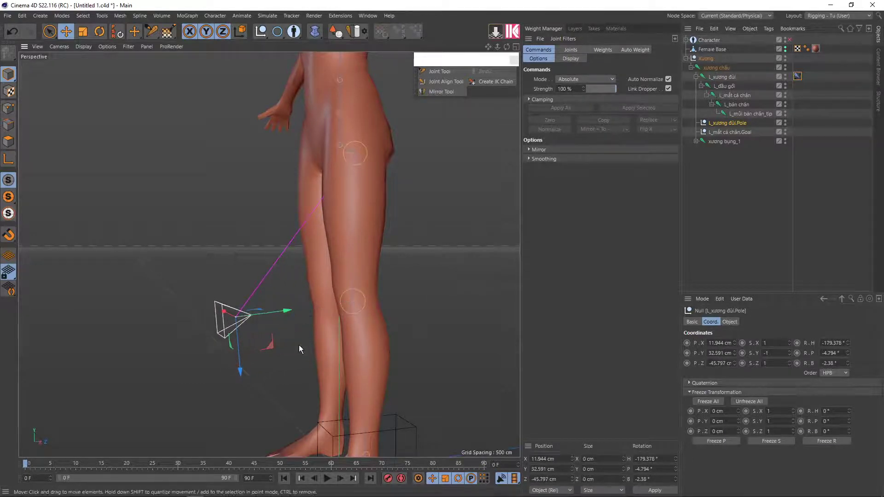
pyautogui.moveTo(299, 344)
pyautogui.keyDown('alt'); pyautogui.mouseDown()
pyautogui.moveTo(325, 348)
pyautogui.moveTo(305, 346)
pyautogui.mouseUp(); pyautogui.keyUp('alt')
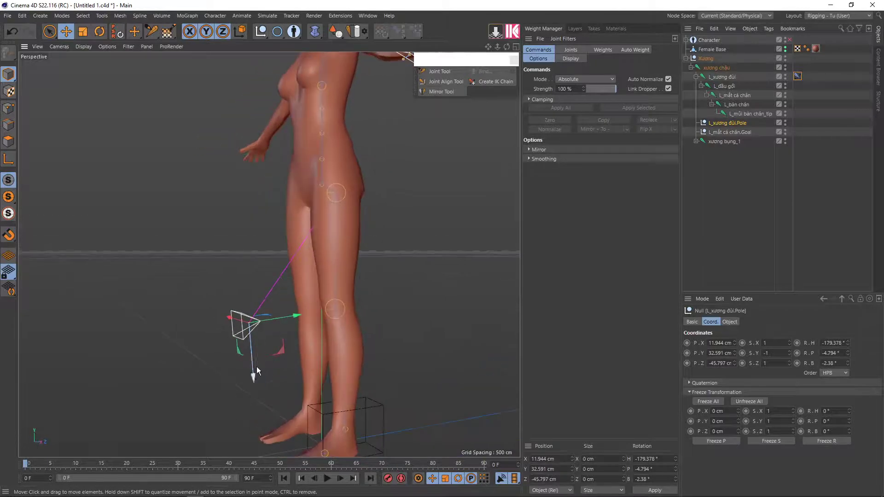
pyautogui.moveTo(252, 370)
pyautogui.mouseDown()
pyautogui.moveTo(240, 307)
pyautogui.moveTo(375, 382)
pyautogui.moveTo(292, 377)
pyautogui.moveTo(264, 350)
pyautogui.mouseUp()
pyautogui.moveTo(286, 248); pyautogui.dragTo(294, 247)
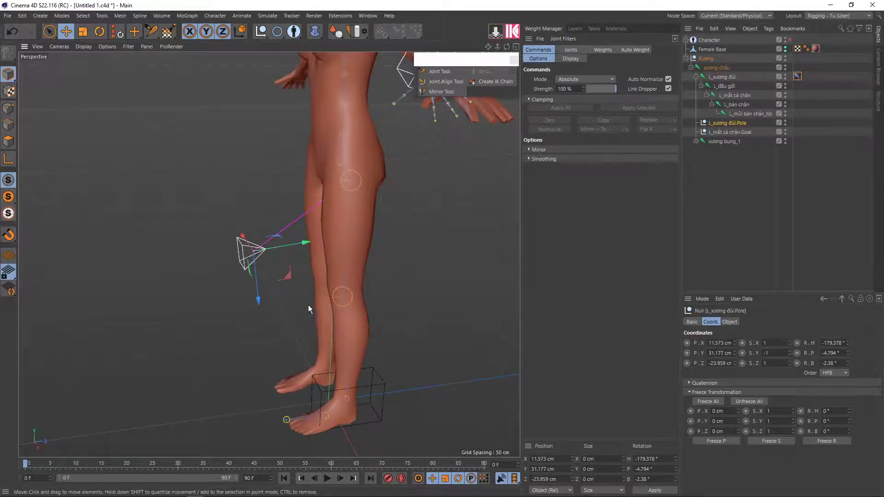
pyautogui.keyDown('alt'); pyautogui.moveTo(308, 304); pyautogui.dragTo(337, 294); pyautogui.keyUp('alt')
# Freeze the pole null's transforms and turn its display colour on (white).
pyautogui.click(713, 403)
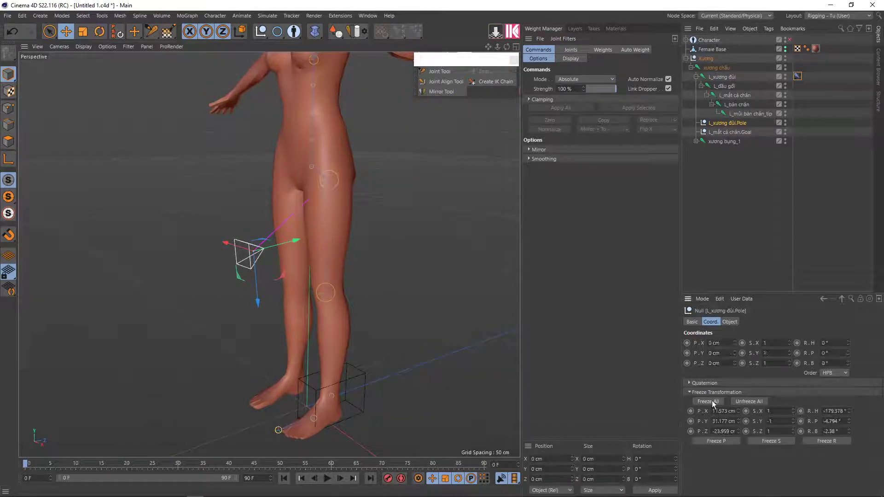
pyautogui.click(692, 322)
pyautogui.click(743, 398)
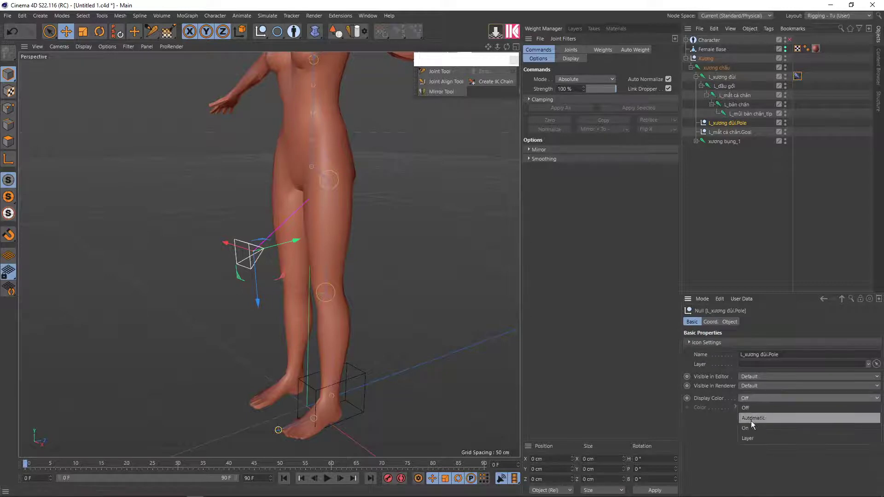
pyautogui.click(750, 428)
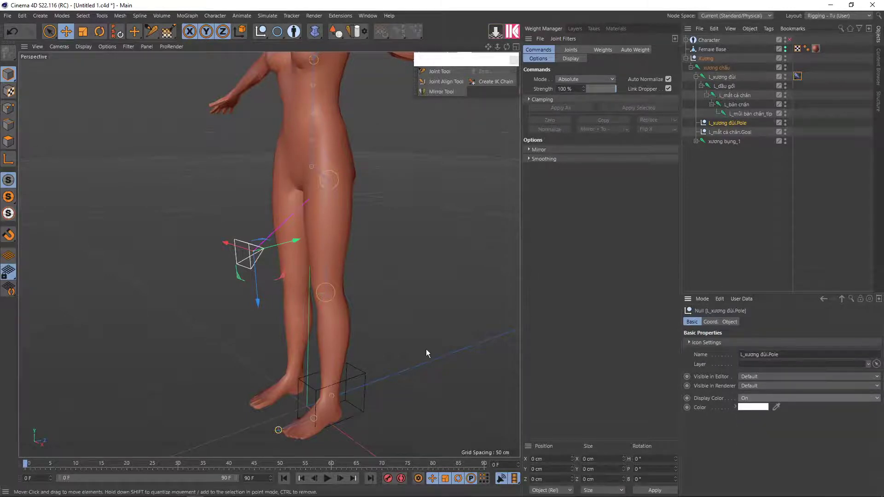
# Turn on white display colour for L_mắt cá chân.Goal and check its zeroed coordinates.
pyautogui.click(350, 377)
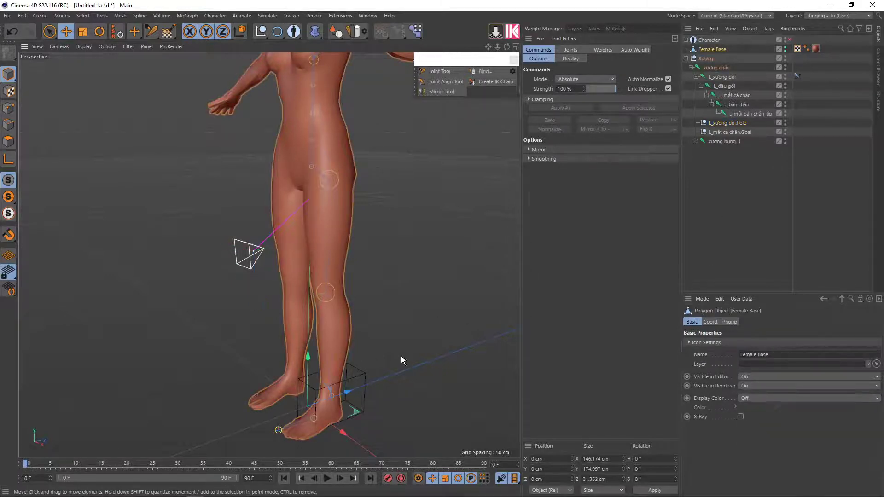
pyautogui.click(729, 132)
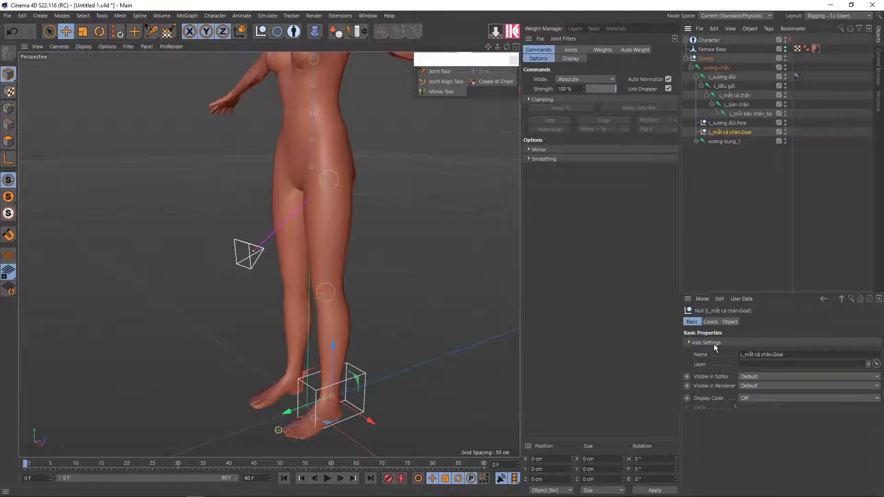
pyautogui.click(746, 399)
pyautogui.click(746, 428)
pyautogui.click(465, 270)
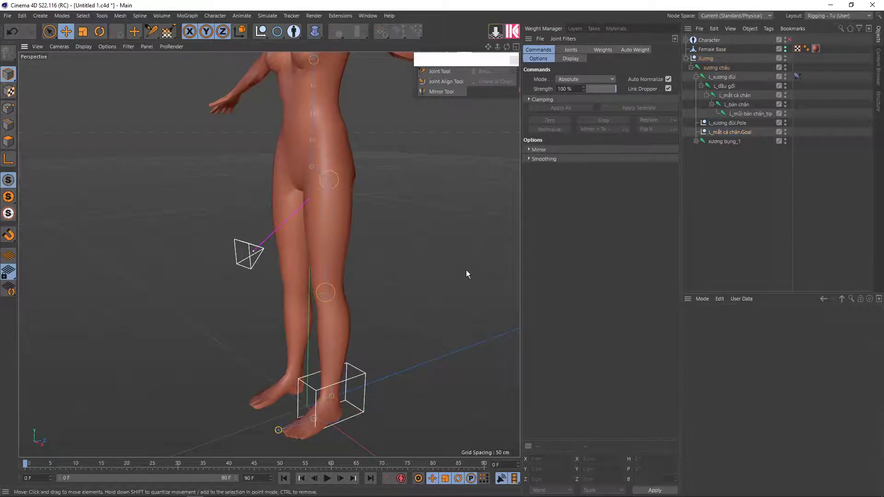
pyautogui.keyDown('alt'); pyautogui.moveTo(466, 270); pyautogui.dragTo(403, 290); pyautogui.keyUp('alt')
pyautogui.click(729, 131)
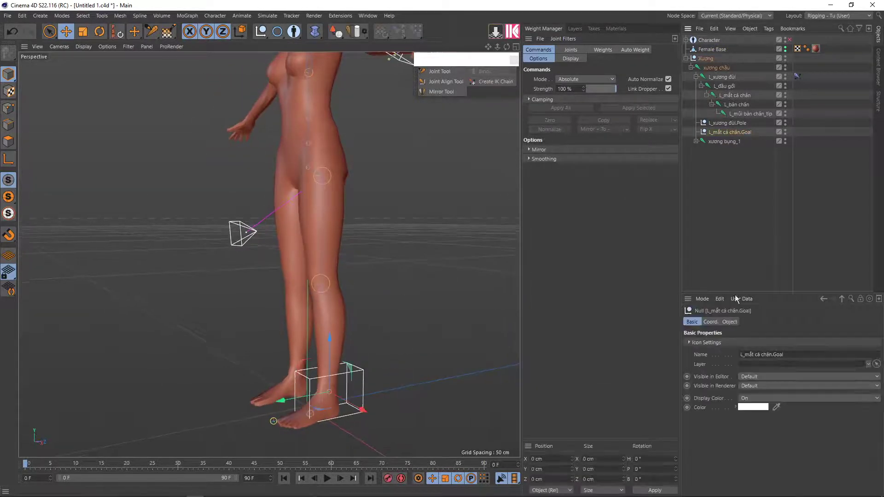
pyautogui.click(710, 322)
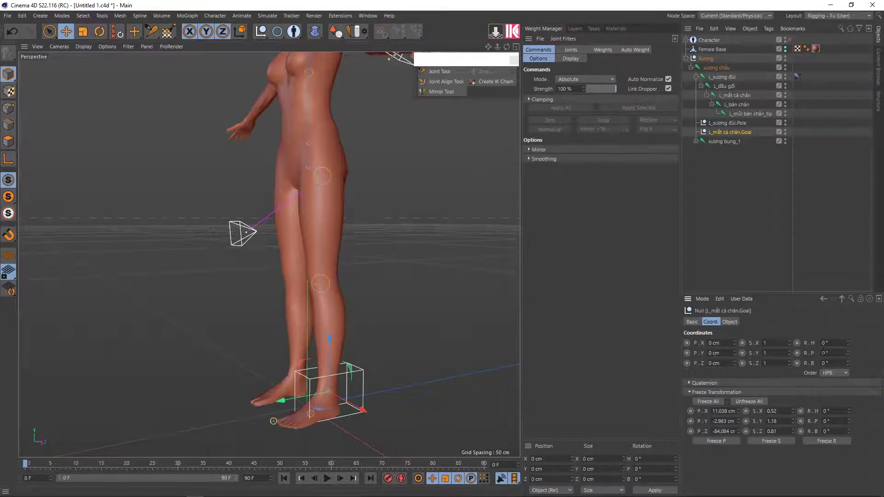
pyautogui.click(720, 124)
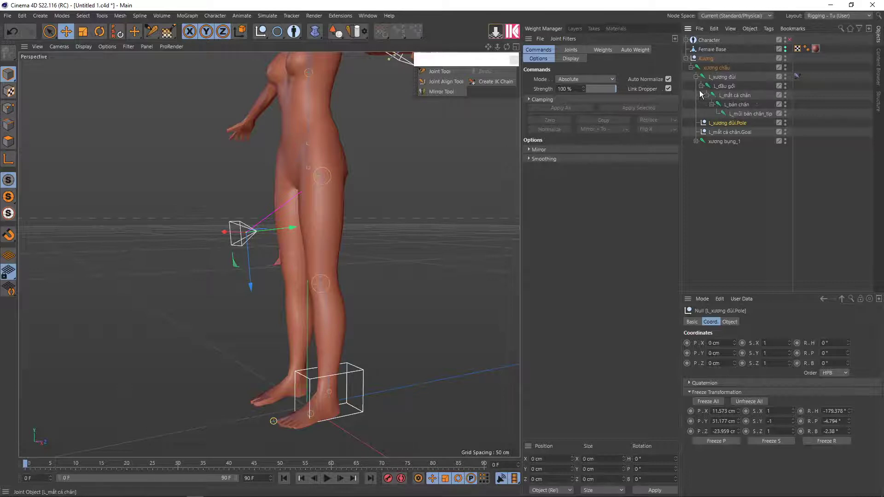
# Drag L_mắt cá chân.Goal and L_xương đùi.Pole out of the hip hierarchy to the scene root.
pyautogui.keyDown('alt'); pyautogui.moveTo(419, 223); pyautogui.dragTo(493, 212); pyautogui.keyUp('alt')
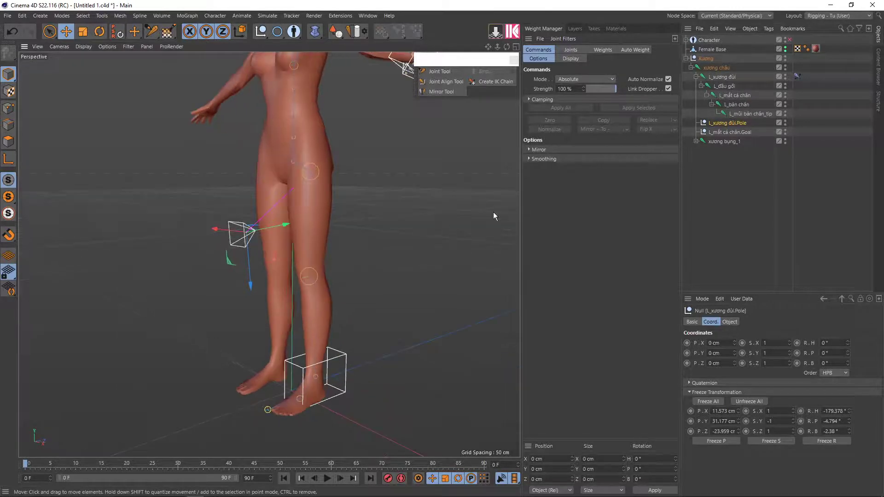
pyautogui.moveTo(711, 137); pyautogui.dragTo(716, 173)
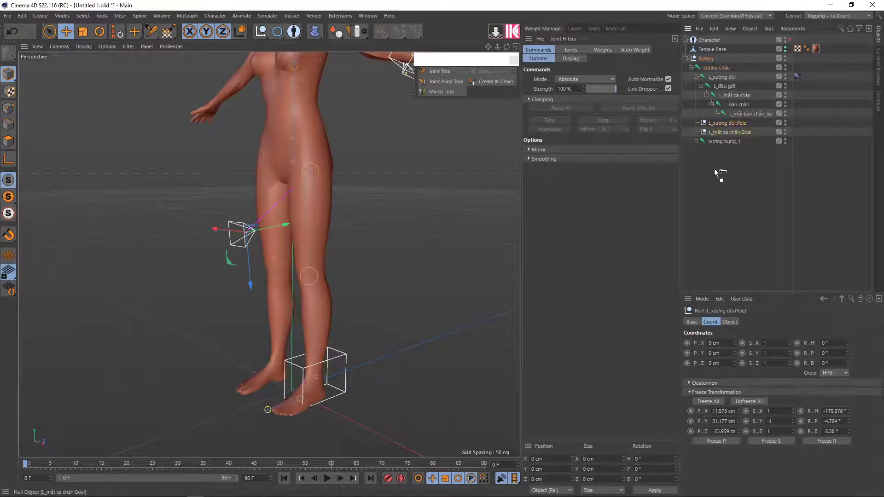
pyautogui.moveTo(715, 125); pyautogui.dragTo(711, 168)
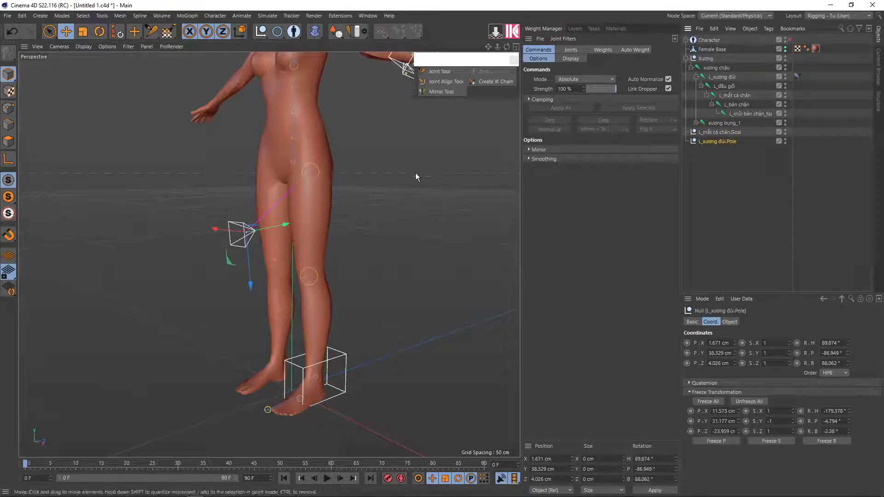
# Test the leg bend by raising the ankle goal null, then undo the move.
pyautogui.click(723, 137)
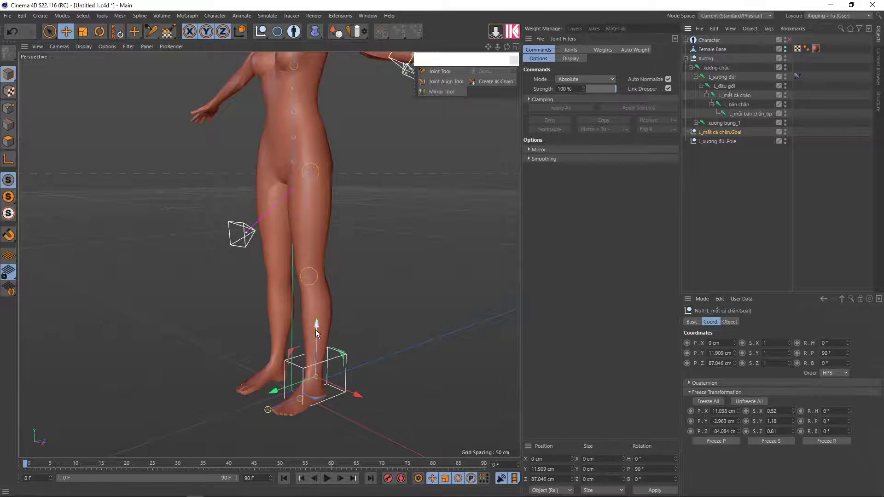
pyautogui.moveTo(316, 329)
pyautogui.mouseDown()
pyautogui.moveTo(294, 316)
pyautogui.moveTo(297, 270)
pyautogui.moveTo(346, 283)
pyautogui.moveTo(337, 275)
pyautogui.moveTo(424, 247)
pyautogui.mouseUp()
pyautogui.hotkey('ctrl', 'z')
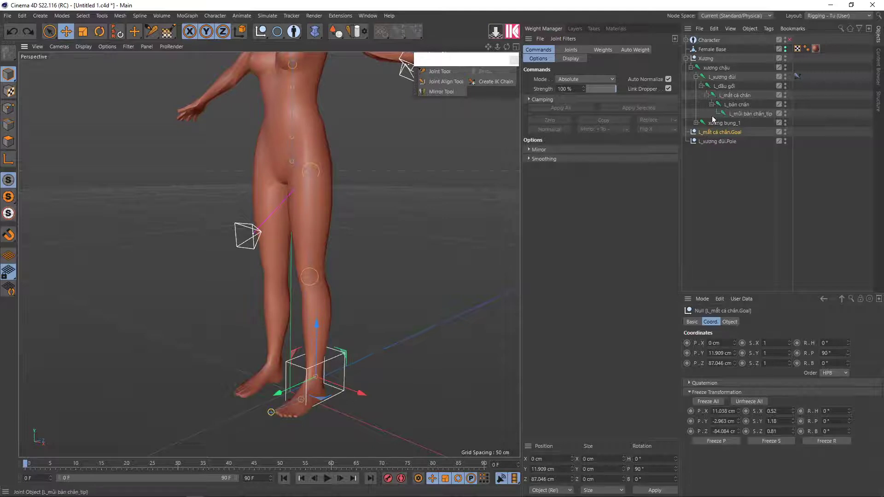
# Select the wrist goal and move the shoulder pole L_xương vai.Pole to the top level.
pyautogui.scroll(-3, 338, 215)
pyautogui.keyDown('alt'); pyautogui.moveTo(338, 215); pyautogui.dragTo(354, 161); pyautogui.keyUp('alt')
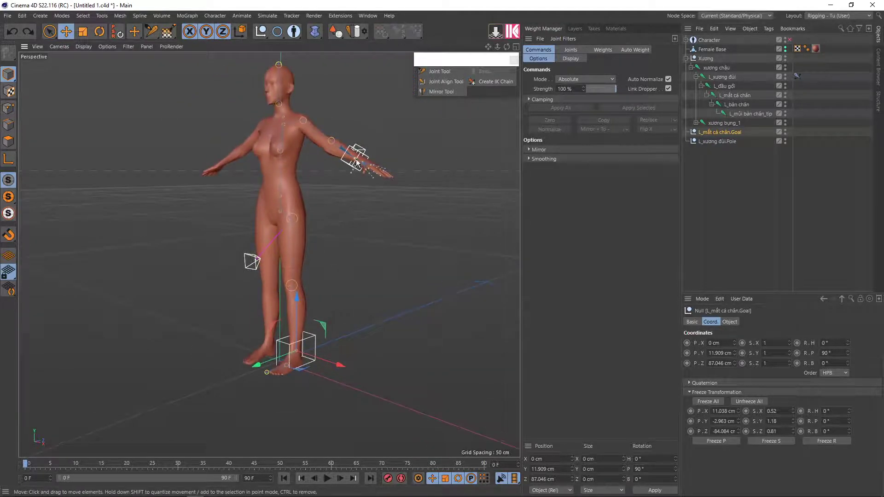
pyautogui.scroll(3, 359, 157)
pyautogui.scroll(3, 359, 158)
pyautogui.click(359, 158)
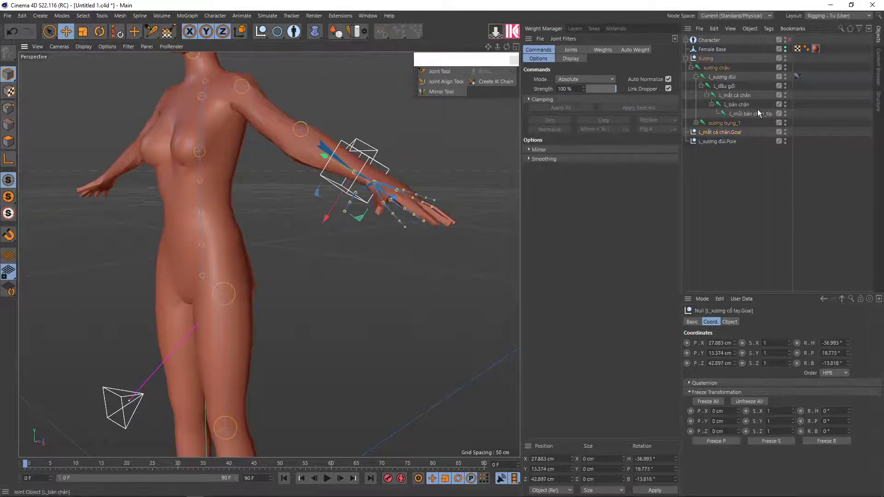
pyautogui.click(696, 123)
pyautogui.scroll(-2, 729, 194)
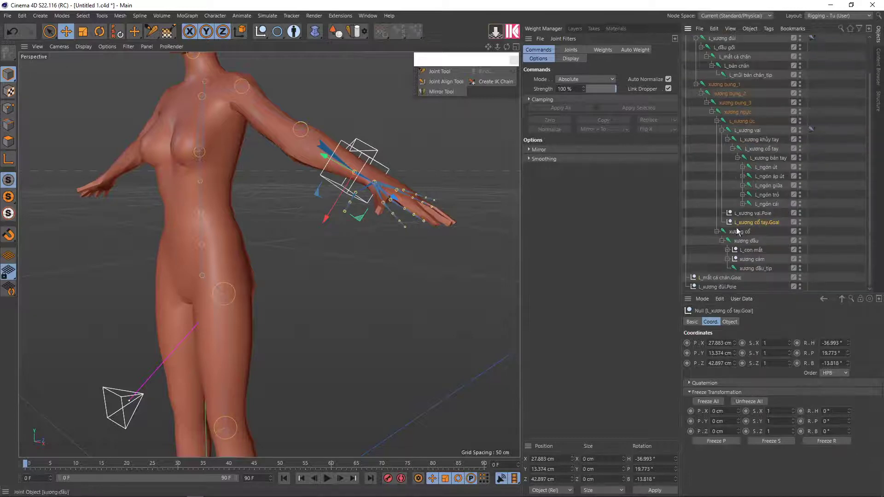
pyautogui.moveTo(740, 226)
pyautogui.mouseDown()
pyautogui.moveTo(709, 271)
pyautogui.moveTo(726, 272)
pyautogui.mouseUp()
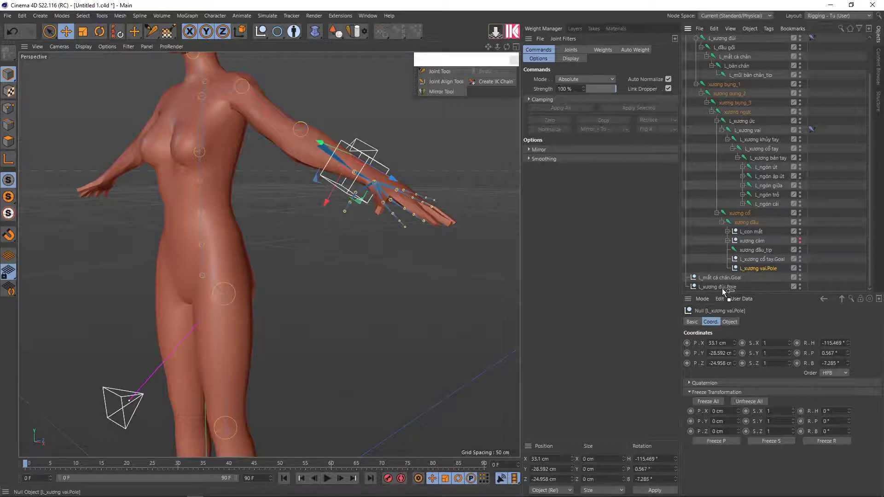
pyautogui.moveTo(732, 286); pyautogui.dragTo(727, 282)
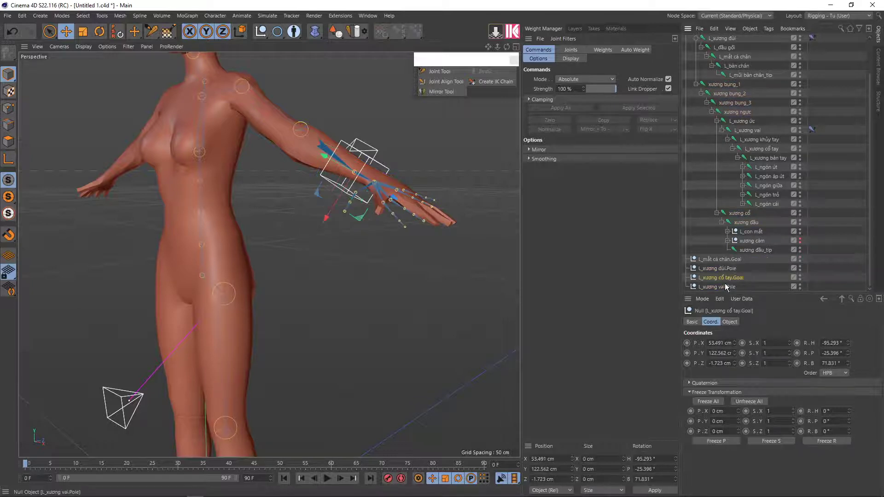
# Undo the shoulder pole and leg nulls' moves back out of the top level.
pyautogui.moveTo(322, 216)
pyautogui.keyDown('alt'); pyautogui.mouseDown()
pyautogui.moveTo(266, 234)
pyautogui.moveTo(348, 217)
pyautogui.mouseUp(); pyautogui.keyUp('alt')
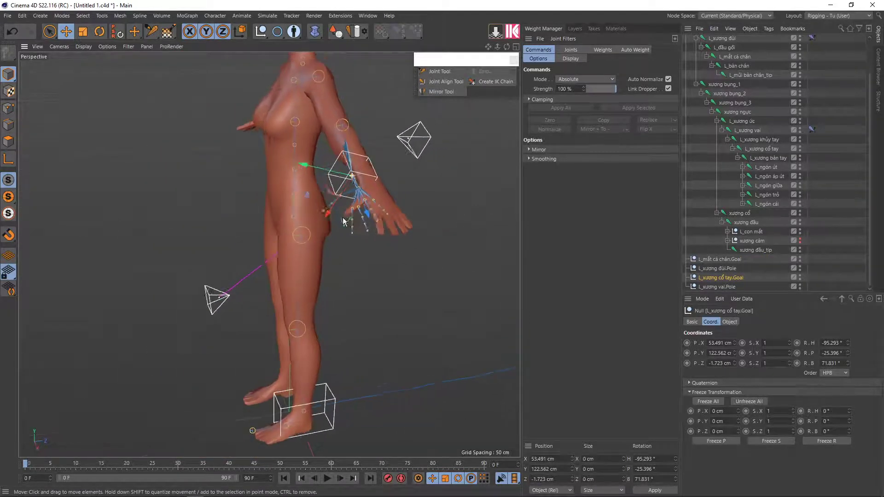
pyautogui.hotkey('ctrl', 'z')
pyautogui.hotkey('ctrl', 'z')
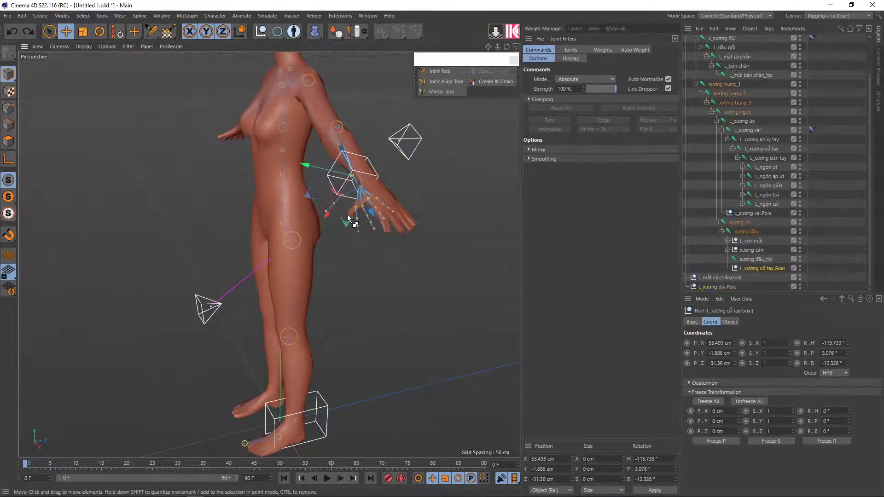
pyautogui.hotkey('ctrl', 'z')
pyautogui.hotkey('ctrl', 'z')
pyautogui.keyDown('alt'); pyautogui.moveTo(426, 161); pyautogui.dragTo(313, 211); pyautogui.keyUp('alt')
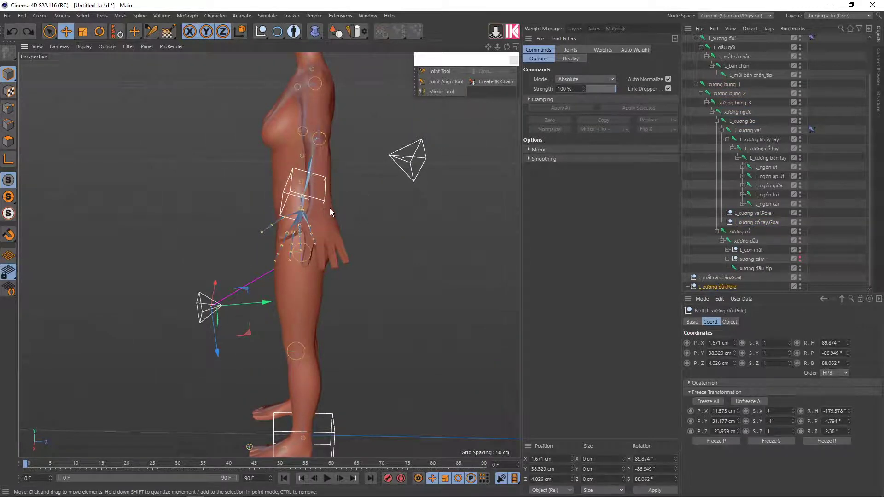
pyautogui.scroll(2, 323, 205)
pyautogui.hotkey('ctrl', 'z')
pyautogui.scroll(-2, 322, 203)
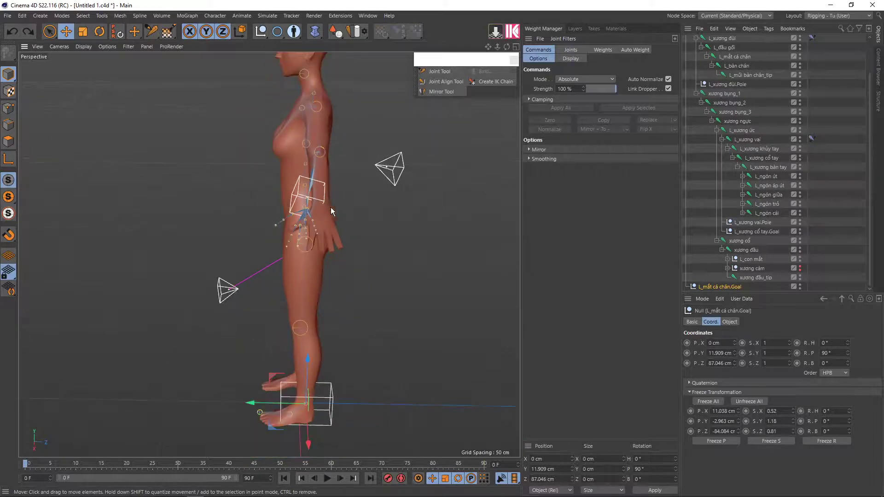
pyautogui.moveTo(340, 237)
pyautogui.keyDown('alt'); pyautogui.mouseDown()
pyautogui.moveTo(352, 239)
pyautogui.moveTo(363, 224)
pyautogui.mouseUp(); pyautogui.keyUp('alt')
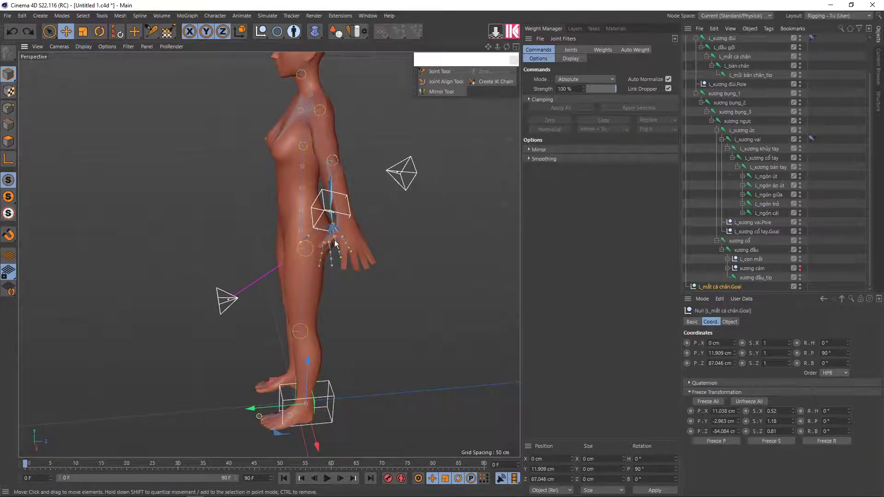
# Test the arm bend by dragging the wrist goal null, then undo it.
pyautogui.click(325, 211)
pyautogui.moveTo(324, 211); pyautogui.dragTo(313, 209)
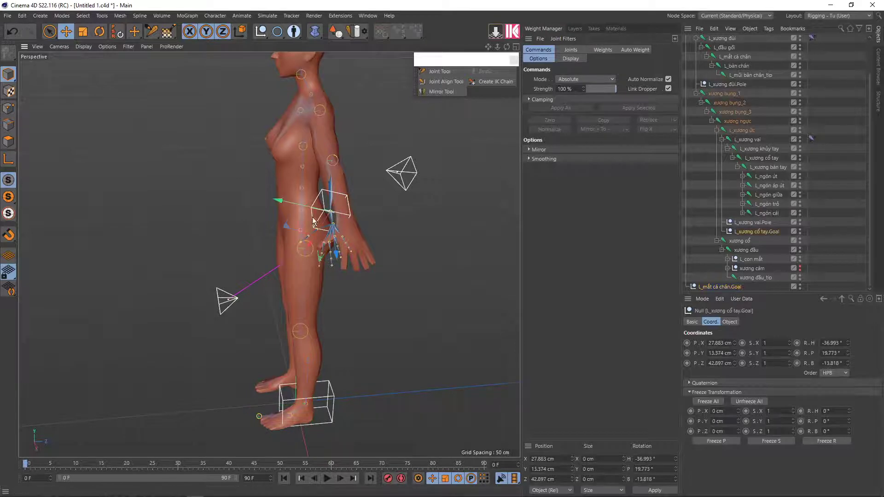
pyautogui.hotkey('ctrl', 'z')
pyautogui.hotkey('ctrl', 'z')
pyautogui.hotkey('ctrl', 'z')
pyautogui.hotkey('ctrl', 'z')
pyautogui.hotkey('ctrl', 'z')
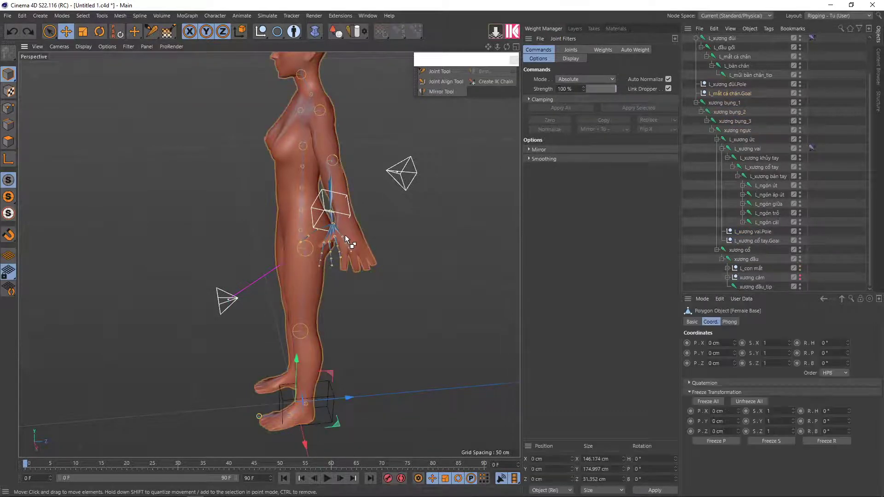
pyautogui.hotkey('ctrl', 'z')
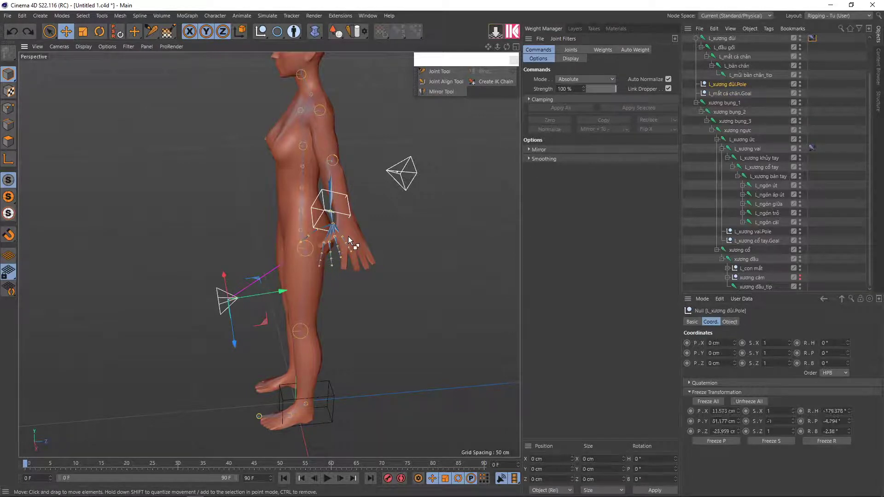
# Undo one more hierarchy change, then redo the undone steps.
pyautogui.hotkey('ctrl', 'z')
pyautogui.hotkey('ctrl', 'z')
pyautogui.hotkey('ctrl', 'z')
pyautogui.hotkey('ctrl', 'y')
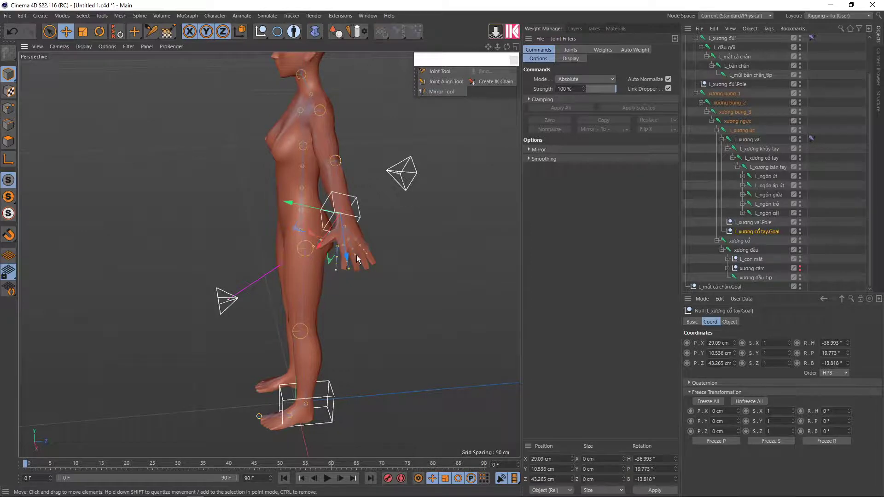
pyautogui.moveTo(358, 259)
pyautogui.keyDown('alt'); pyautogui.mouseDown()
pyautogui.moveTo(296, 272)
pyautogui.moveTo(445, 255)
pyautogui.mouseUp(); pyautogui.keyUp('alt')
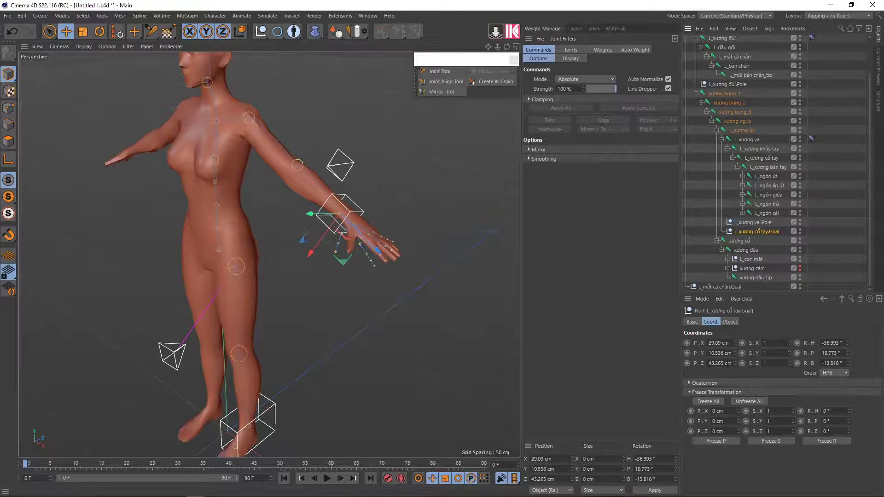
# Apply Freeze All to the wrist goal and the shoulder pole nulls.
pyautogui.click(714, 404)
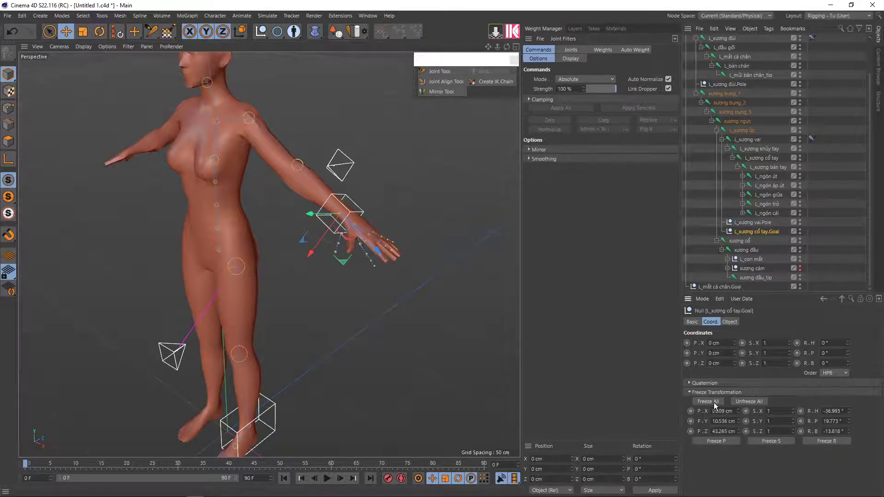
pyautogui.click(751, 222)
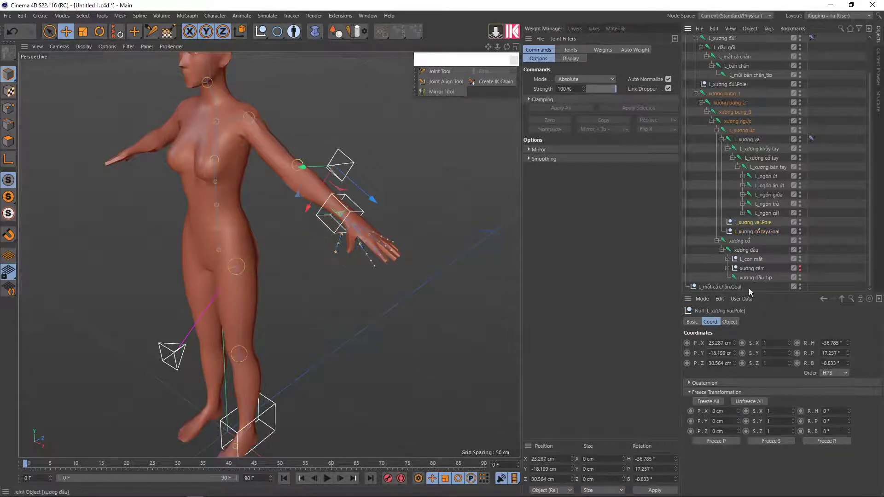
pyautogui.click(707, 401)
pyautogui.moveTo(447, 311)
pyautogui.keyDown('alt'); pyautogui.mouseDown()
pyautogui.moveTo(385, 316)
pyautogui.moveTo(380, 263)
pyautogui.mouseUp(); pyautogui.keyUp('alt')
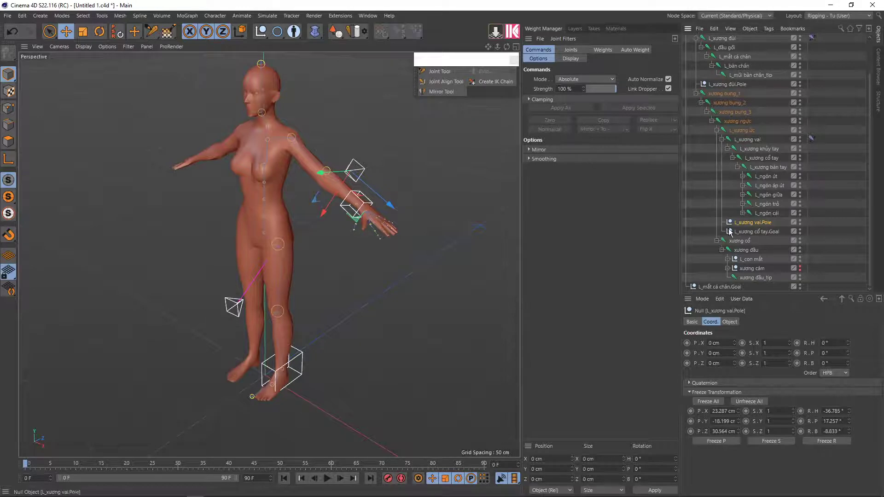
# Try dragging the thigh pole next to the ankle goal, then undo the misplaced move.
pyautogui.click(711, 286)
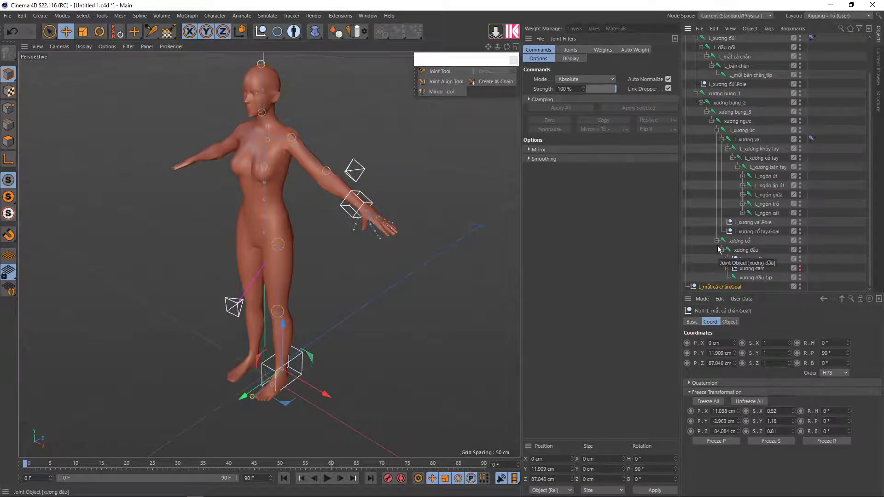
pyautogui.click(728, 85)
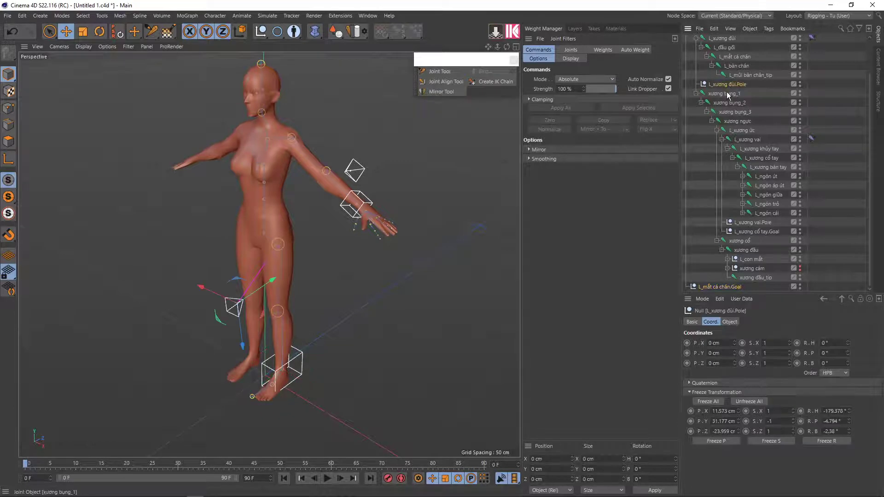
pyautogui.moveTo(727, 85); pyautogui.dragTo(703, 284)
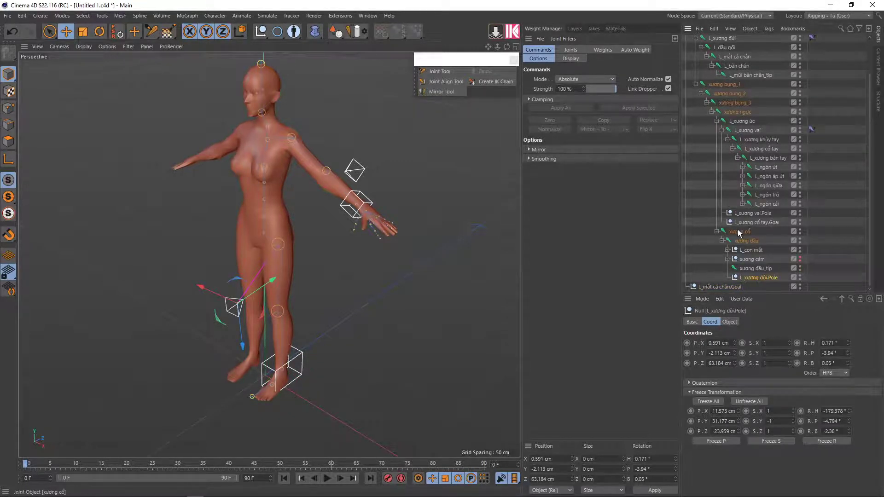
pyautogui.hotkey('ctrl', 'z')
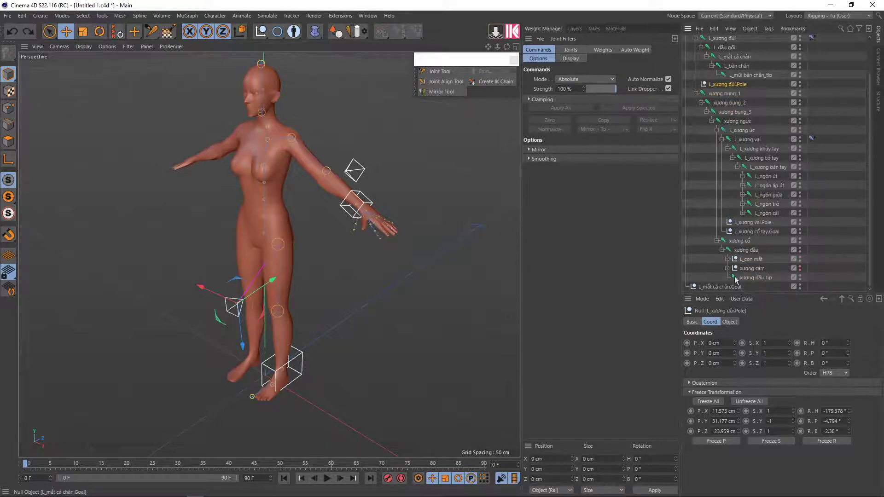
# Group L_mắt cá chân.Goal into a new Null and move L_xương đùi.Pole inside it.
pyautogui.click(709, 286)
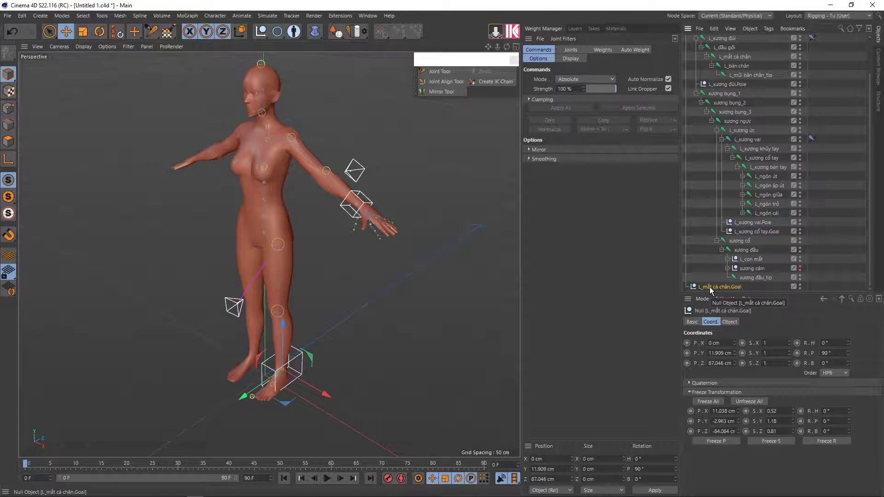
pyautogui.hotkey('ctrl', 'z')
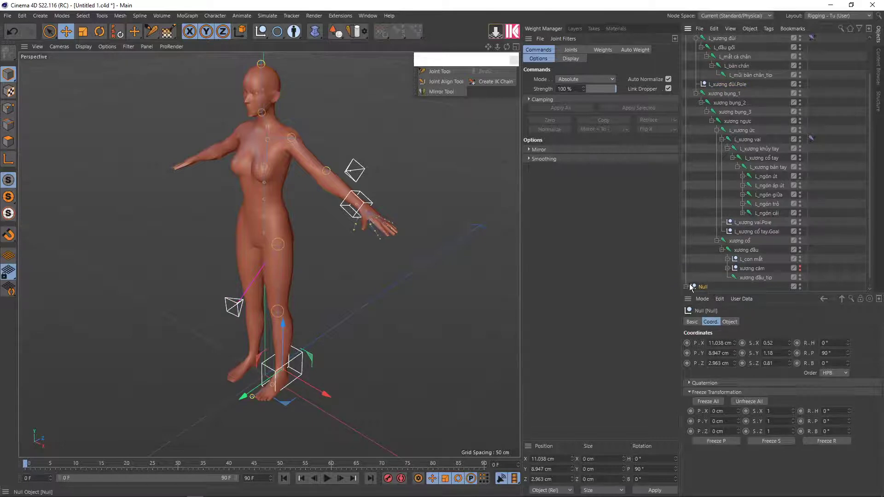
pyautogui.click(691, 287)
pyautogui.moveTo(722, 286)
pyautogui.mouseDown()
pyautogui.moveTo(705, 254)
pyautogui.moveTo(703, 277)
pyautogui.mouseUp()
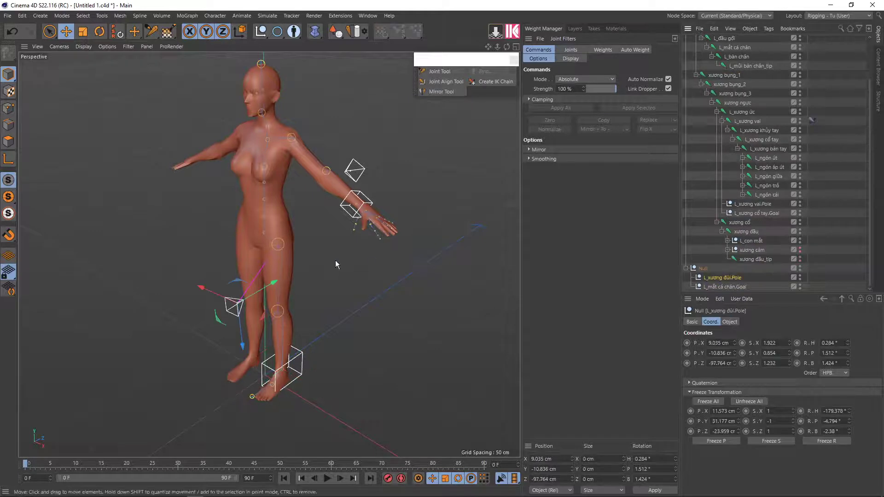
# Reorder the ankle goal above the thigh pole inside the new Null.
pyautogui.scroll(2, 278, 233)
pyautogui.scroll(2, 276, 248)
pyautogui.scroll(2, 267, 266)
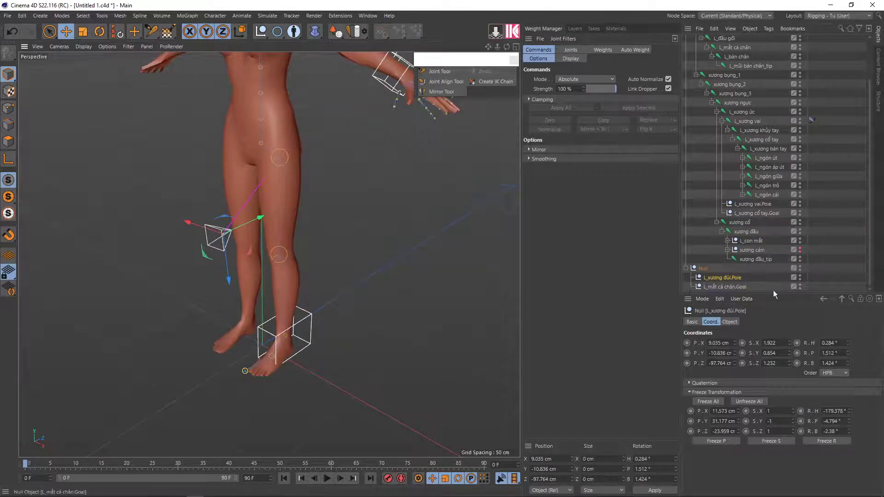
pyautogui.click(713, 286)
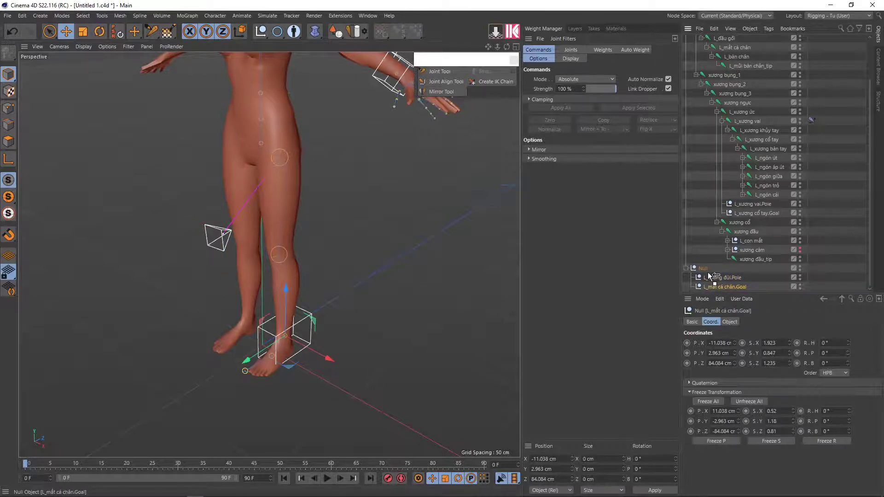
pyautogui.moveTo(711, 276); pyautogui.dragTo(711, 277)
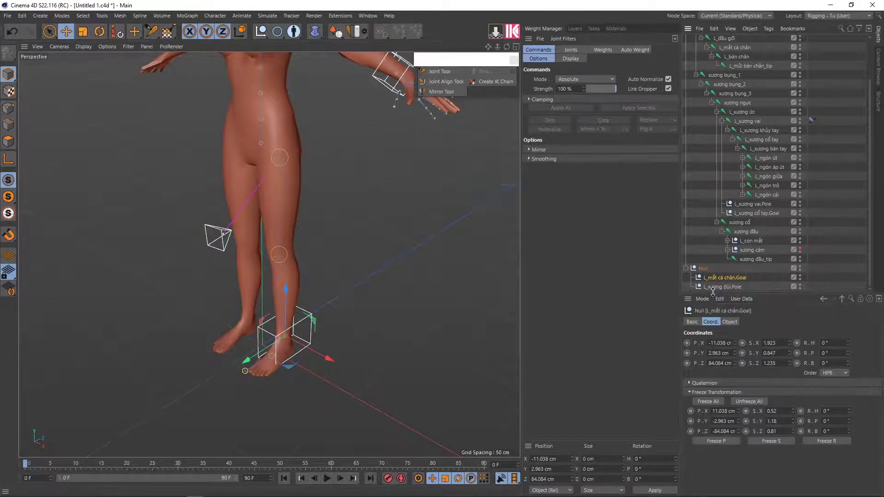
pyautogui.scroll(-3, 363, 203)
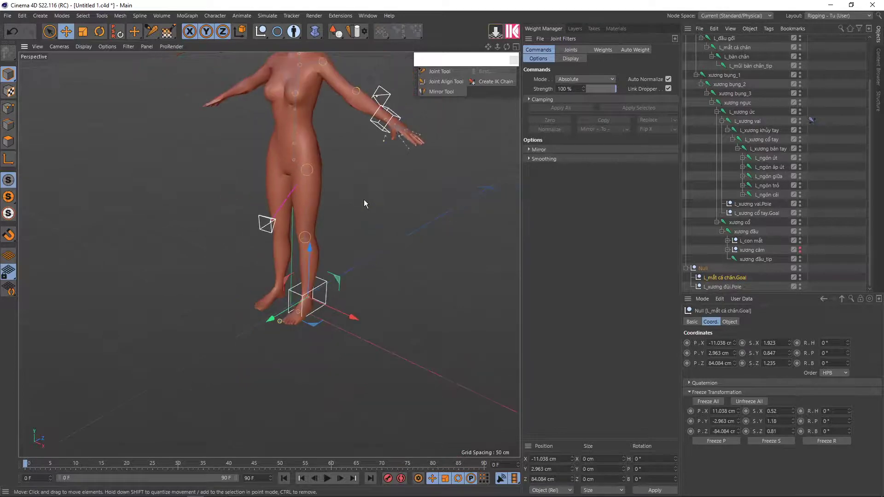
pyautogui.keyDown('alt'); pyautogui.moveTo(363, 200); pyautogui.dragTo(366, 241, button='middle'); pyautogui.keyUp('alt')
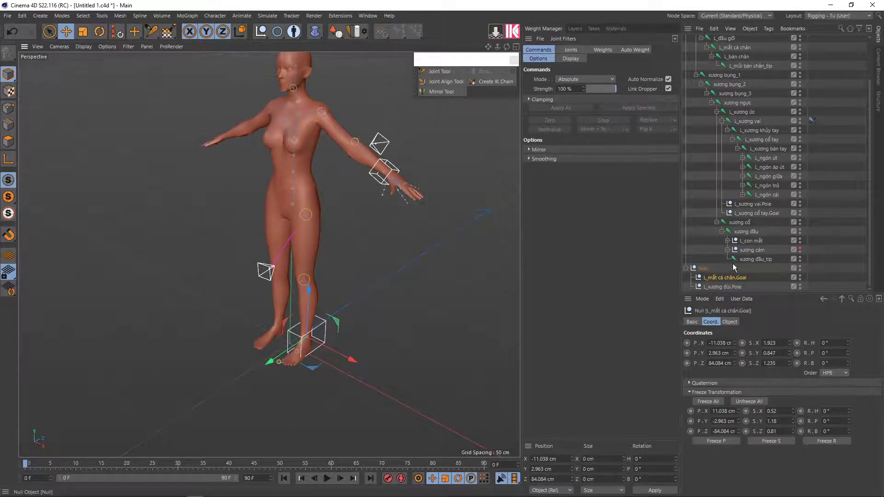
pyautogui.click(747, 214)
pyautogui.moveTo(747, 214); pyautogui.dragTo(704, 273)
pyautogui.moveTo(746, 204); pyautogui.dragTo(702, 258)
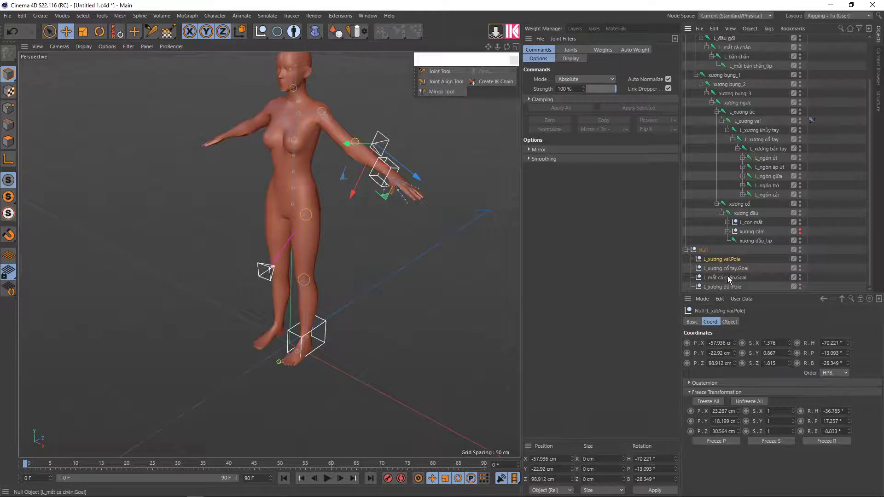
pyautogui.keyDown('alt'); pyautogui.moveTo(467, 213); pyautogui.dragTo(372, 220); pyautogui.keyUp('alt')
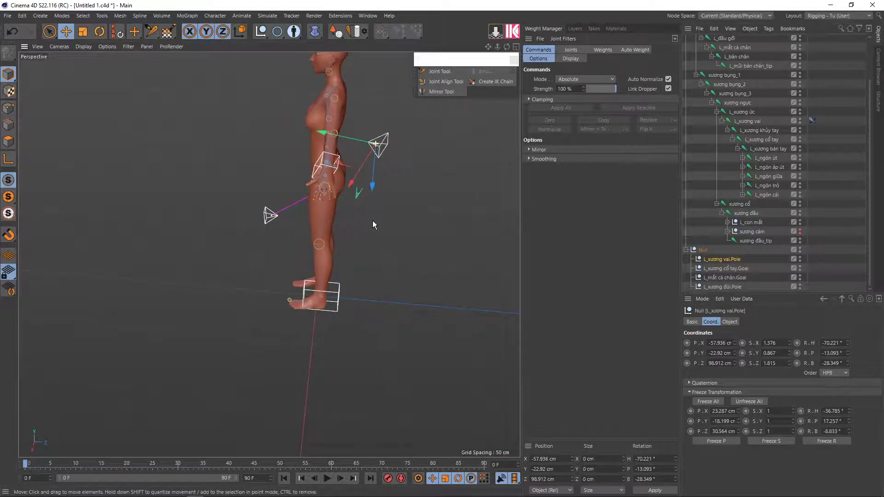
pyautogui.click(721, 268)
pyautogui.scroll(3, 334, 155)
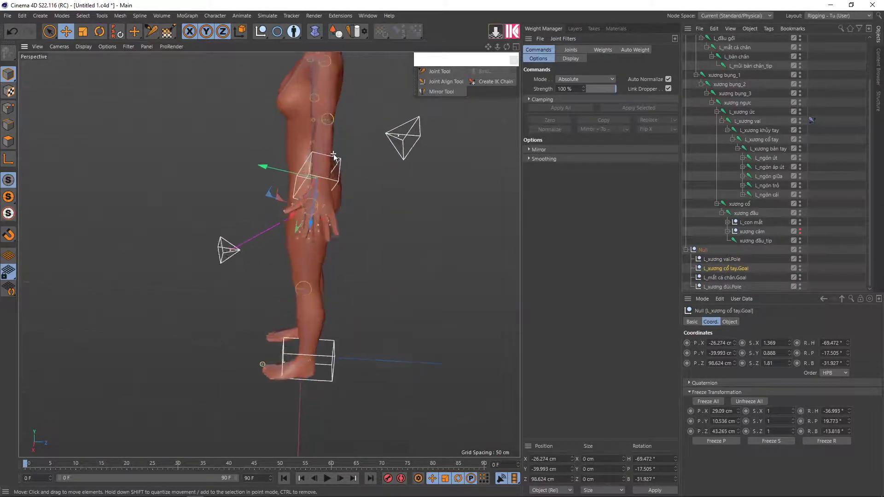
pyautogui.moveTo(334, 156)
pyautogui.keyDown('alt'); pyautogui.mouseDown()
pyautogui.moveTo(338, 195)
pyautogui.moveTo(289, 198)
pyautogui.moveTo(248, 160)
pyautogui.moveTo(327, 186)
pyautogui.moveTo(375, 188)
pyautogui.mouseUp(); pyautogui.keyUp('alt')
pyautogui.click(726, 263)
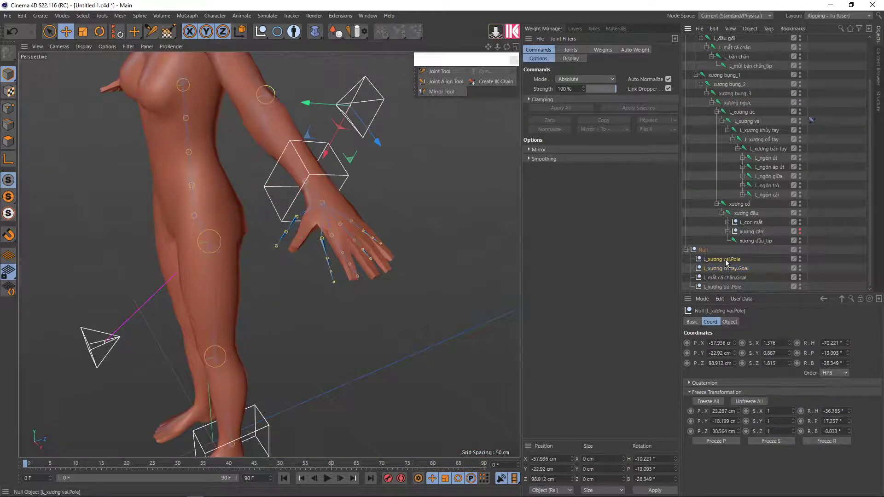
pyautogui.keyDown('alt'); pyautogui.moveTo(341, 225); pyautogui.dragTo(371, 231); pyautogui.keyUp('alt')
pyautogui.click(712, 270)
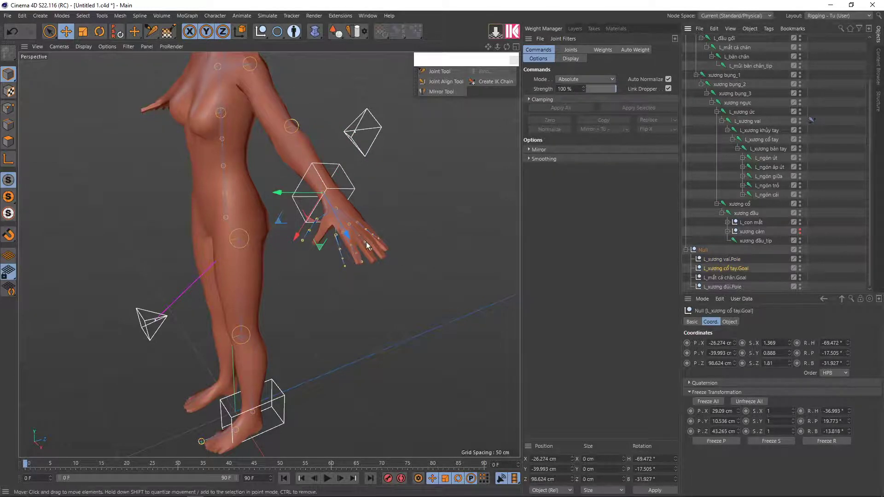
pyautogui.moveTo(366, 242)
pyautogui.keyDown('alt'); pyautogui.mouseDown()
pyautogui.moveTo(294, 224)
pyautogui.moveTo(307, 230)
pyautogui.mouseUp(); pyautogui.keyUp('alt')
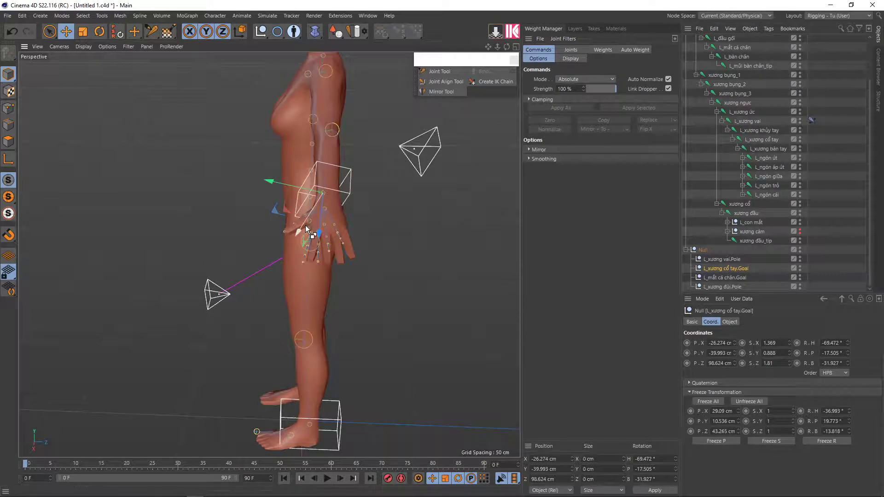
pyautogui.hotkey('ctrl', 'z')
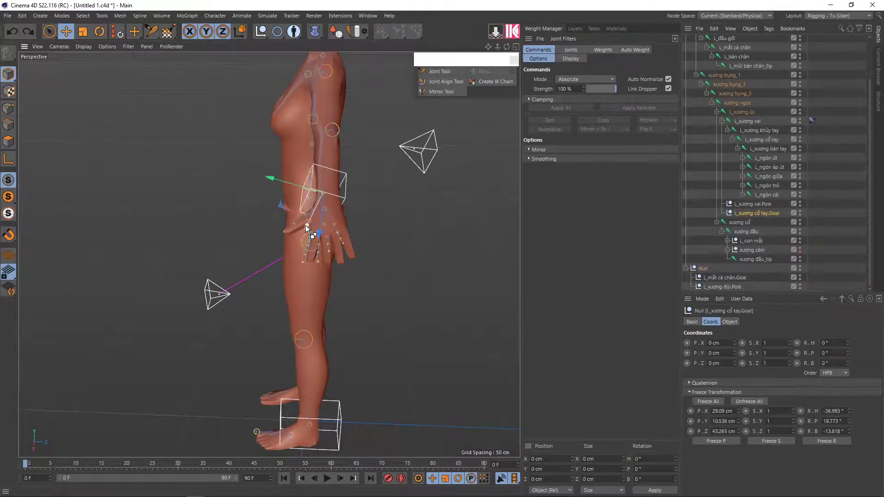
# Group L_xương vai.Pole and L_xương cổ tay.Goal with Alt+G and place the Null at the top level.
pyautogui.click(752, 205)
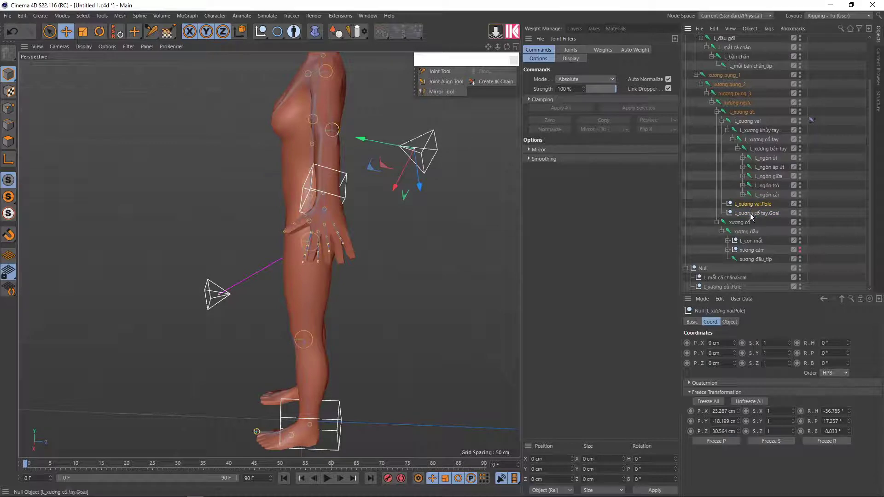
pyautogui.keyDown('ctrl'); pyautogui.click(752, 214); pyautogui.keyUp('ctrl')
pyautogui.hotkey('alt', 'g')
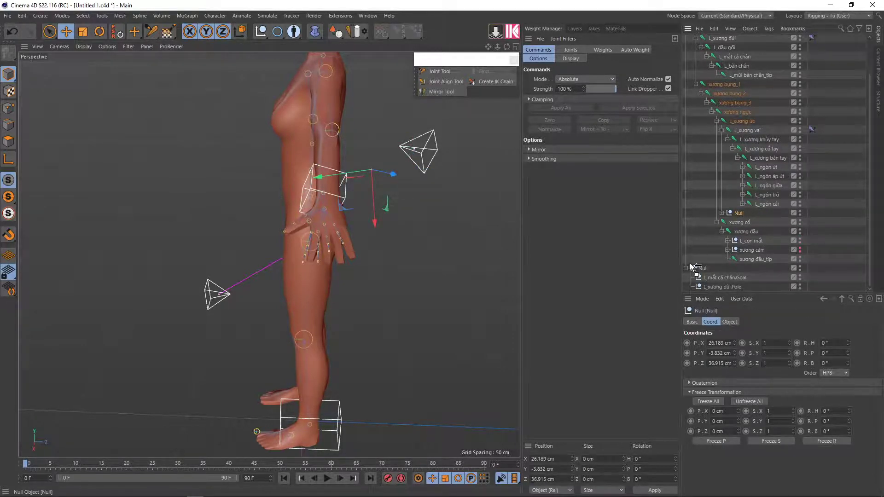
pyautogui.moveTo(736, 215)
pyautogui.mouseDown()
pyautogui.moveTo(690, 267)
pyautogui.moveTo(727, 209)
pyautogui.mouseUp()
pyautogui.moveTo(709, 268); pyautogui.dragTo(686, 268)
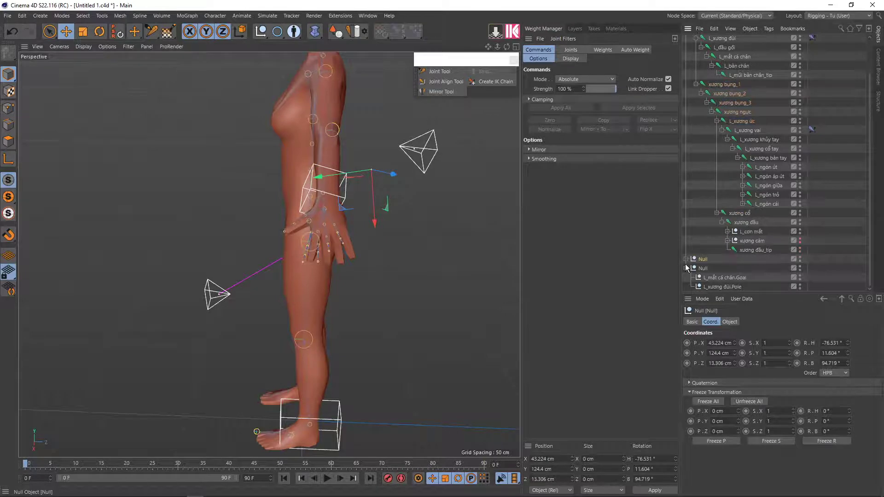
# Orbit around the character and select the leg goal-and-pole group.
pyautogui.moveTo(366, 296)
pyautogui.keyDown('alt'); pyautogui.mouseDown()
pyautogui.moveTo(423, 283)
pyautogui.moveTo(390, 289)
pyautogui.moveTo(388, 240)
pyautogui.moveTo(411, 248)
pyautogui.mouseUp(); pyautogui.keyUp('alt')
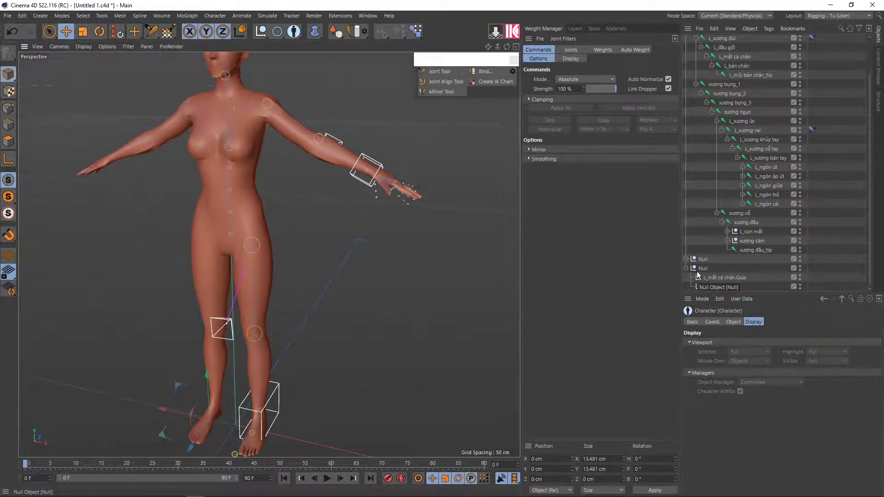
pyautogui.scroll(1, 230, 198)
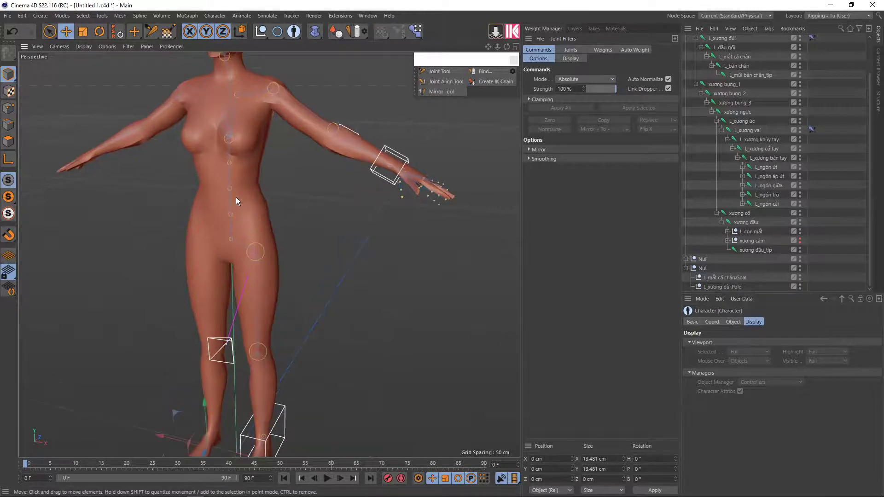
pyautogui.scroll(1, 235, 197)
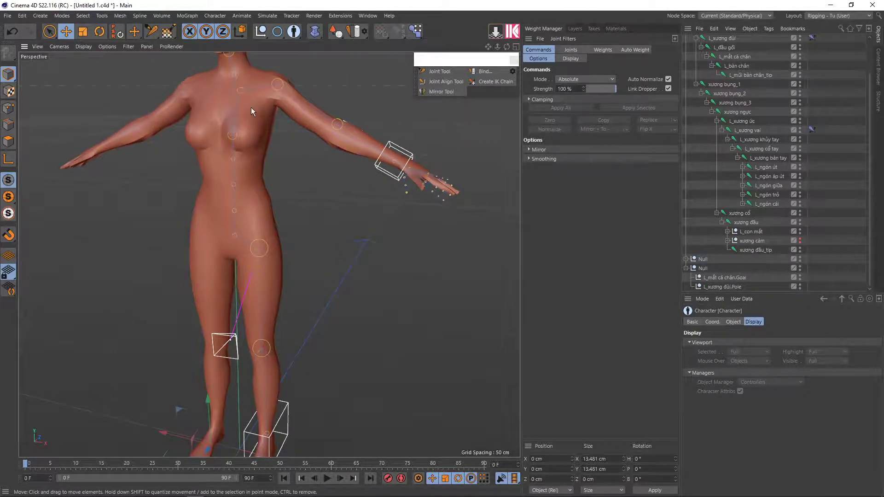
pyautogui.keyDown('alt'); pyautogui.moveTo(255, 250); pyautogui.dragTo(268, 198); pyautogui.keyUp('alt')
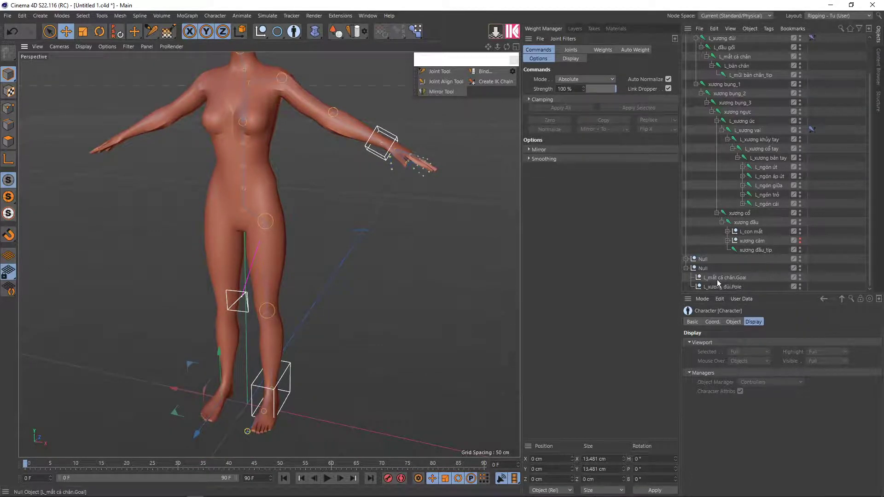
pyautogui.click(703, 270)
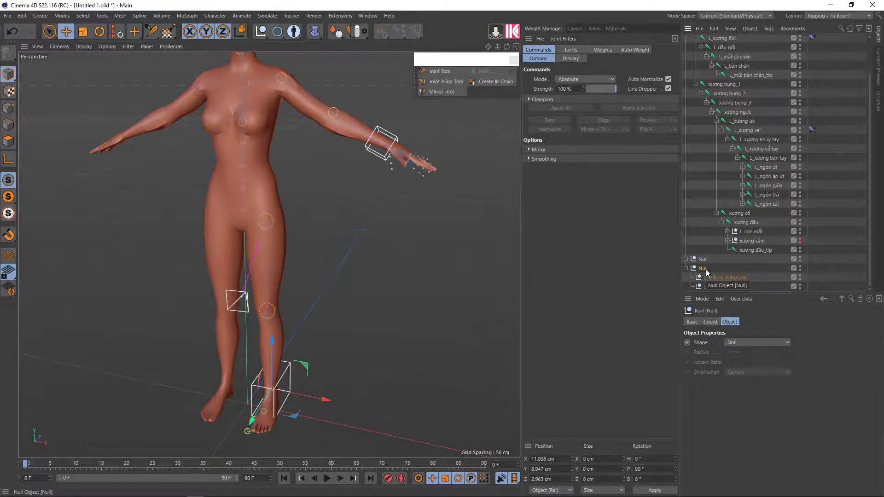
# Drag L_xương đùi.Pole above L_mắt cá chân.Goal inside the second Null.
pyautogui.click(711, 277)
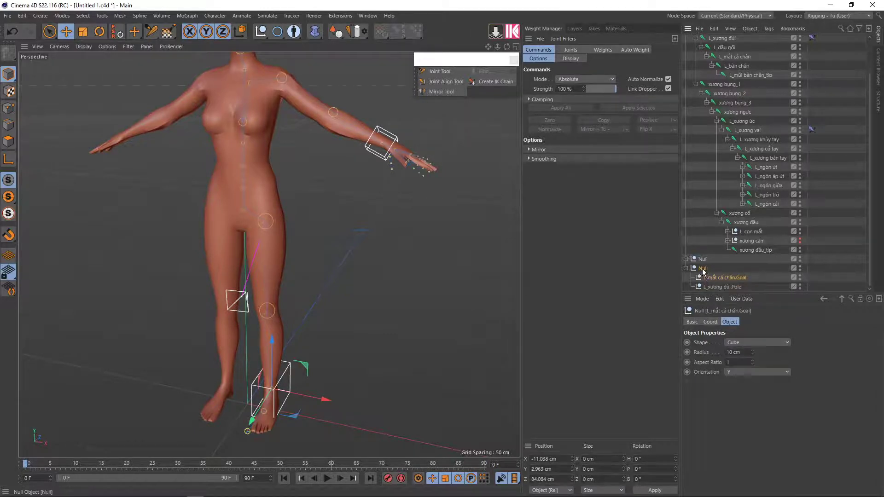
pyautogui.scroll(2, 266, 209)
pyautogui.scroll(2, 268, 193)
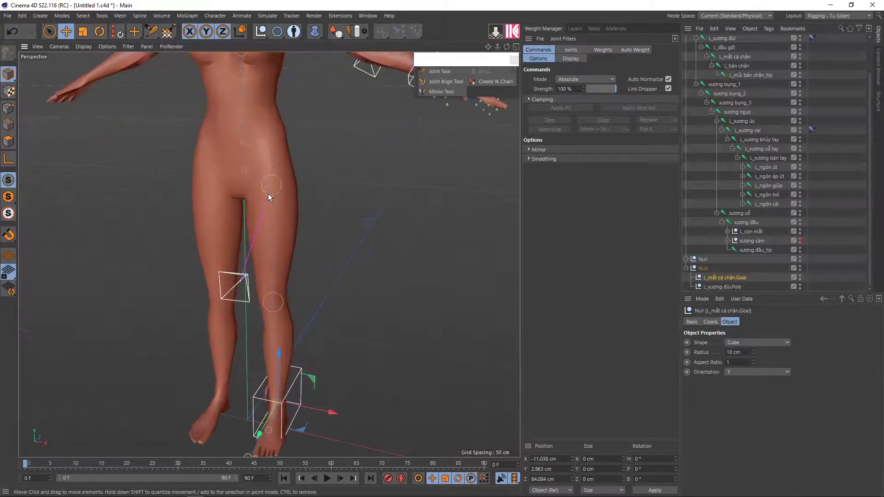
pyautogui.scroll(2, 269, 197)
pyautogui.scroll(2, 272, 212)
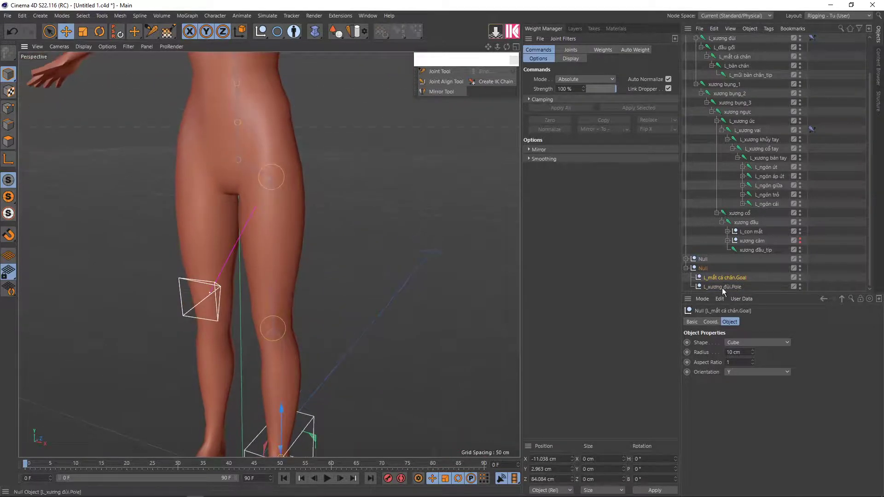
pyautogui.moveTo(714, 285); pyautogui.dragTo(716, 289)
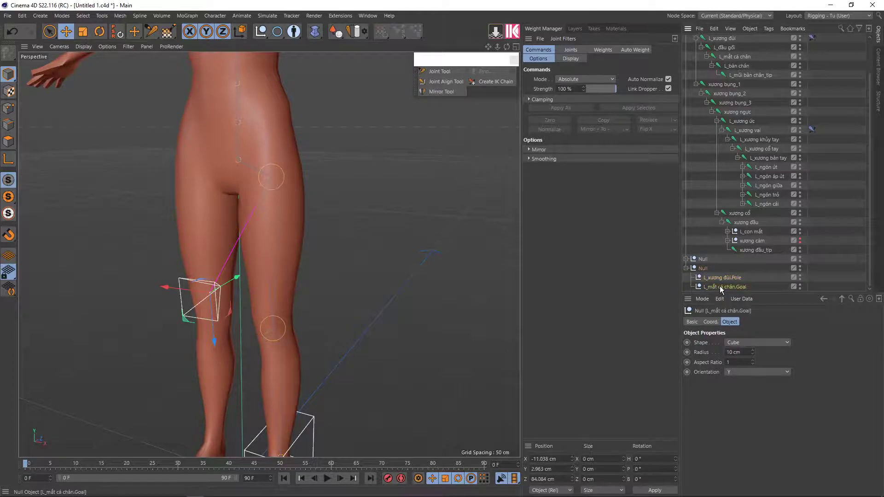
pyautogui.scroll(-3, 291, 346)
pyautogui.scroll(2, 290, 318)
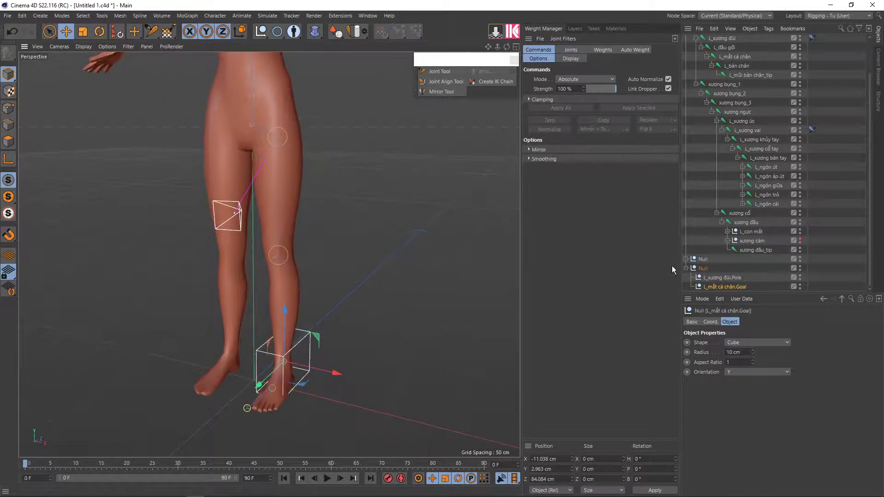
pyautogui.scroll(-1, 398, 300)
# Orbit the viewport around the head and torso to check the rig.
pyautogui.keyDown('alt'); pyautogui.moveTo(398, 300); pyautogui.dragTo(366, 196); pyautogui.keyUp('alt')
pyautogui.scroll(2, 314, 173)
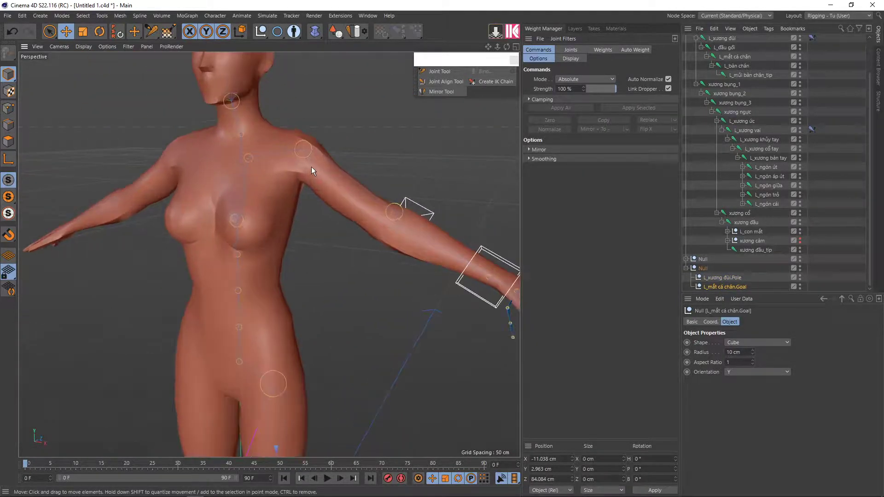
pyautogui.moveTo(241, 310)
pyautogui.keyDown('alt'); pyautogui.mouseDown()
pyautogui.moveTo(314, 320)
pyautogui.moveTo(250, 332)
pyautogui.mouseUp(); pyautogui.keyUp('alt')
pyautogui.keyDown('alt'); pyautogui.moveTo(285, 177); pyautogui.dragTo(295, 174); pyautogui.keyUp('alt')
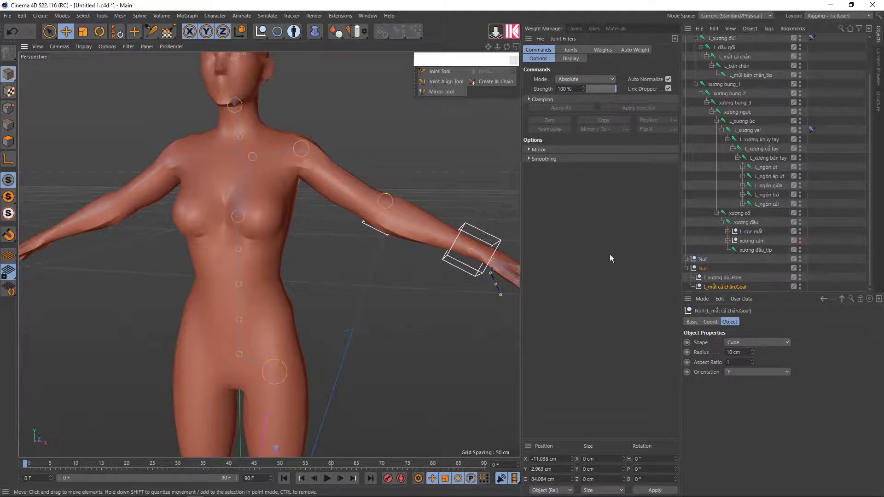
# Expand both Null groups to show the arm and leg Pole and Goal nulls.
pyautogui.doubleClick(703, 260)
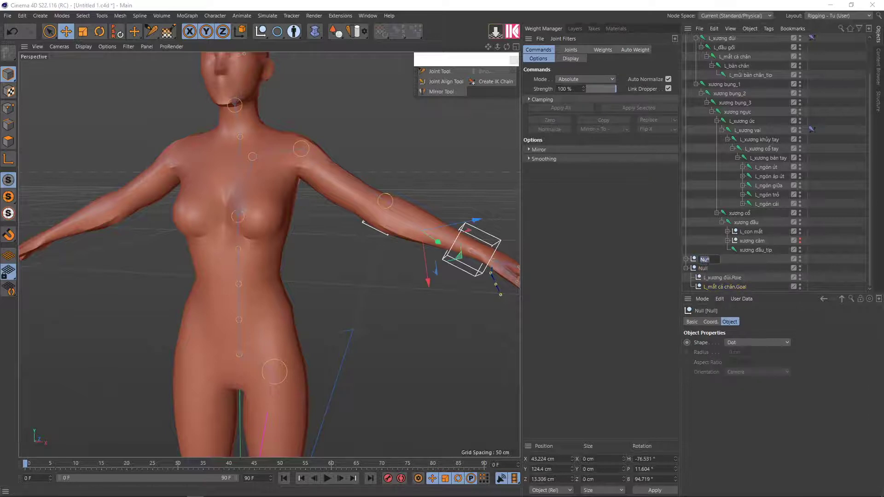
pyautogui.click(686, 259)
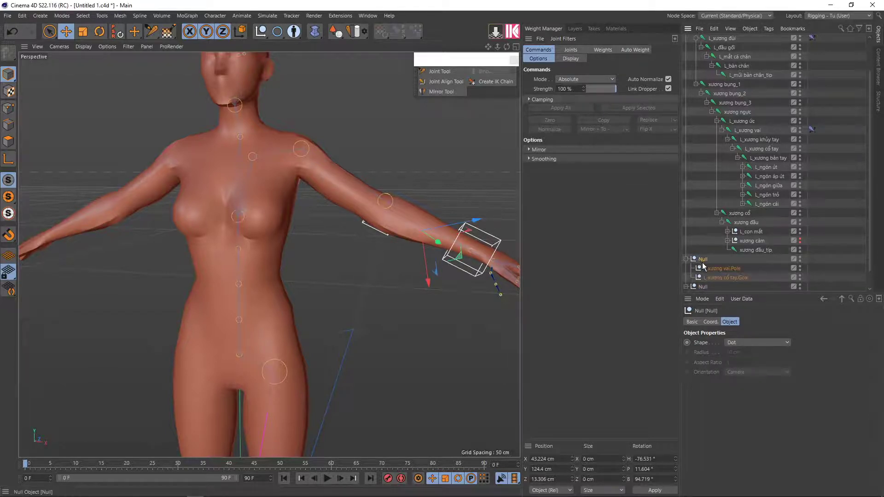
pyautogui.click(686, 286)
pyautogui.scroll(-1, 703, 268)
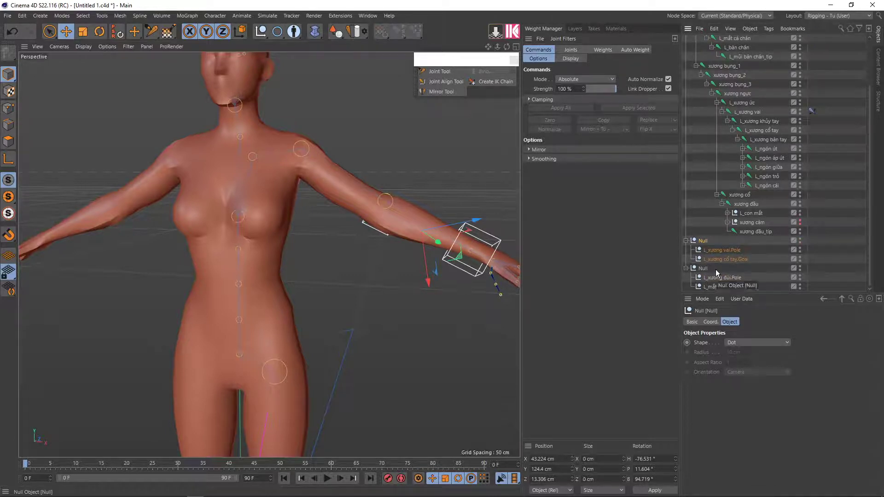
pyautogui.scroll(-2, 339, 272)
# Orbit around the figure, deselect everything, and save the scene as Untitled 1.c4d.
pyautogui.moveTo(338, 268)
pyautogui.keyDown('alt'); pyautogui.mouseDown()
pyautogui.moveTo(368, 266)
pyautogui.moveTo(421, 286)
pyautogui.mouseUp(); pyautogui.keyUp('alt')
pyautogui.click(404, 317)
pyautogui.moveTo(404, 317)
pyautogui.keyDown('alt'); pyautogui.mouseDown()
pyautogui.moveTo(318, 305)
pyautogui.moveTo(355, 317)
pyautogui.mouseUp(); pyautogui.keyUp('alt')
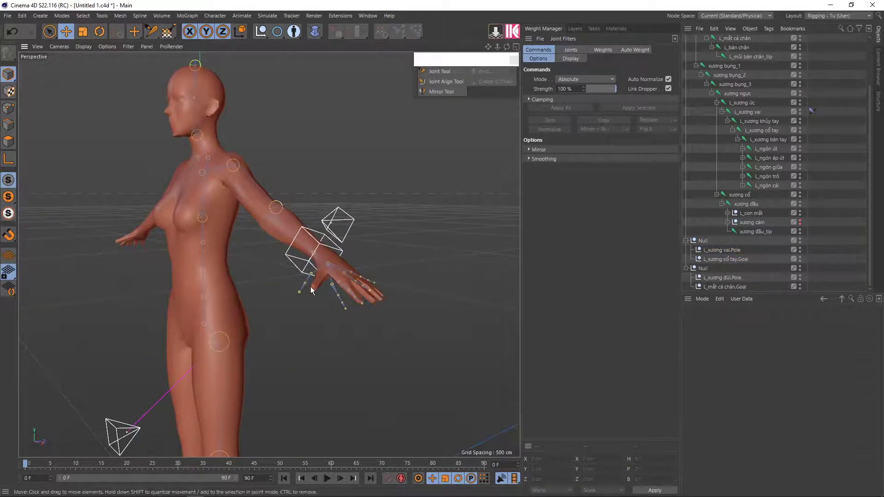
pyautogui.keyDown('alt'); pyautogui.moveTo(310, 286); pyautogui.dragTo(332, 322); pyautogui.keyUp('alt')
pyautogui.hotkey('ctrl', 's')
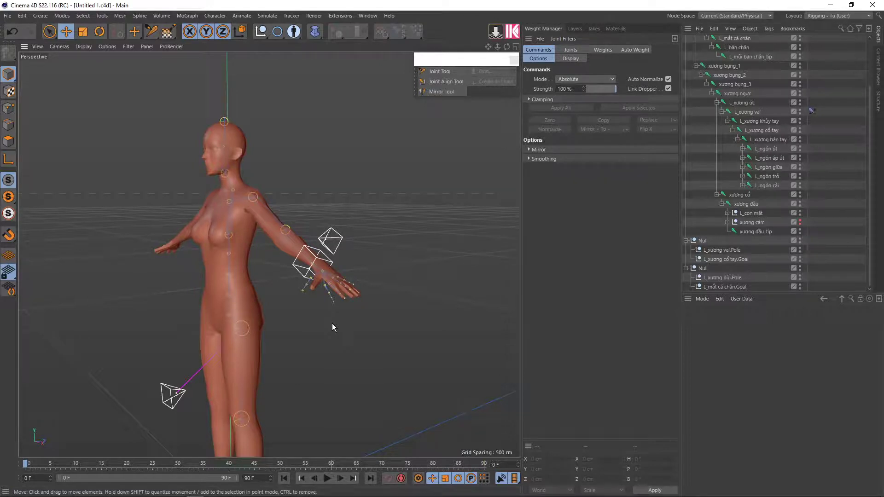
pyautogui.moveTo(332, 323)
pyautogui.keyDown('alt'); pyautogui.mouseDown()
pyautogui.moveTo(359, 295)
pyautogui.moveTo(299, 272)
pyautogui.moveTo(378, 266)
pyautogui.mouseUp(); pyautogui.keyUp('alt')
pyautogui.scroll(3, 374, 279)
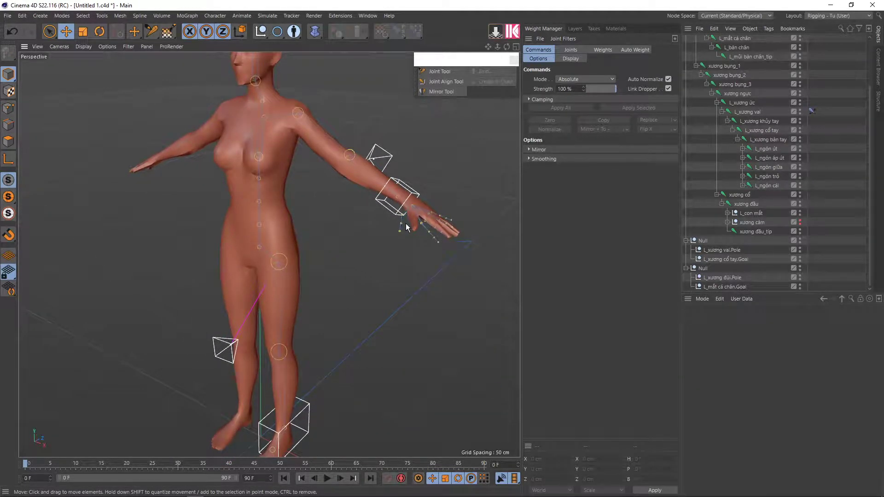
pyautogui.scroll(3, 437, 198)
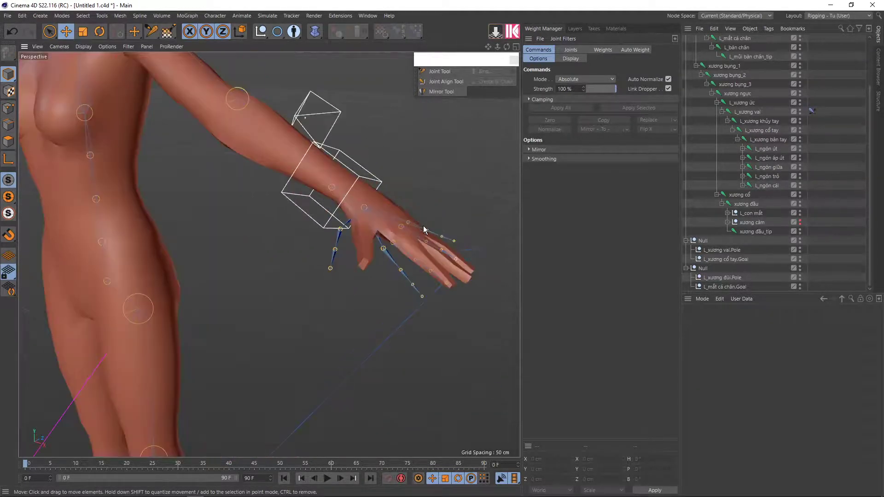
pyautogui.moveTo(437, 198)
pyautogui.keyDown('alt'); pyautogui.mouseDown()
pyautogui.moveTo(295, 294)
pyautogui.moveTo(230, 300)
pyautogui.mouseUp(); pyautogui.keyUp('alt')
pyautogui.scroll(-3, 294, 292)
pyautogui.scroll(-3, 277, 287)
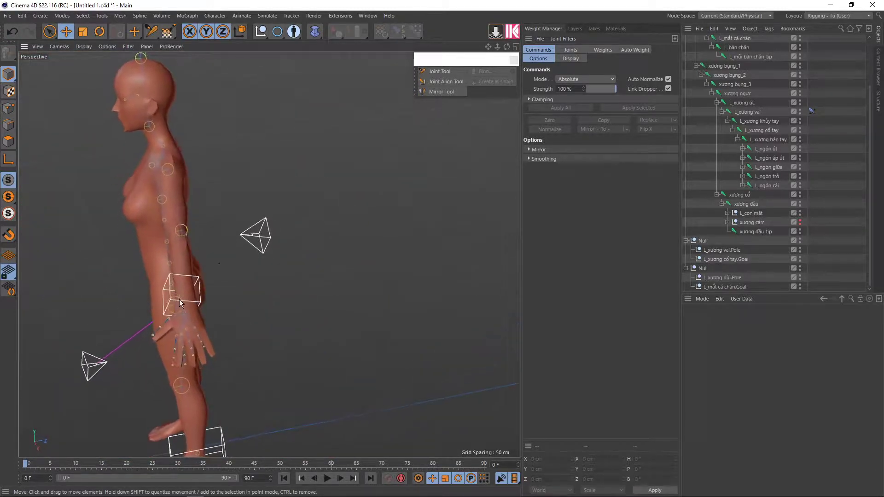
pyautogui.scroll(3, 183, 290)
pyautogui.scroll(2, 197, 250)
pyautogui.scroll(1, 197, 262)
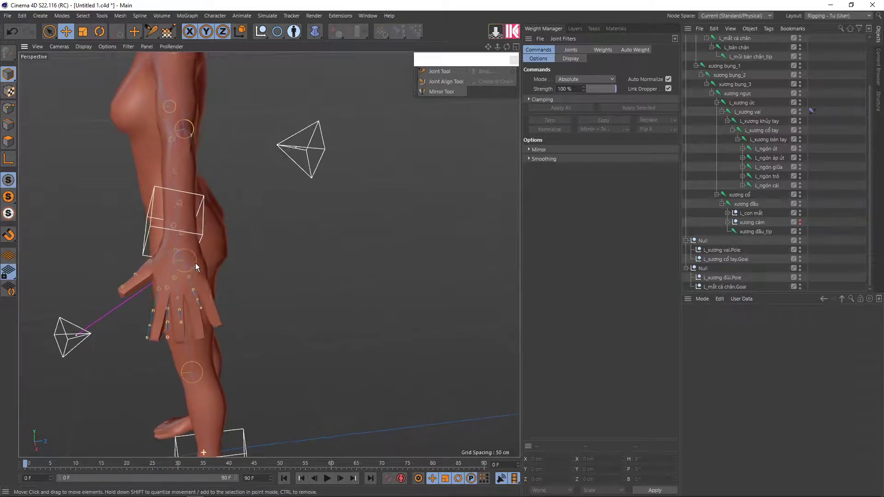
pyautogui.scroll(2, 193, 265)
pyautogui.scroll(2, 192, 310)
pyautogui.scroll(-2, 193, 312)
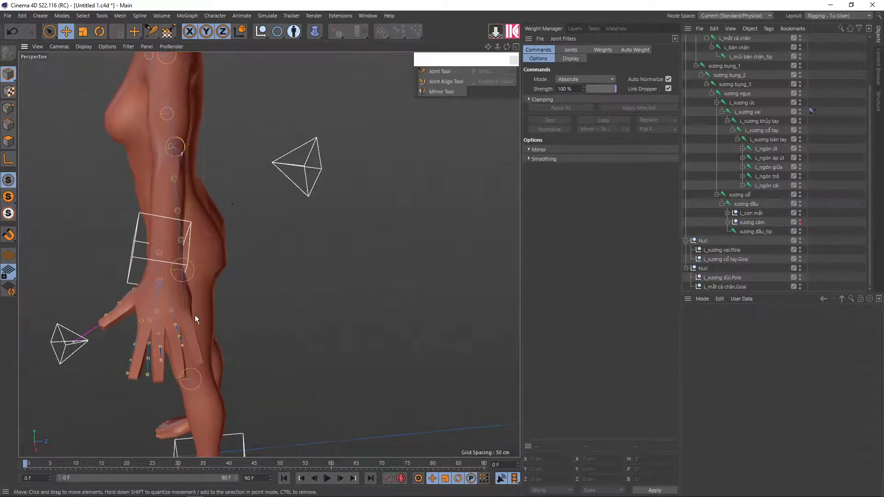
pyautogui.scroll(2, 194, 315)
pyautogui.scroll(-2, 194, 316)
pyautogui.moveTo(191, 316)
pyautogui.keyDown('alt'); pyautogui.mouseDown()
pyautogui.moveTo(264, 335)
pyautogui.moveTo(292, 313)
pyautogui.moveTo(303, 316)
pyautogui.mouseUp(); pyautogui.keyUp('alt')
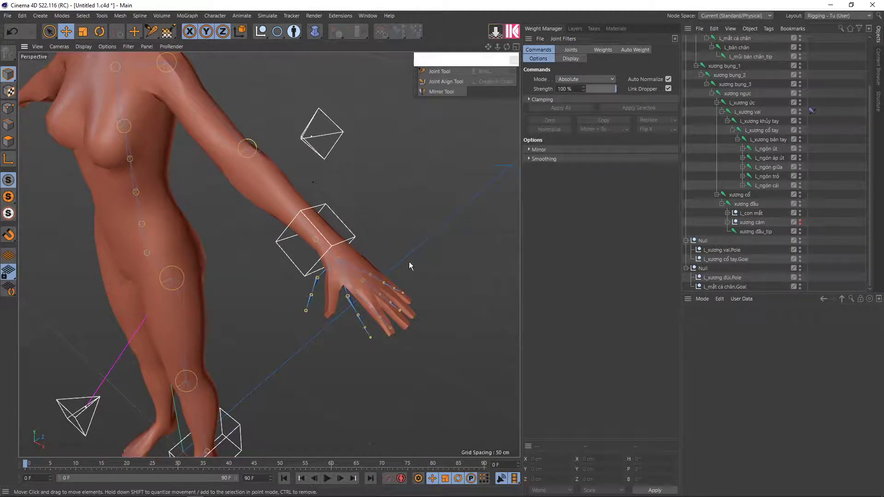
# Select the wrist IK goal L_xương cổ tay.Goal and test-lower it slightly.
pyautogui.click(720, 253)
pyautogui.click(719, 260)
pyautogui.keyDown('alt'); pyautogui.moveTo(404, 254); pyautogui.dragTo(341, 266); pyautogui.keyUp('alt')
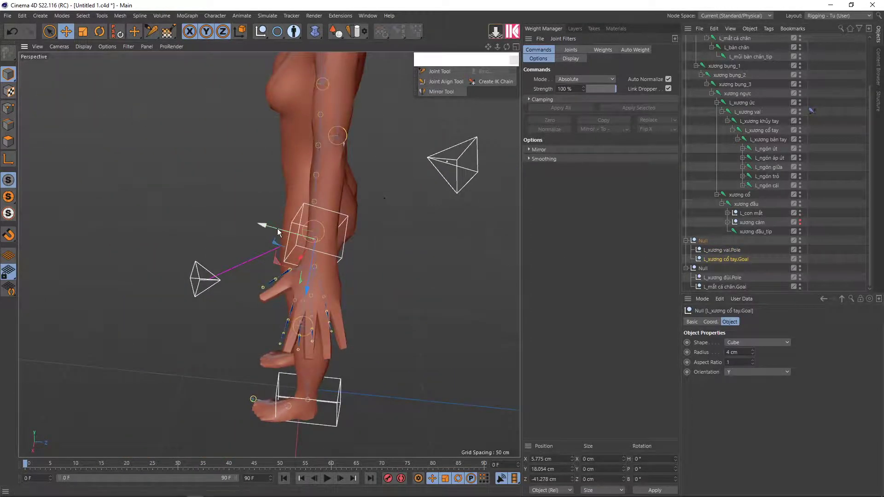
pyautogui.moveTo(278, 228); pyautogui.dragTo(282, 229)
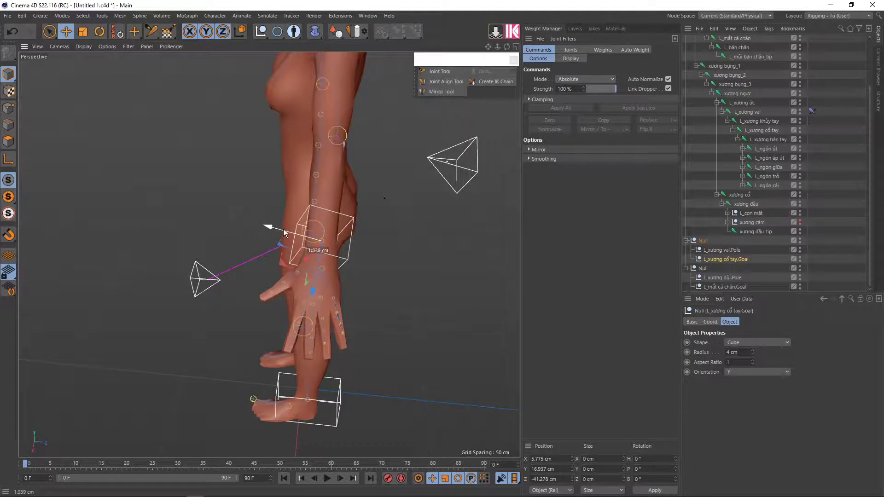
# Orbit around the arm, select the shoulder pole, then reselect the wrist IK goal.
pyautogui.moveTo(314, 272)
pyautogui.keyDown('alt'); pyautogui.mouseDown()
pyautogui.moveTo(437, 277)
pyautogui.moveTo(378, 280)
pyautogui.moveTo(411, 260)
pyautogui.mouseUp(); pyautogui.keyUp('alt')
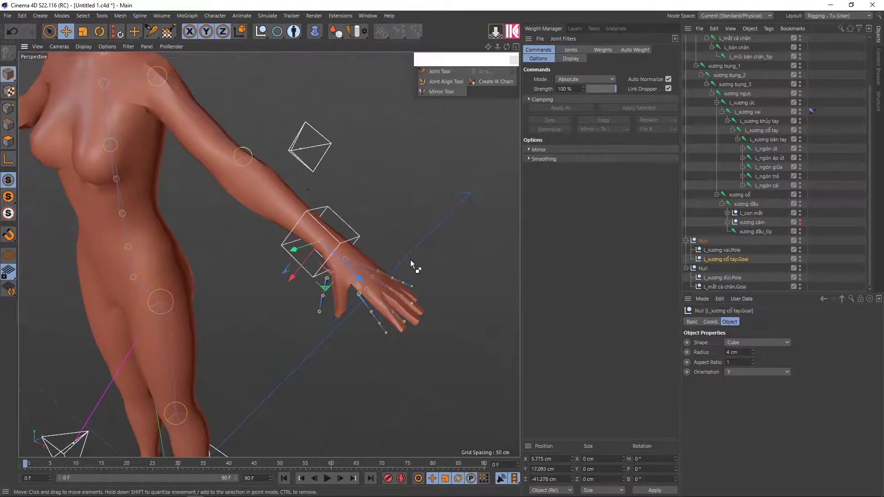
pyautogui.click(371, 269)
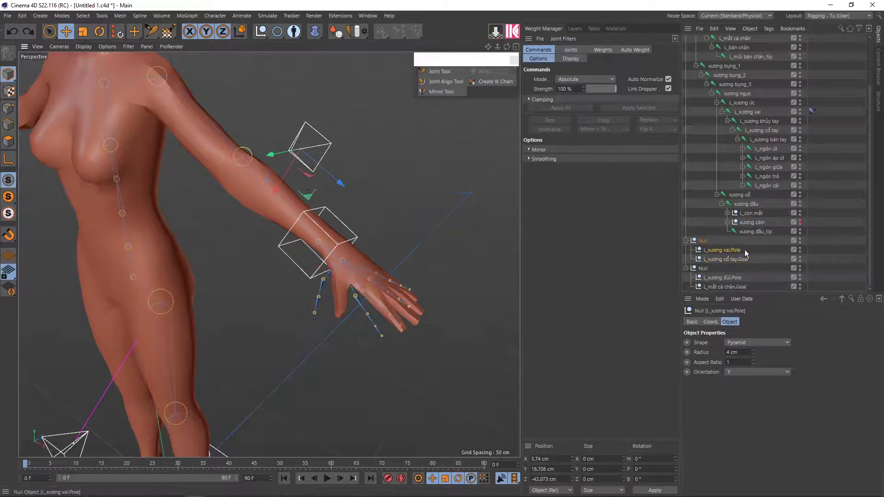
pyautogui.click(733, 259)
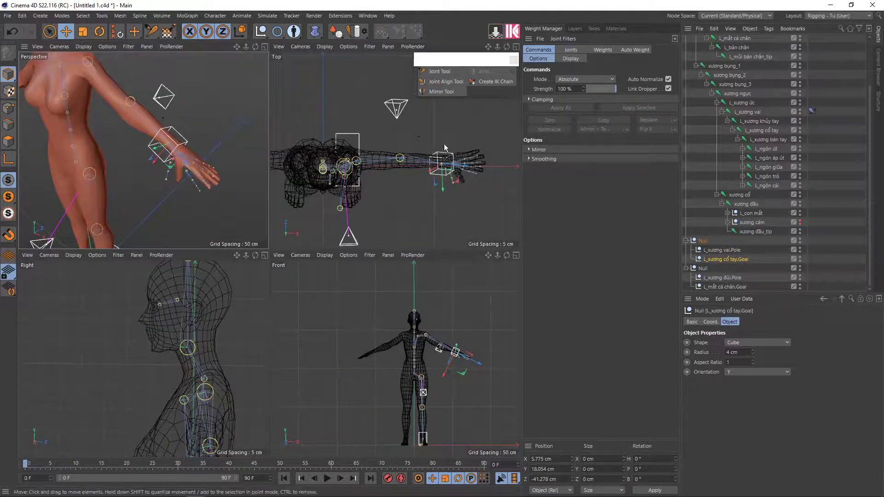
# In the Top view, lower the wrist goal cube under the hand to Y 16.773 cm.
pyautogui.scroll(3, 442, 166)
pyautogui.scroll(2, 415, 175)
pyautogui.scroll(2, 382, 195)
pyautogui.keyDown('alt'); pyautogui.moveTo(382, 195); pyautogui.dragTo(361, 211, button='middle'); pyautogui.keyUp('alt')
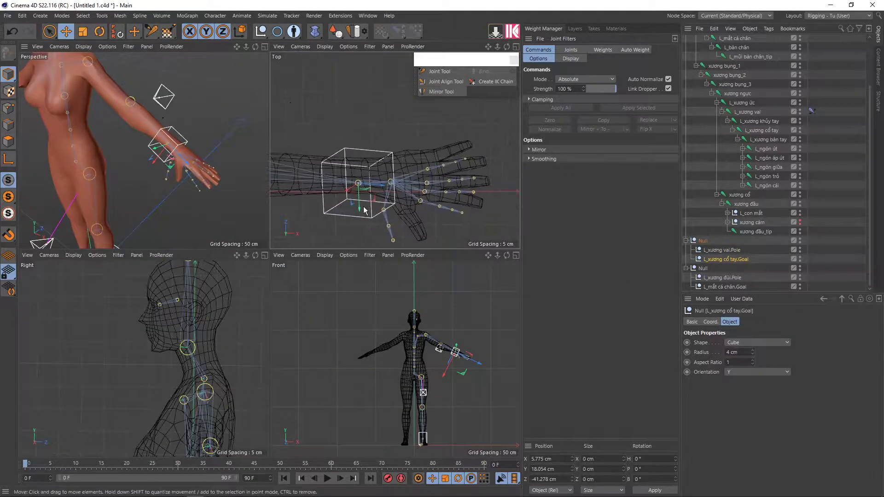
pyautogui.moveTo(360, 209); pyautogui.dragTo(362, 200)
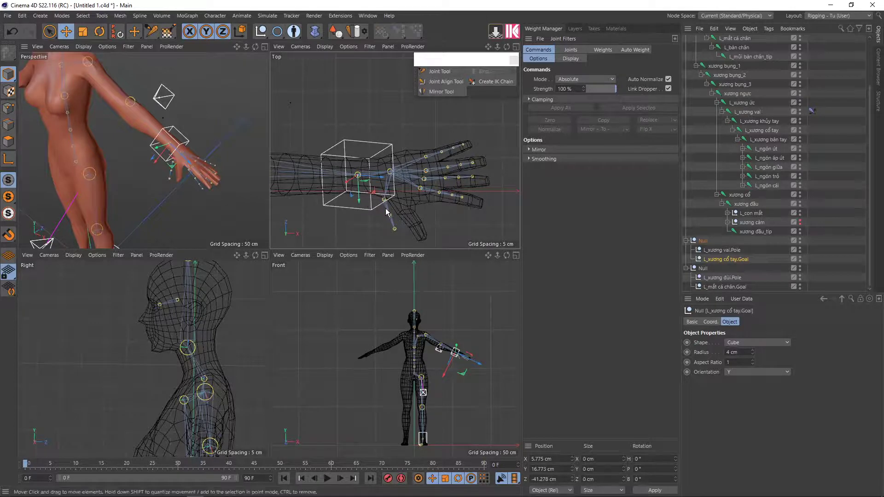
# Select the Female Base mesh and activate the Joint Tool with Bone set to To Child.
pyautogui.scroll(2, 392, 201)
pyautogui.scroll(2, 392, 202)
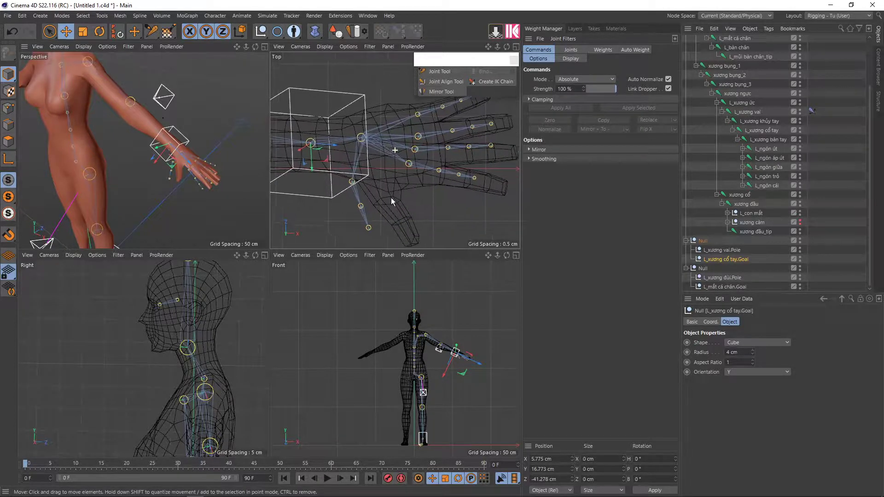
pyautogui.click(351, 183)
pyautogui.scroll(-1, 352, 203)
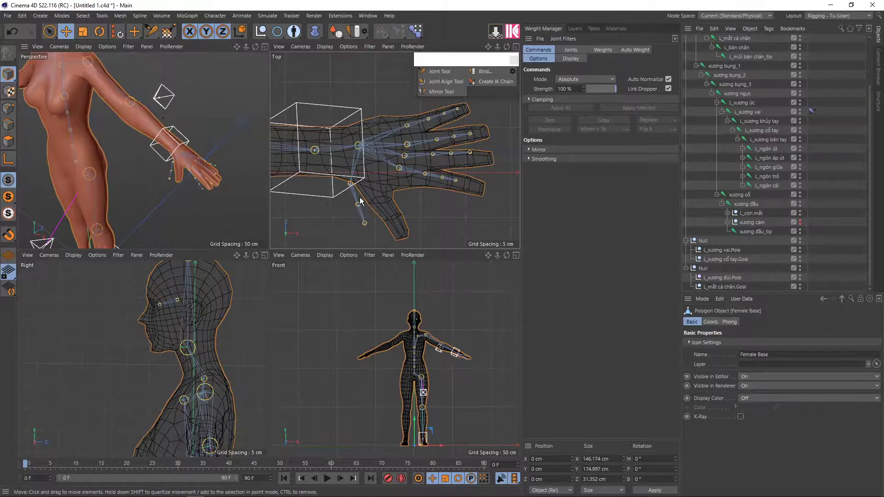
pyautogui.click(151, 31)
# Select the thumb base joint L_ngón cái, try rotating it, and undo.
pyautogui.scroll(1, 350, 184)
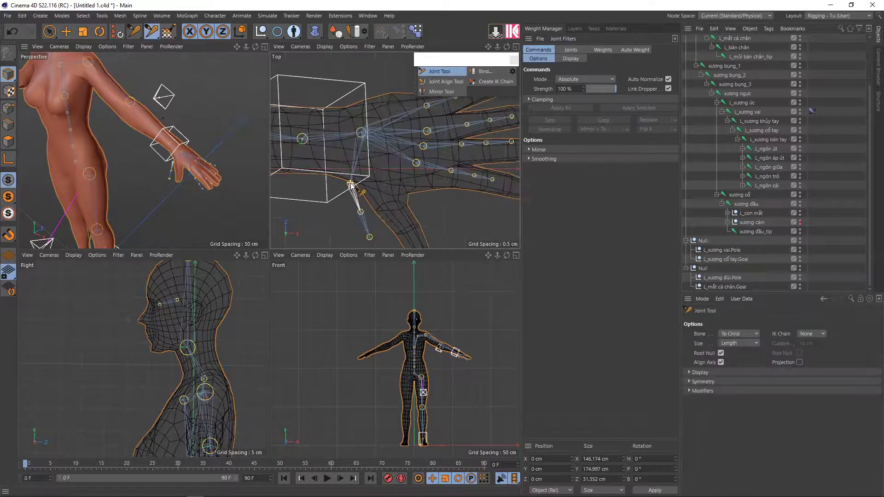
pyautogui.click(350, 183)
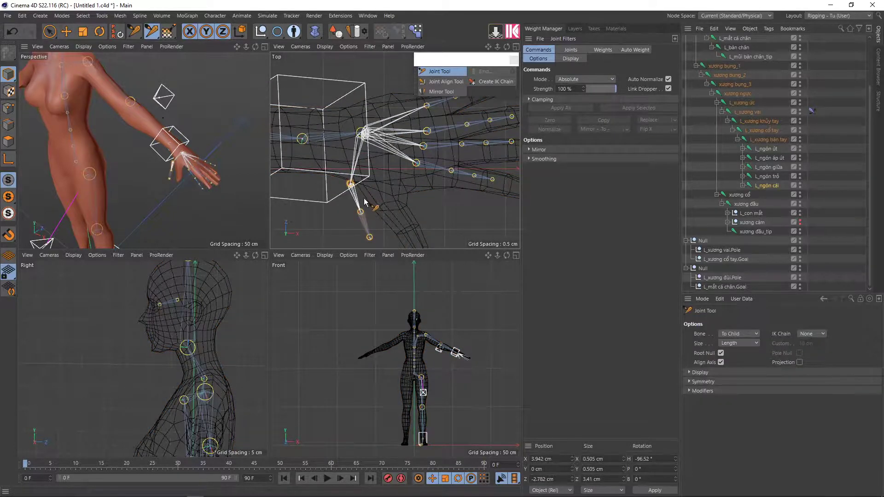
pyautogui.press('r')
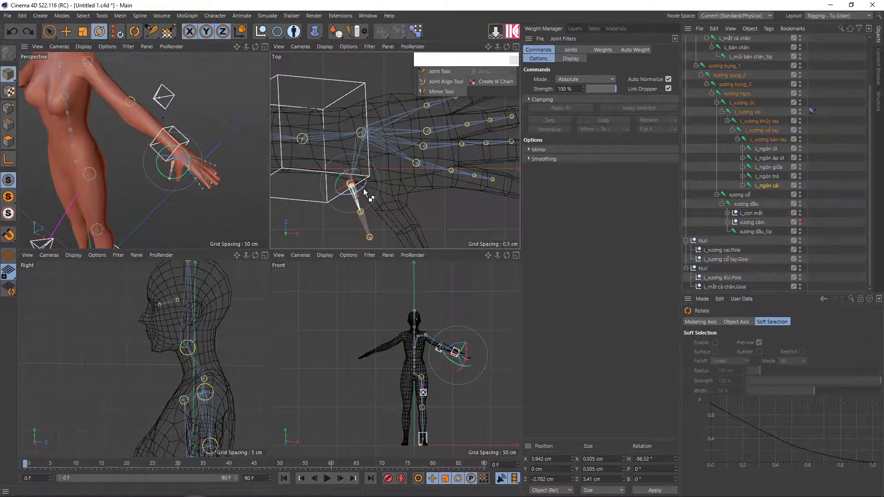
pyautogui.hotkey('ctrl', 'z')
# Move L_ngón cái deeper into the hand to X 6.175 cm, Z -0.802 cm.
pyautogui.press('e')
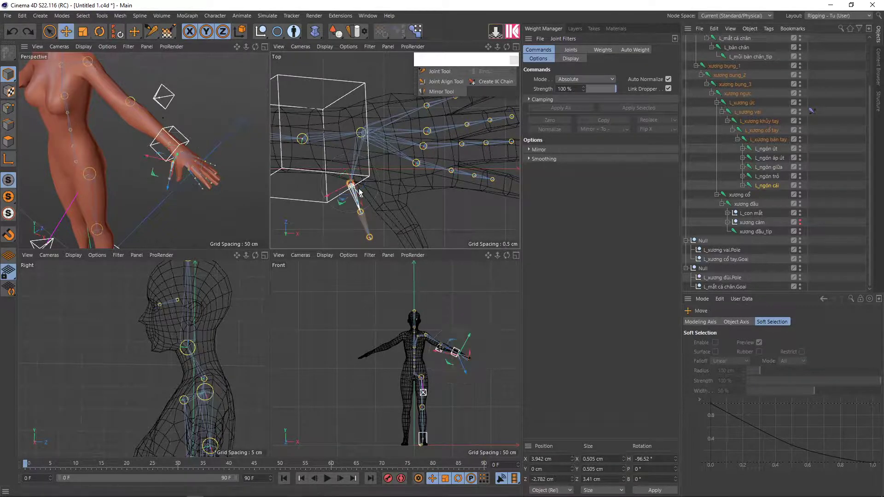
pyautogui.moveTo(349, 185)
pyautogui.mouseDown()
pyautogui.moveTo(334, 197)
pyautogui.moveTo(365, 195)
pyautogui.mouseUp()
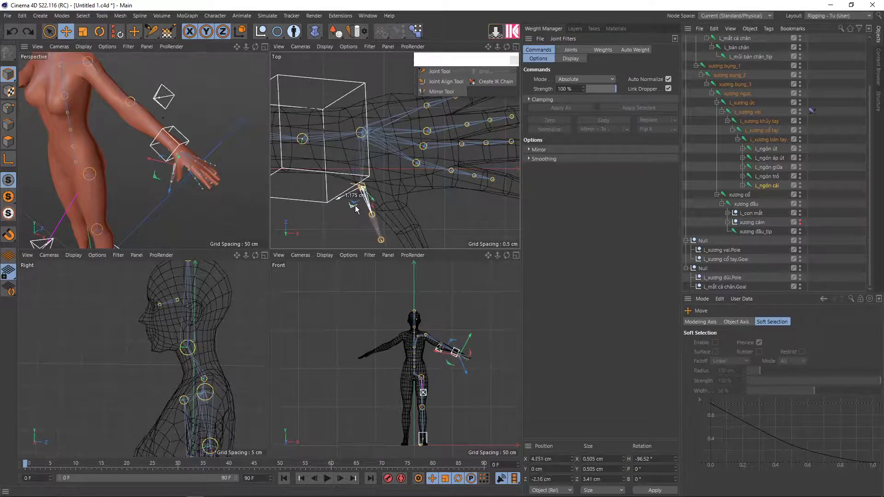
pyautogui.moveTo(366, 195); pyautogui.dragTo(342, 158, button='middle')
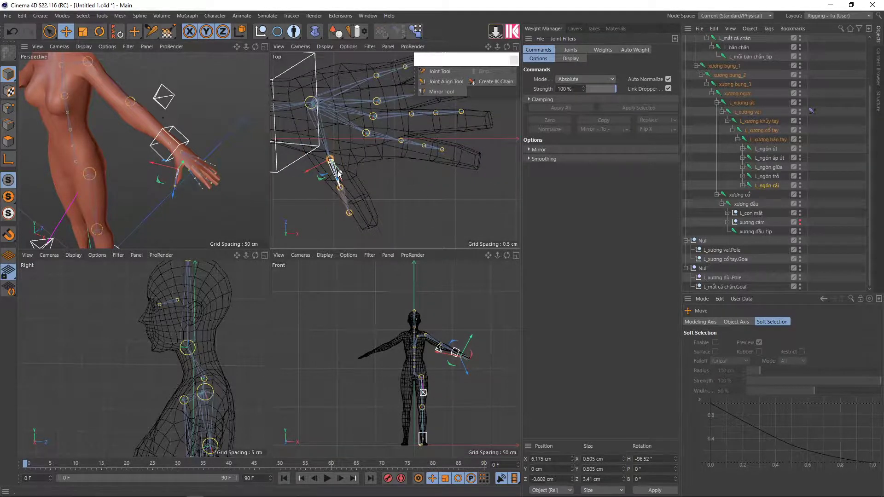
pyautogui.scroll(2, 336, 164)
# Undo a test rotation of the thumb joint, then reveal its children L_ngón cái_1 and L_ngón cái_tip.
pyautogui.press('r')
pyautogui.moveTo(326, 172); pyautogui.dragTo(335, 168)
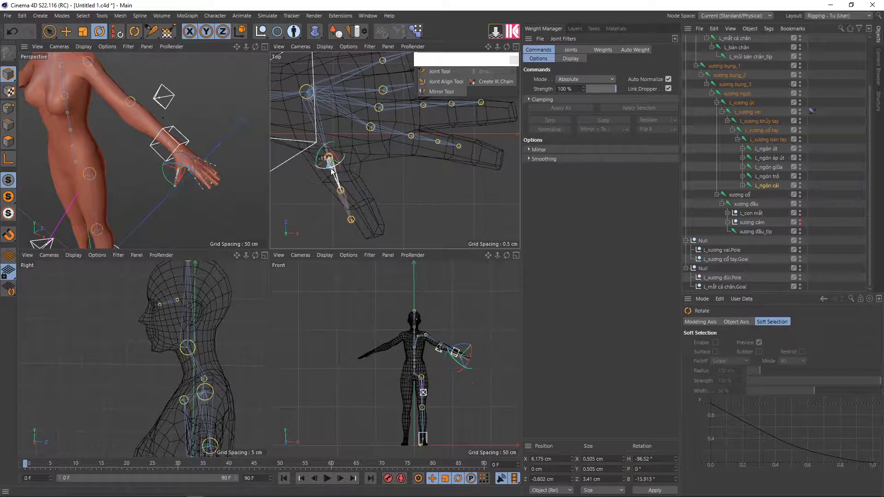
pyautogui.hotkey('ctrl', 'z')
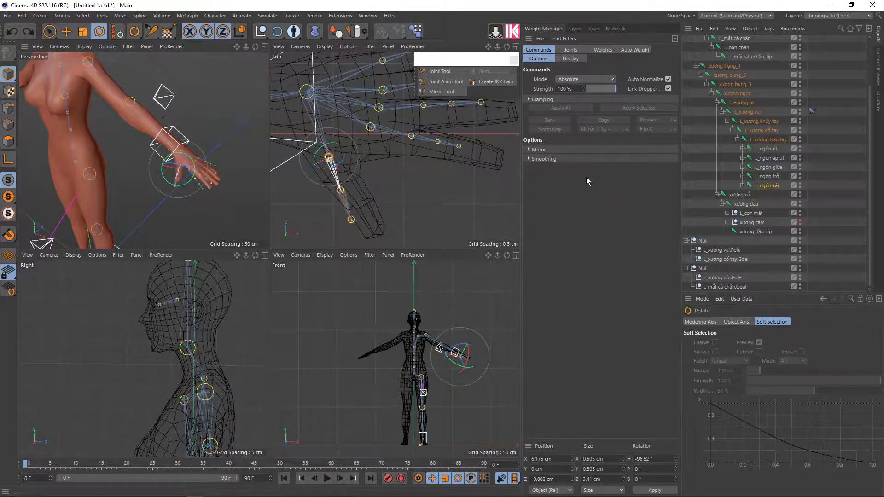
pyautogui.click(743, 186)
pyautogui.click(774, 188)
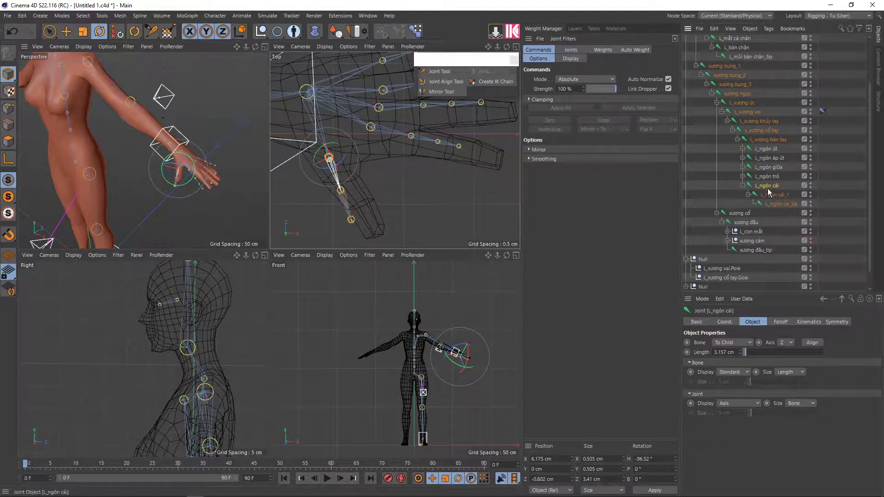
# Try moving L_ngón cái_1 and the thumb tip joint in the Top view, then undo both moves.
pyautogui.click(151, 32)
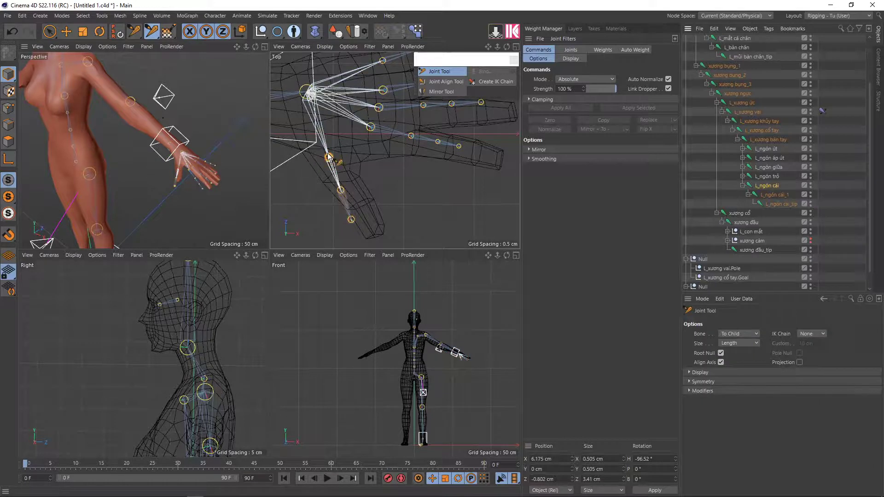
pyautogui.moveTo(342, 194); pyautogui.dragTo(375, 232)
pyautogui.click(351, 220)
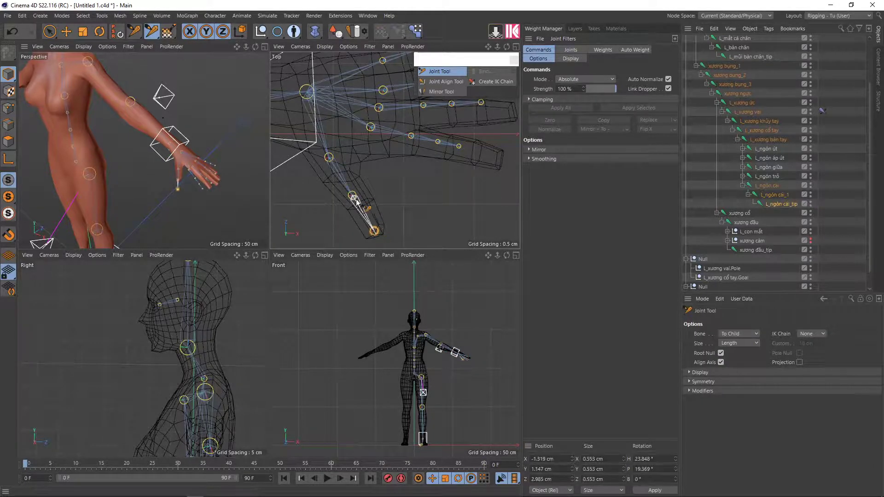
pyautogui.hotkey('ctrl', 'z')
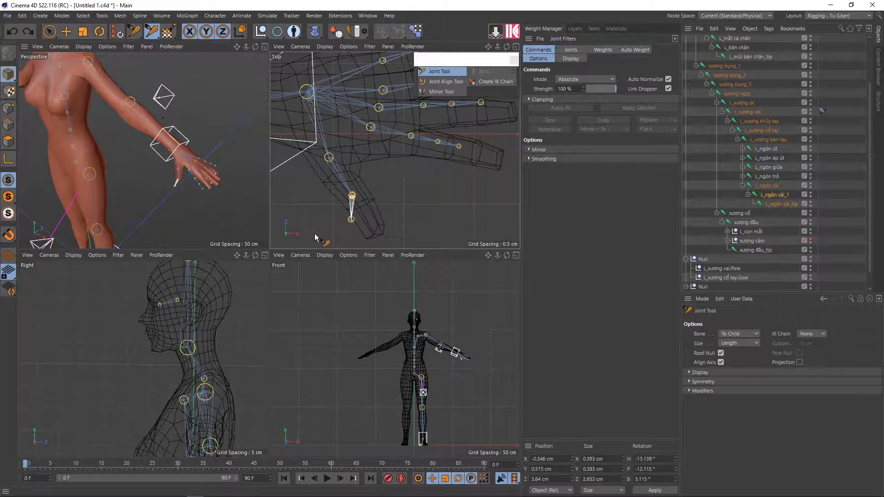
pyautogui.hotkey('ctrl', 'z')
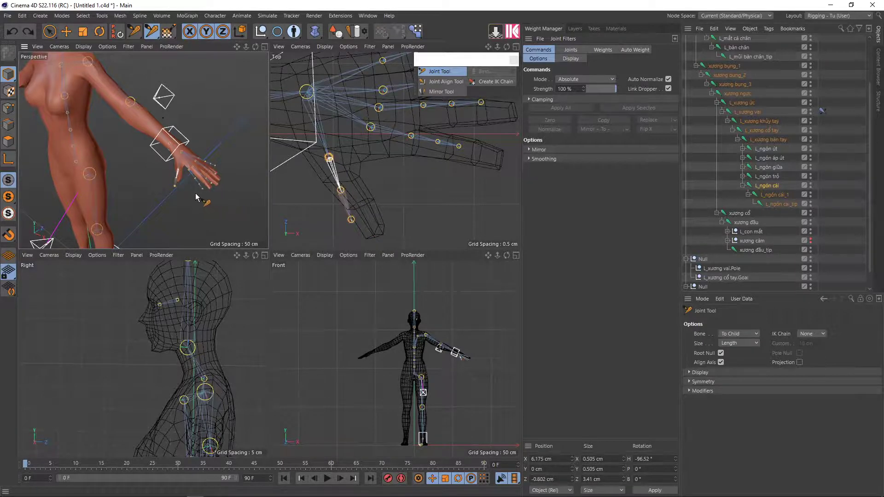
# Drag the thumb joint into place along the thumb, toward the tip at X -1.186, Y 1.213, Z 3.346 cm.
pyautogui.scroll(2, 195, 197)
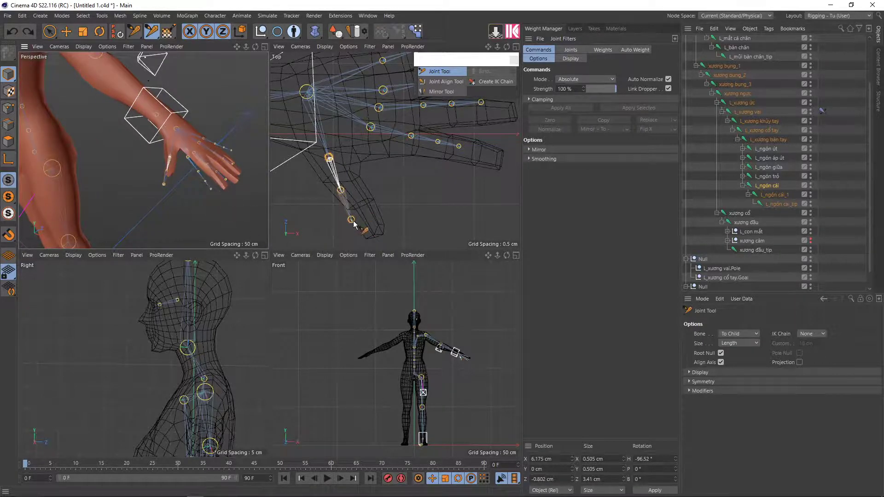
pyautogui.scroll(-2, 355, 206)
pyautogui.moveTo(346, 199)
pyautogui.mouseDown()
pyautogui.moveTo(350, 218)
pyautogui.moveTo(368, 225)
pyautogui.mouseUp()
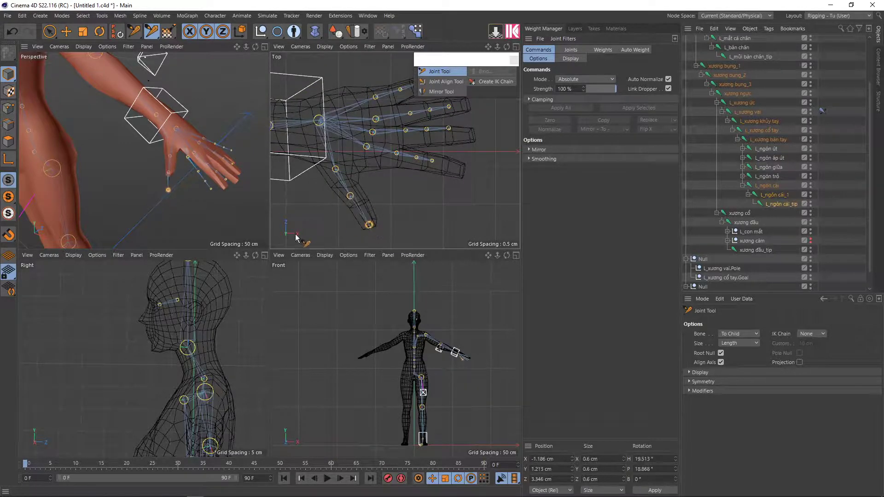
pyautogui.scroll(-2, 239, 314)
pyautogui.scroll(4, 451, 347)
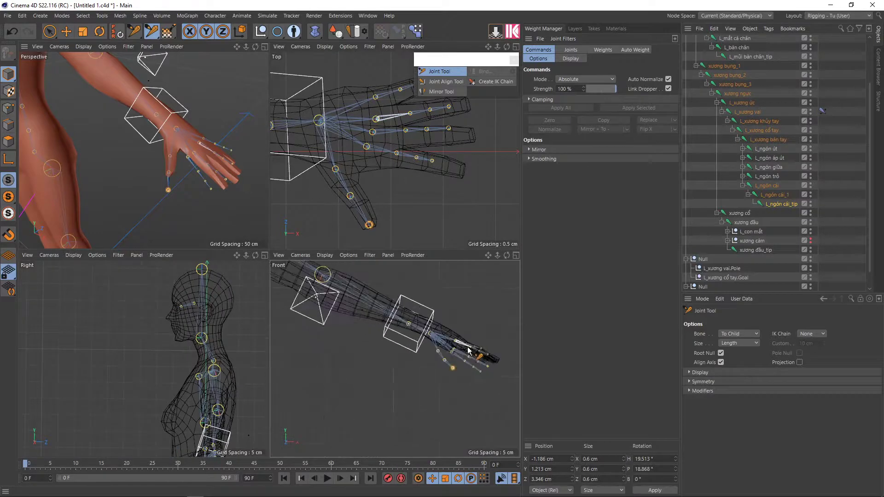
pyautogui.scroll(2, 454, 346)
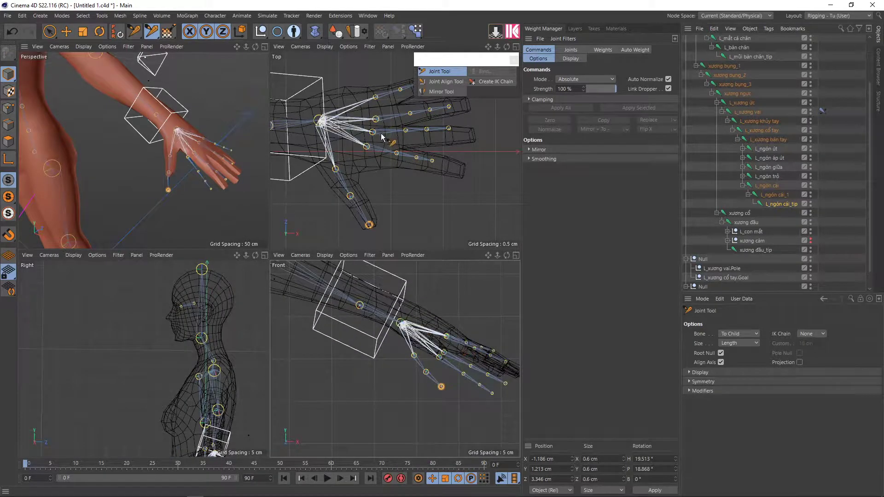
pyautogui.scroll(-2, 294, 179)
# Orbit and maximize the perspective view to inspect the three-joint thumb chain on the character.
pyautogui.moveTo(221, 175)
pyautogui.keyDown('alt'); pyautogui.mouseDown()
pyautogui.moveTo(253, 154)
pyautogui.moveTo(233, 178)
pyautogui.moveTo(199, 184)
pyautogui.mouseUp(); pyautogui.keyUp('alt')
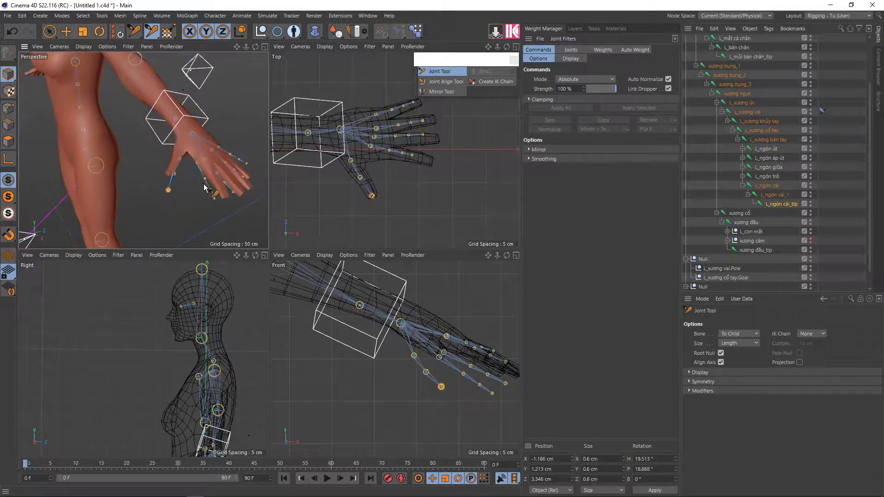
pyautogui.middleClick(204, 187)
pyautogui.scroll(-5, 207, 193)
pyautogui.keyDown('alt'); pyautogui.moveTo(317, 235); pyautogui.dragTo(322, 276); pyautogui.keyUp('alt')
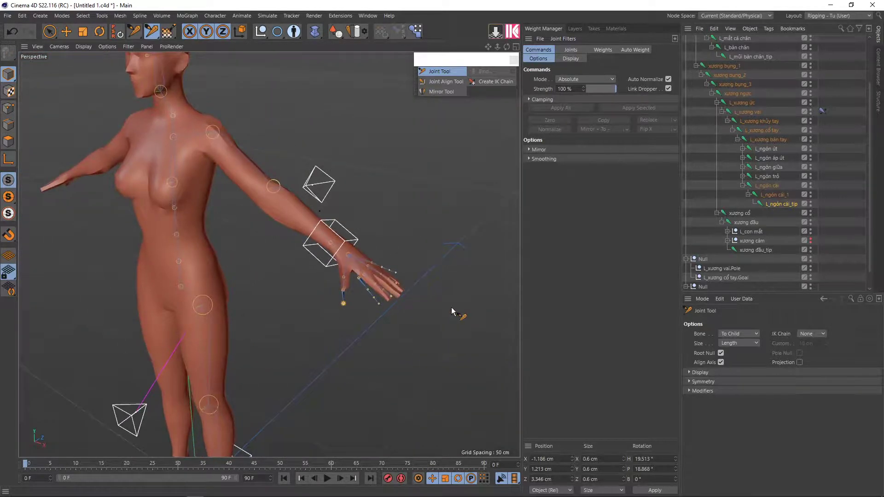
pyautogui.moveTo(398, 300)
pyautogui.keyDown('alt'); pyautogui.mouseDown()
pyautogui.moveTo(346, 322)
pyautogui.moveTo(350, 311)
pyautogui.moveTo(325, 317)
pyautogui.moveTo(340, 298)
pyautogui.moveTo(323, 297)
pyautogui.moveTo(317, 267)
pyautogui.mouseUp(); pyautogui.keyUp('alt')
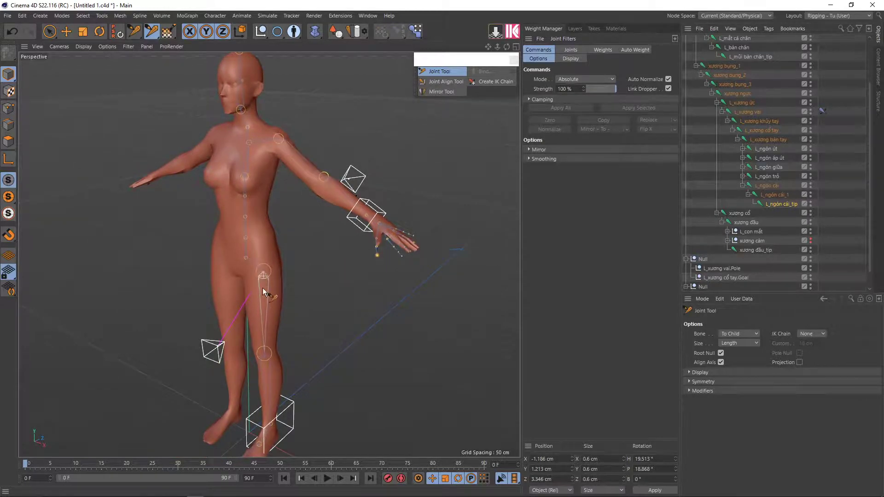
pyautogui.scroll(2, 264, 290)
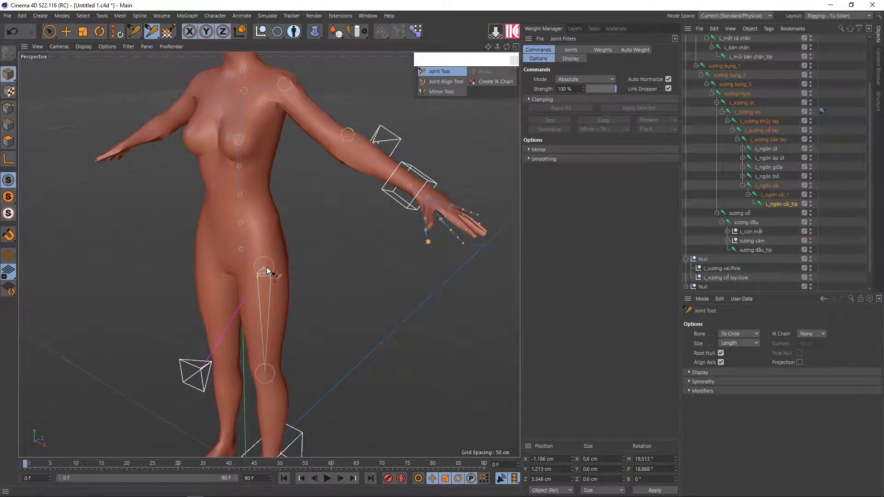
pyautogui.scroll(-2, 267, 271)
pyautogui.moveTo(275, 270)
pyautogui.keyDown('alt'); pyautogui.mouseDown()
pyautogui.moveTo(311, 273)
pyautogui.moveTo(317, 264)
pyautogui.moveTo(294, 269)
pyautogui.mouseUp(); pyautogui.keyUp('alt')
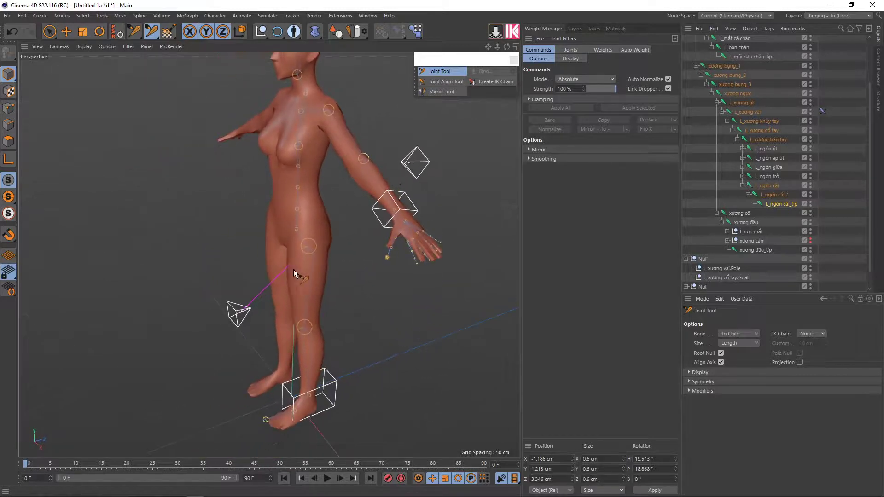
pyautogui.scroll(1, 413, 230)
pyautogui.scroll(2, 414, 228)
pyautogui.scroll(2, 377, 257)
pyautogui.scroll(2, 361, 281)
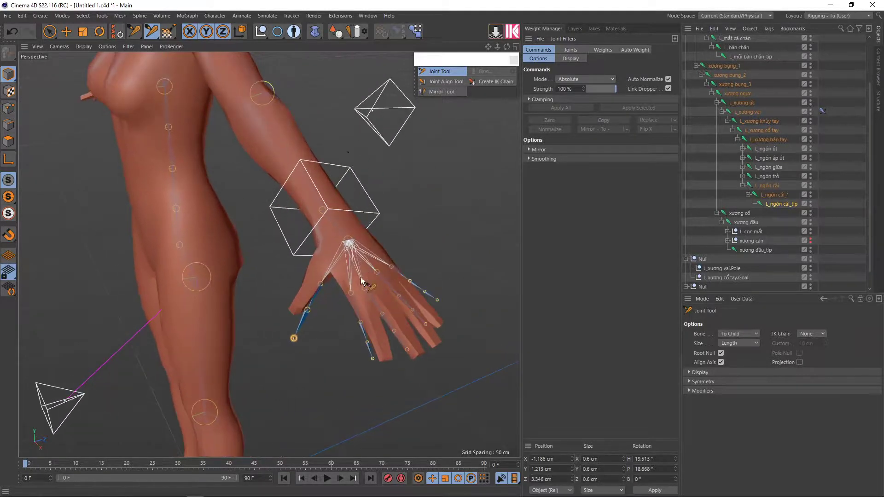
pyautogui.scroll(-1, 363, 295)
pyautogui.scroll(2, 364, 288)
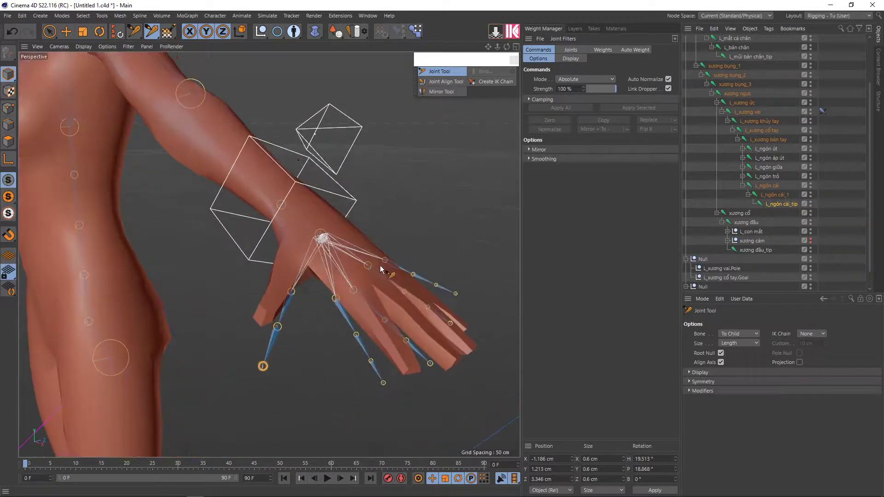
pyautogui.moveTo(366, 277)
pyautogui.keyDown('alt'); pyautogui.mouseDown()
pyautogui.moveTo(306, 295)
pyautogui.moveTo(337, 306)
pyautogui.moveTo(420, 260)
pyautogui.moveTo(386, 241)
pyautogui.moveTo(358, 284)
pyautogui.moveTo(313, 253)
pyautogui.moveTo(324, 301)
pyautogui.moveTo(306, 255)
pyautogui.moveTo(367, 256)
pyautogui.moveTo(379, 280)
pyautogui.moveTo(401, 258)
pyautogui.moveTo(382, 281)
pyautogui.mouseUp(); pyautogui.keyUp('alt')
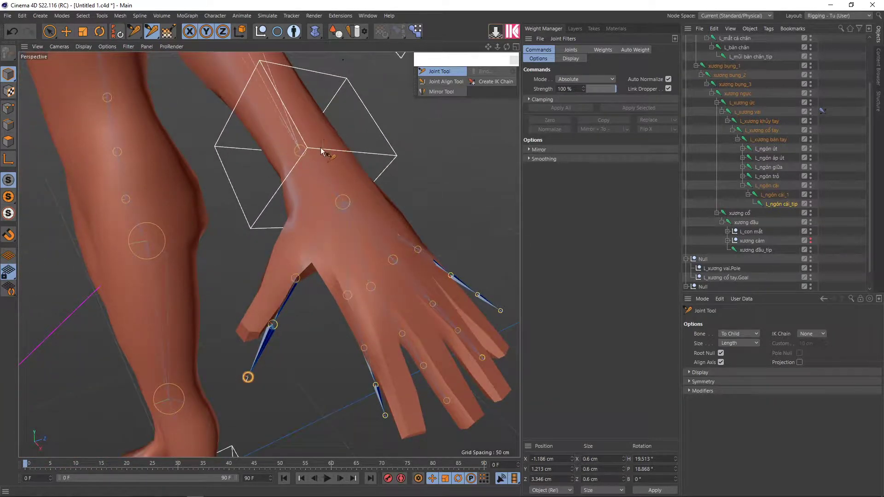
pyautogui.moveTo(324, 147)
pyautogui.keyDown('alt'); pyautogui.mouseDown()
pyautogui.moveTo(319, 220)
pyautogui.moveTo(404, 401)
pyautogui.moveTo(266, 70)
pyautogui.moveTo(216, 257)
pyautogui.moveTo(308, 278)
pyautogui.moveTo(335, 264)
pyautogui.moveTo(391, 294)
pyautogui.moveTo(363, 296)
pyautogui.mouseUp(); pyautogui.keyUp('alt')
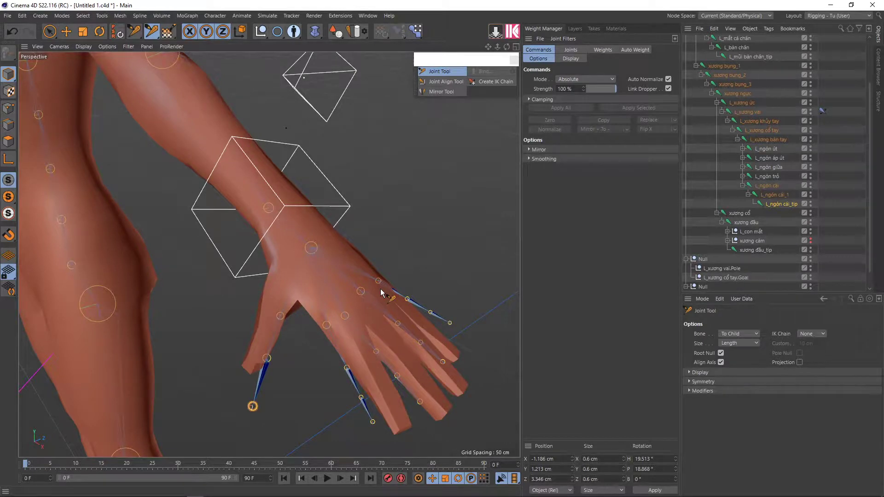
pyautogui.moveTo(381, 292)
pyautogui.keyDown('alt'); pyautogui.mouseDown()
pyautogui.moveTo(330, 325)
pyautogui.moveTo(355, 380)
pyautogui.mouseUp(); pyautogui.keyUp('alt')
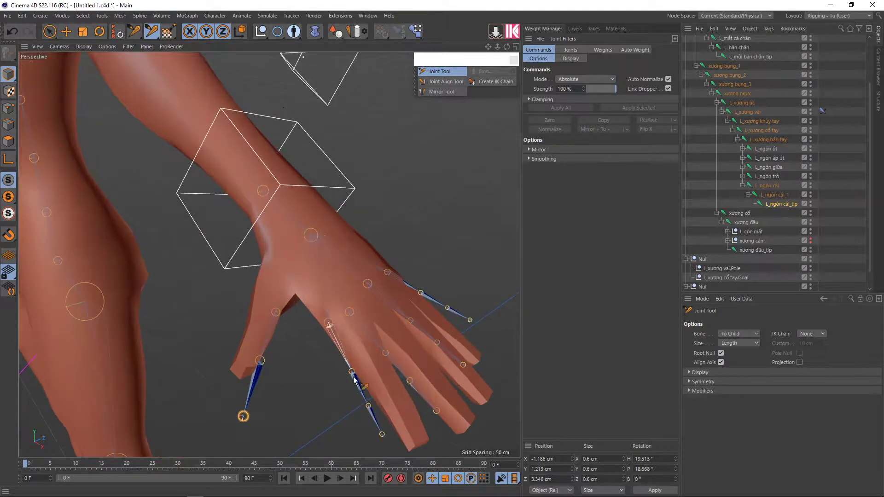
pyautogui.moveTo(385, 437)
pyautogui.keyDown('alt'); pyautogui.mouseDown()
pyautogui.moveTo(355, 391)
pyautogui.moveTo(341, 387)
pyautogui.moveTo(360, 388)
pyautogui.moveTo(354, 368)
pyautogui.moveTo(314, 356)
pyautogui.moveTo(341, 322)
pyautogui.mouseUp(); pyautogui.keyUp('alt')
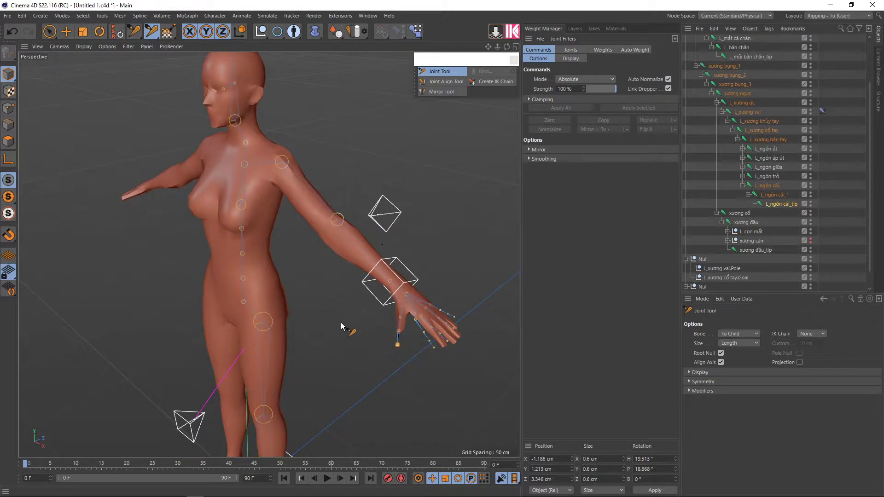